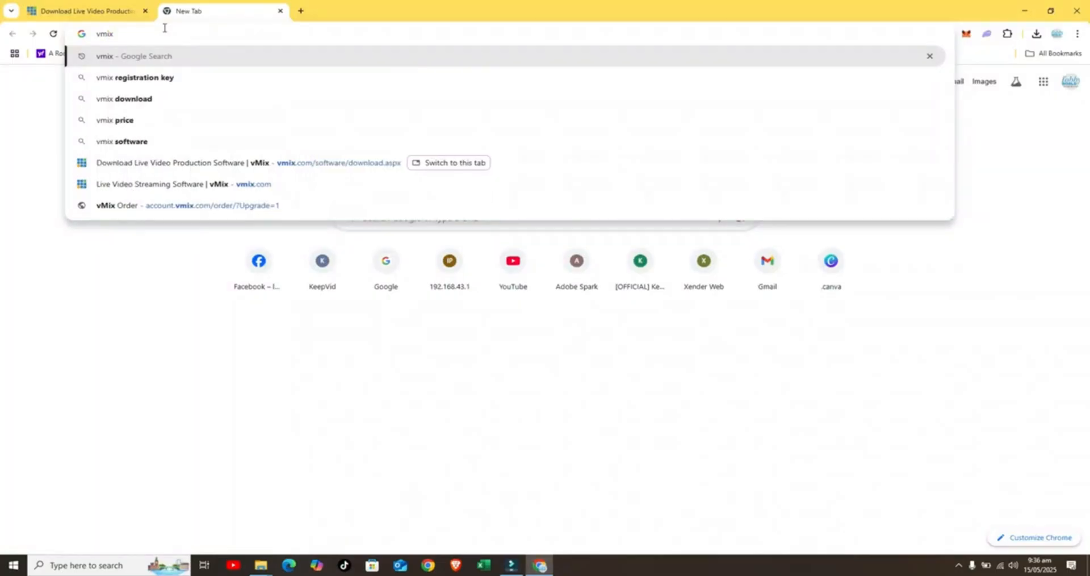
# - Search Google for vmix and open a result from the search page
pyautogui.press('Return')
pyautogui.click(198, 375)
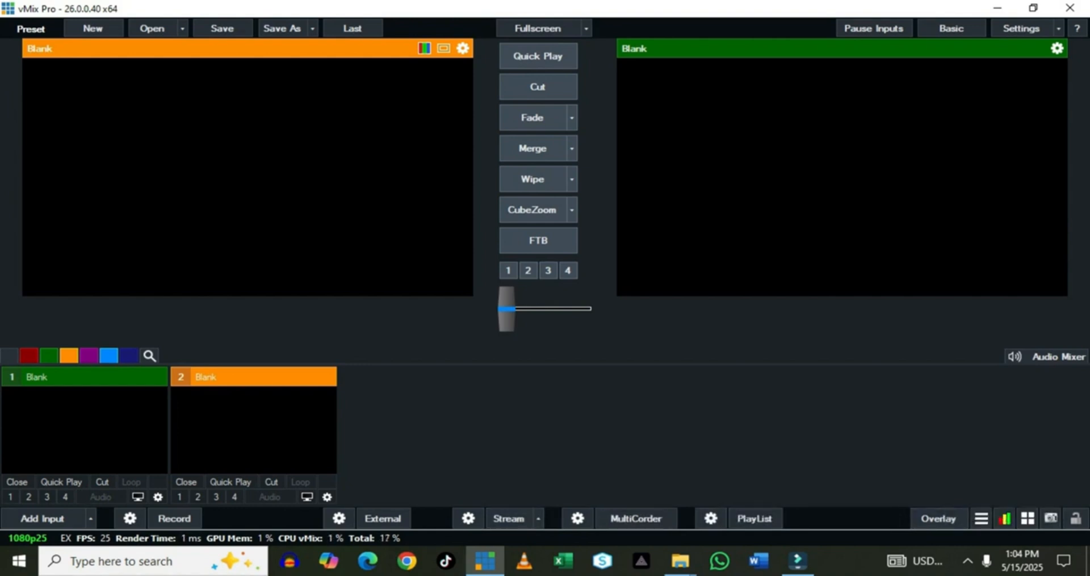
# - In vMix, add an audio input using Microphone (C-Media USB Headphone Set) as the audio device
pyautogui.click(43, 517)
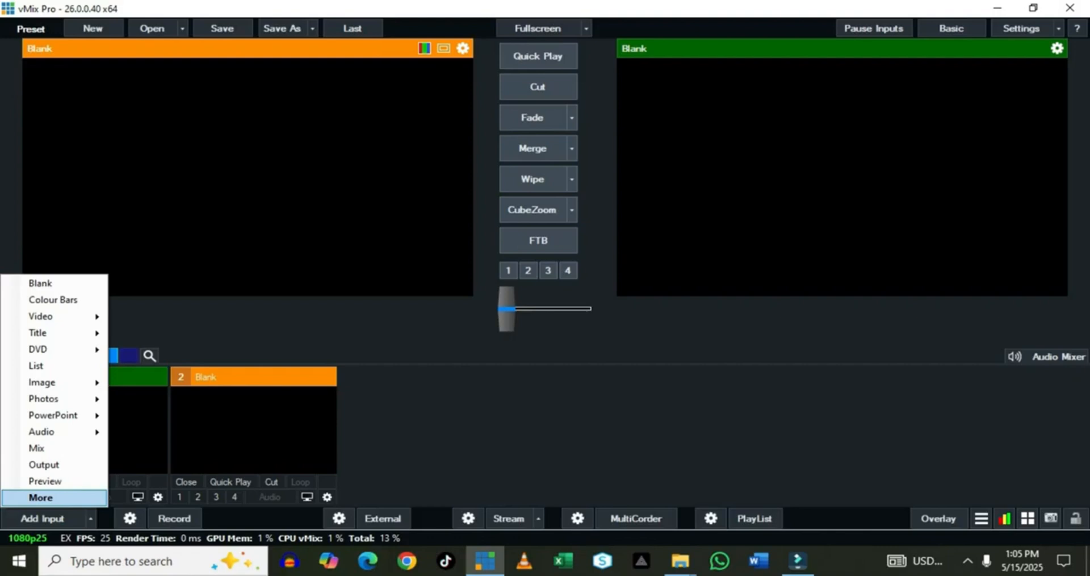
pyautogui.click(65, 497)
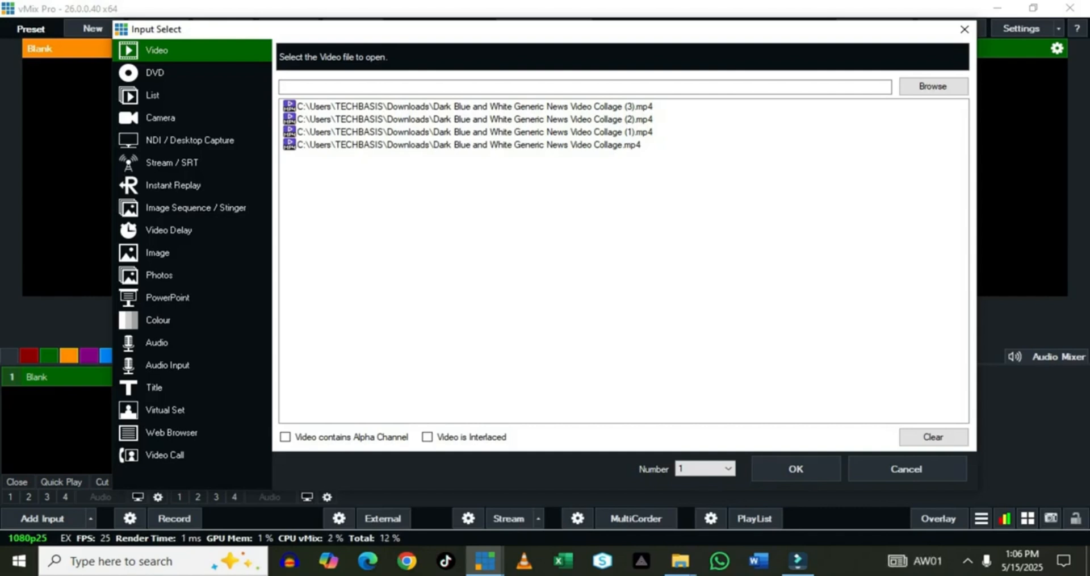
pyautogui.click(167, 365)
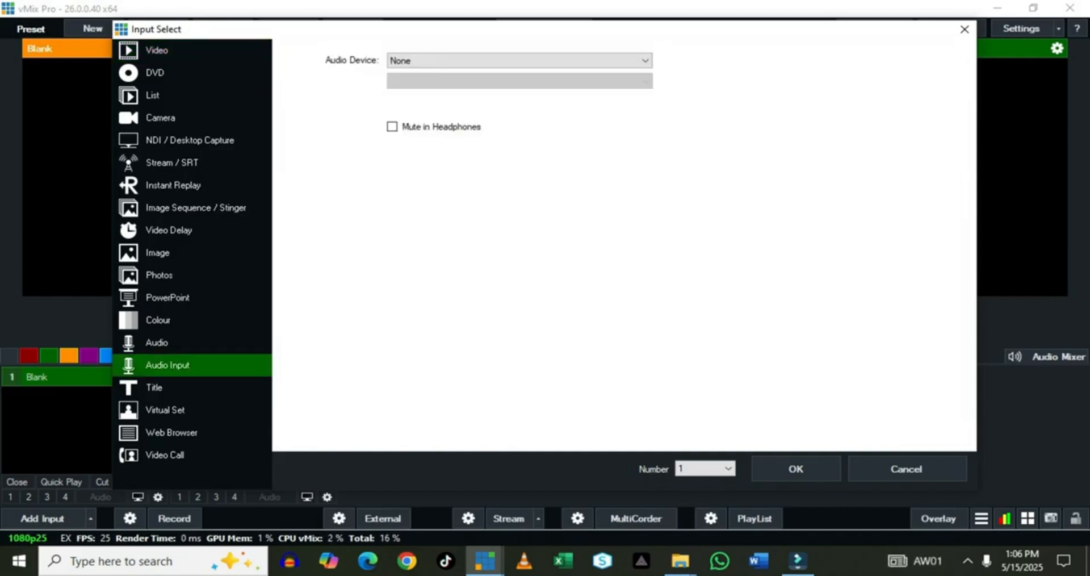
pyautogui.click(519, 60)
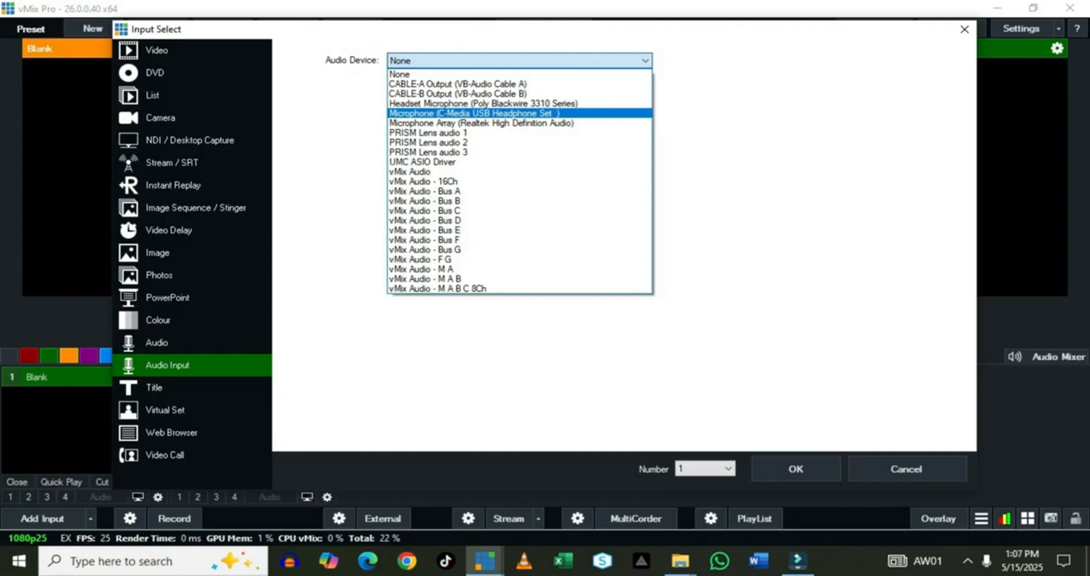
pyautogui.click(474, 113)
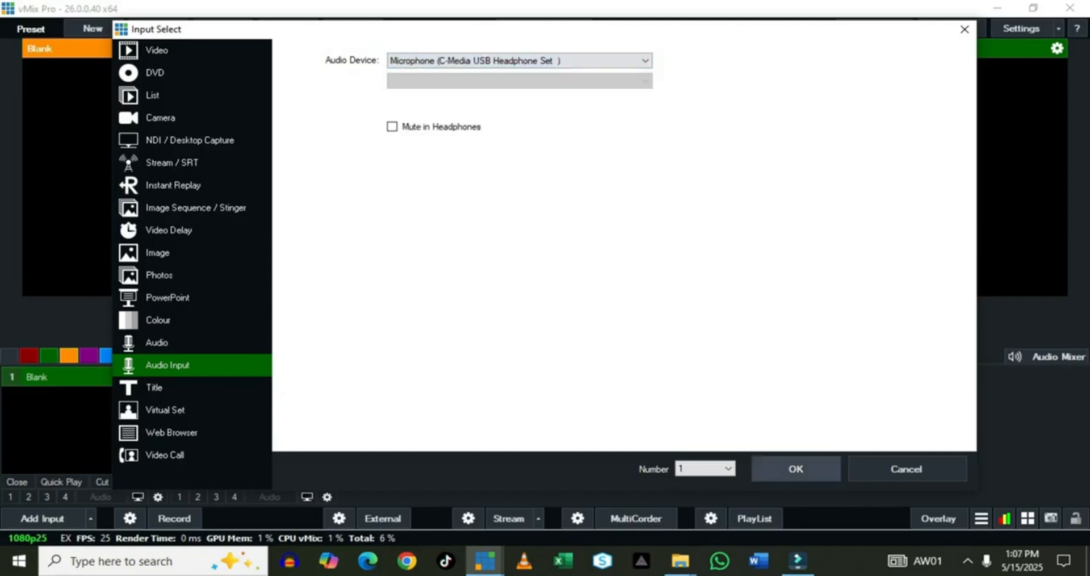
pyautogui.click(795, 468)
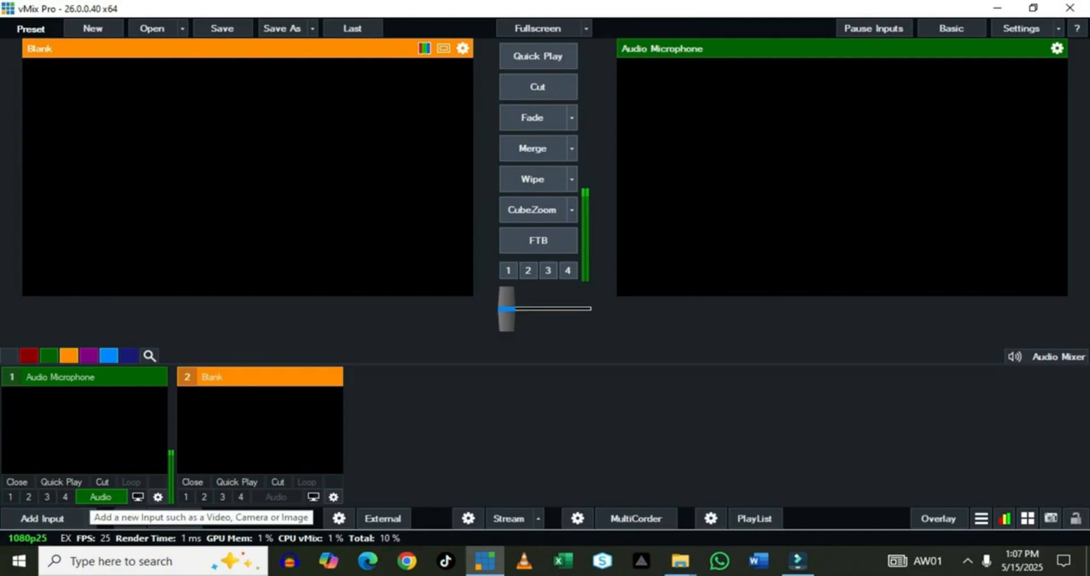
# - Start a new camera input and choose LUMIX Webcam Software as the camera
pyautogui.click(42, 518)
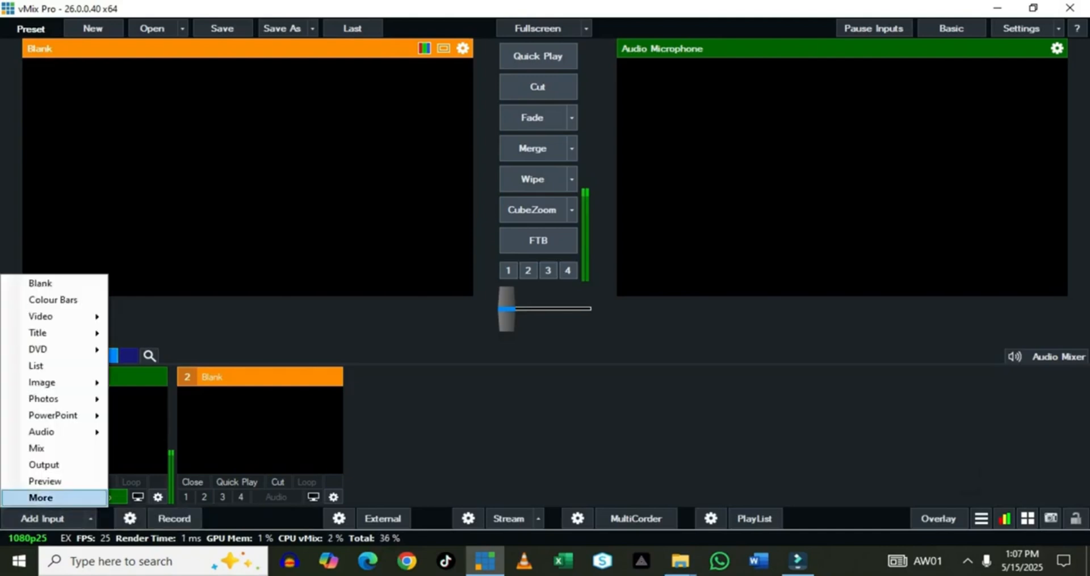
pyautogui.click(40, 496)
pyautogui.click(160, 118)
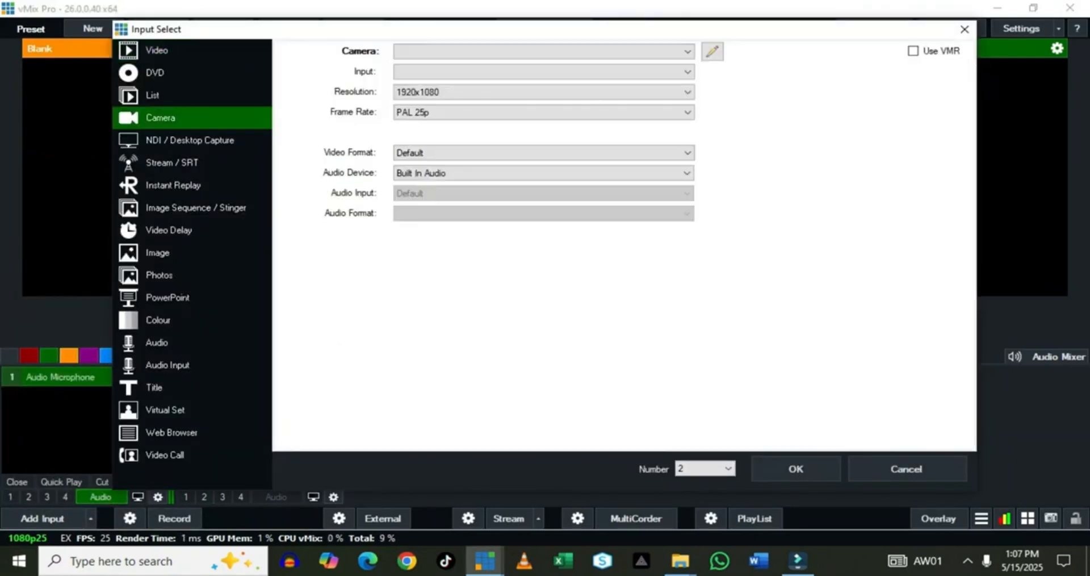
pyautogui.click(543, 51)
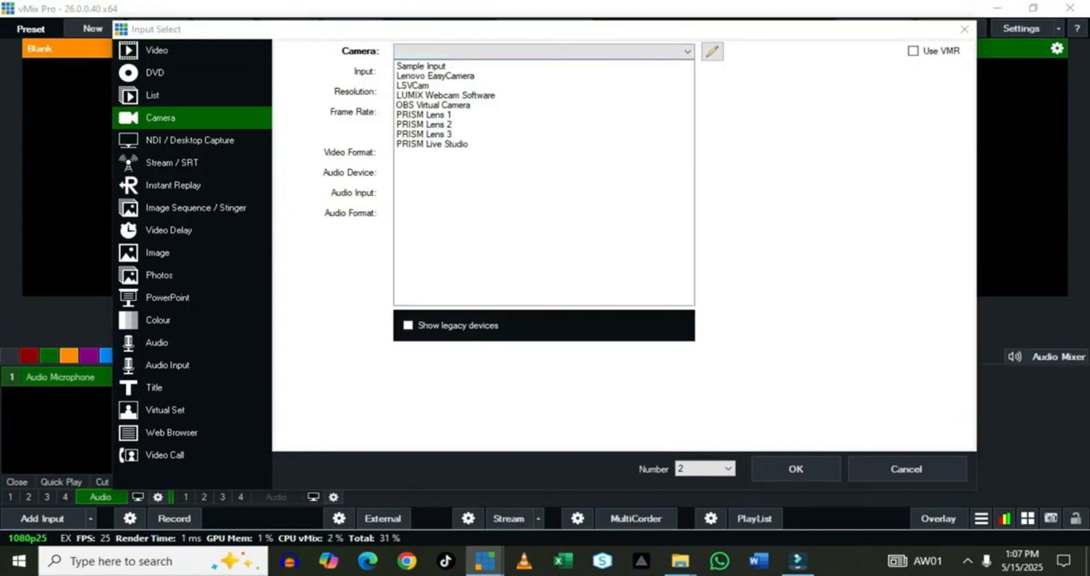
pyautogui.click(445, 95)
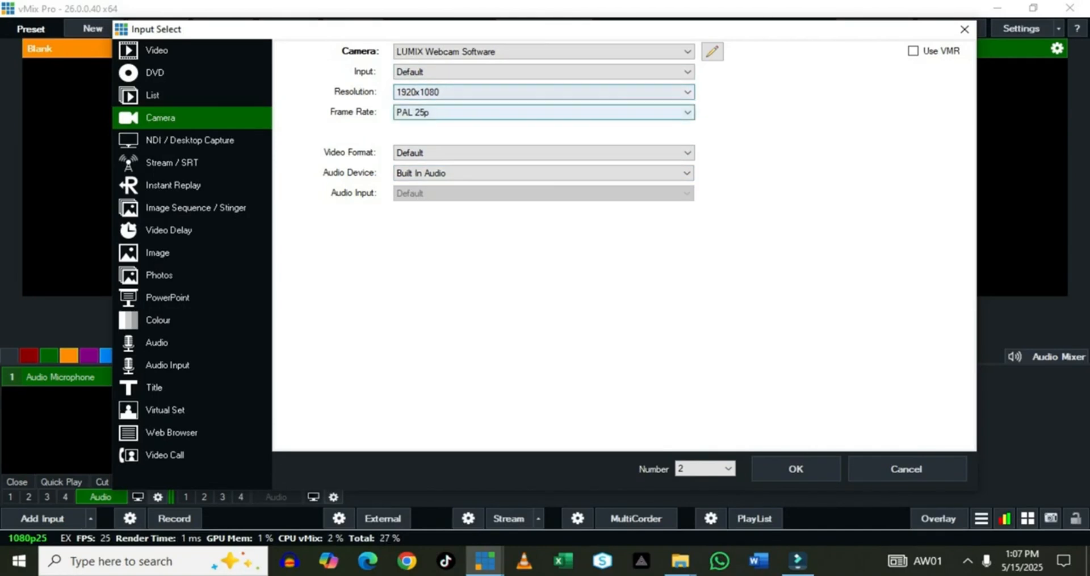
# - Set the camera's frame rate to NTSC 29.97p and its audio device to None, and add the camera input
pyautogui.click(543, 112)
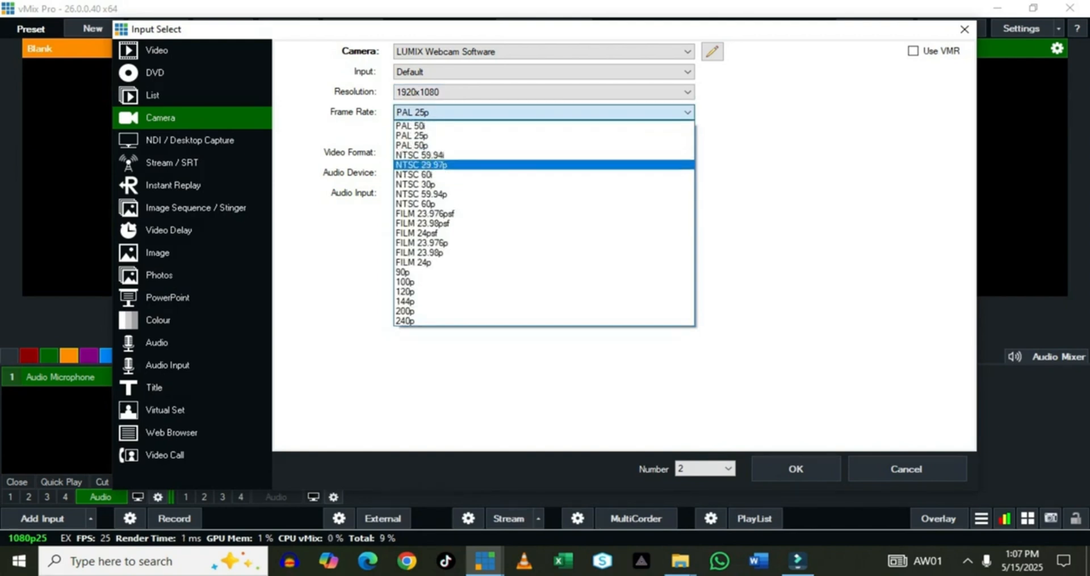
pyautogui.click(421, 165)
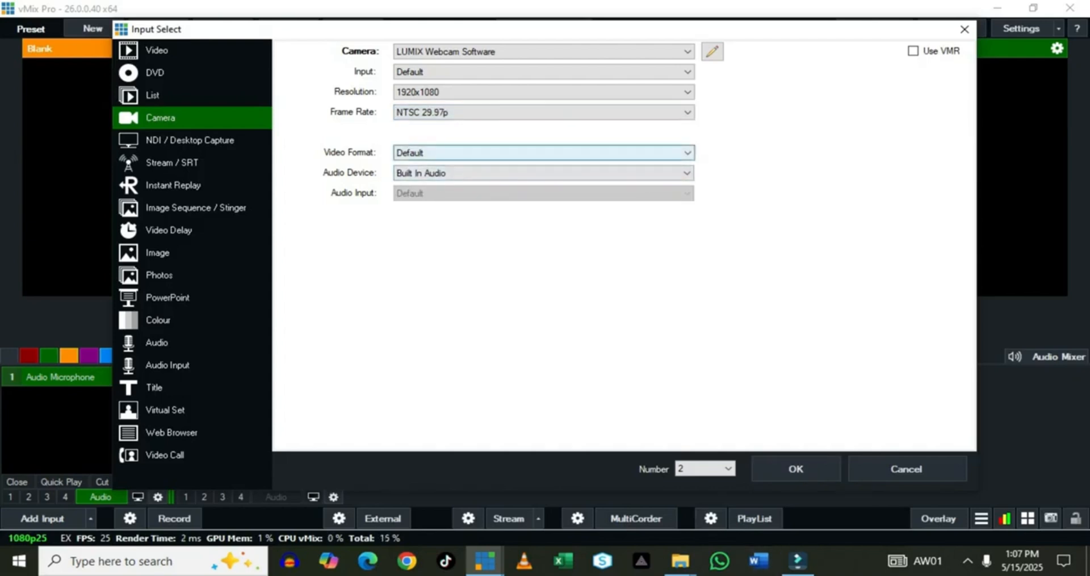
pyautogui.click(544, 152)
pyautogui.click(544, 152)
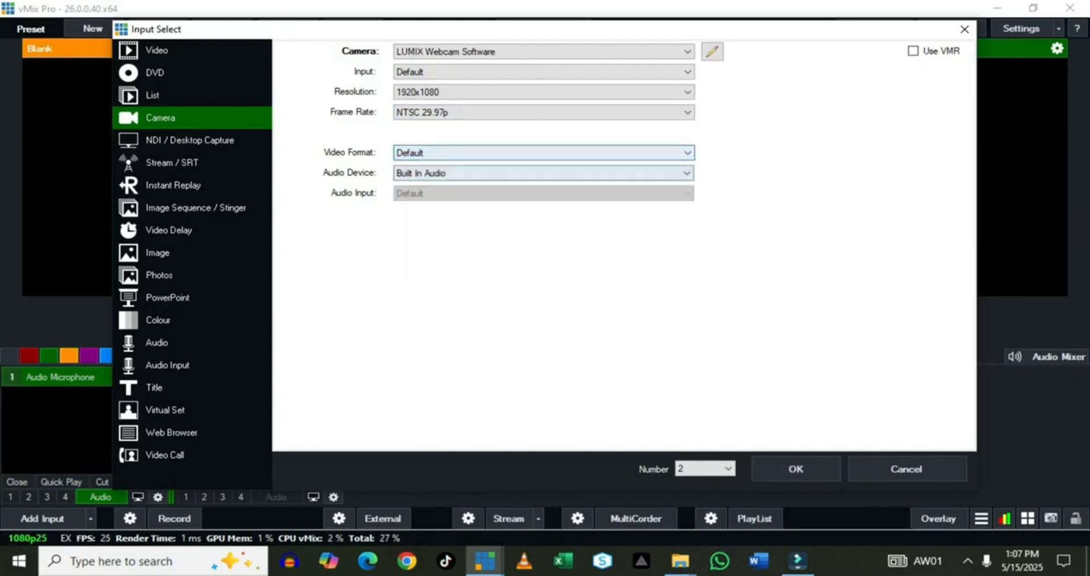
pyautogui.click(544, 173)
pyautogui.click(431, 196)
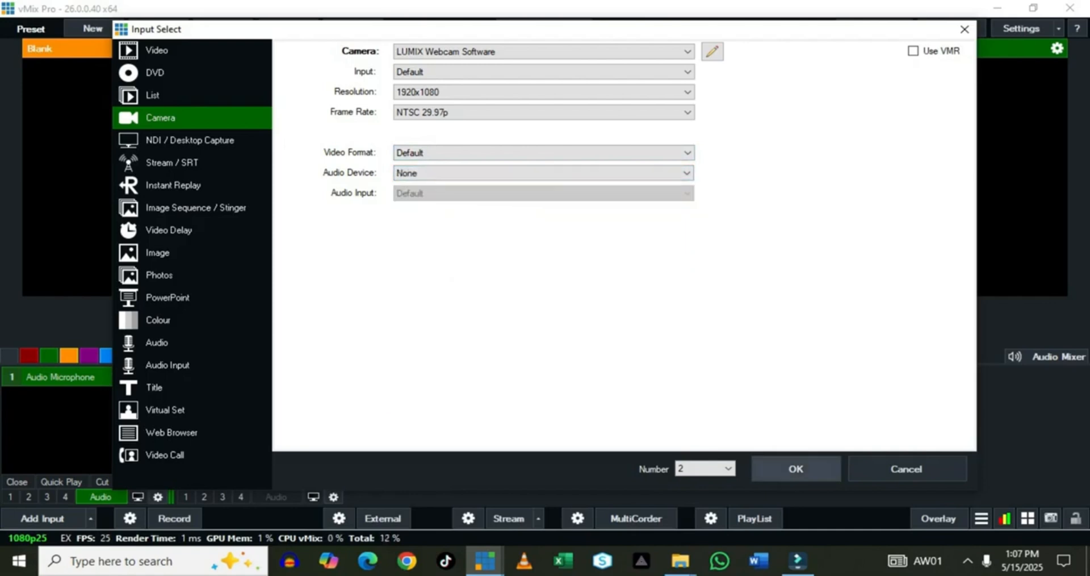
pyautogui.click(796, 468)
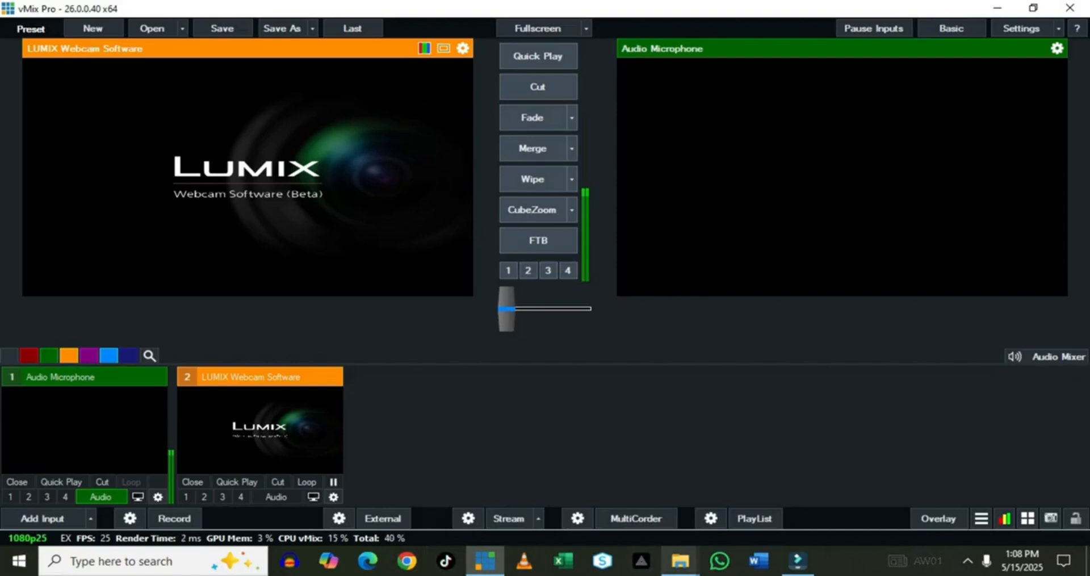
# - Add the picture Kikoedeyoruba (1).png from Local Disk (E:) as an image input
pyautogui.click(680, 561)
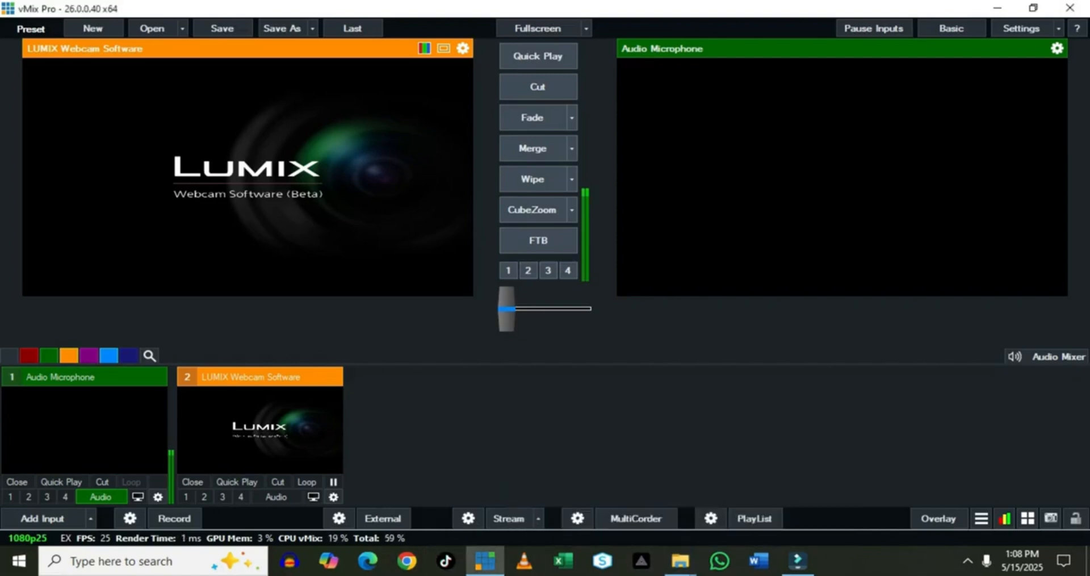
pyautogui.click(42, 517)
pyautogui.click(41, 497)
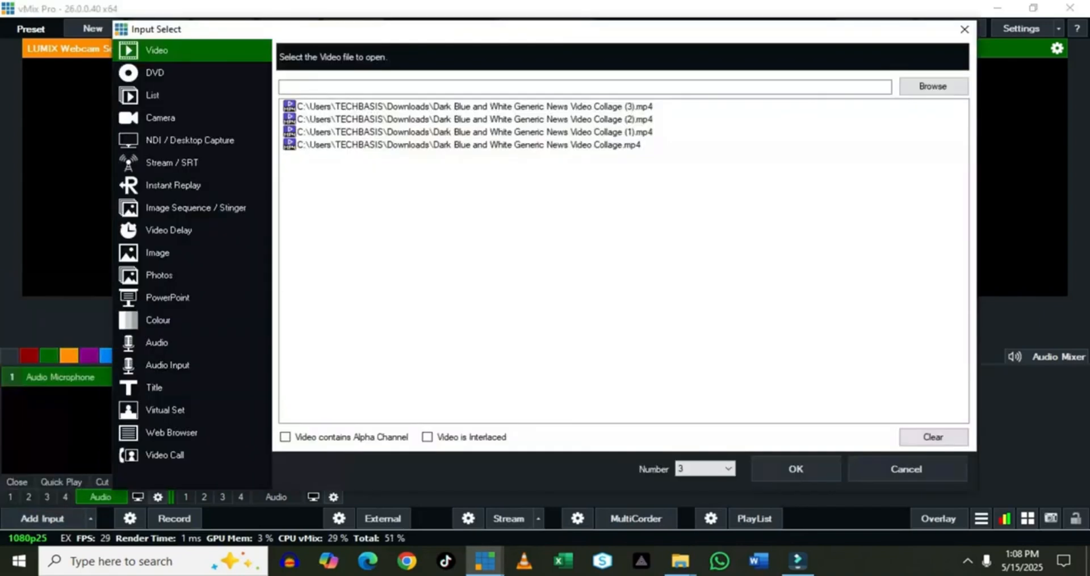
pyautogui.click(157, 252)
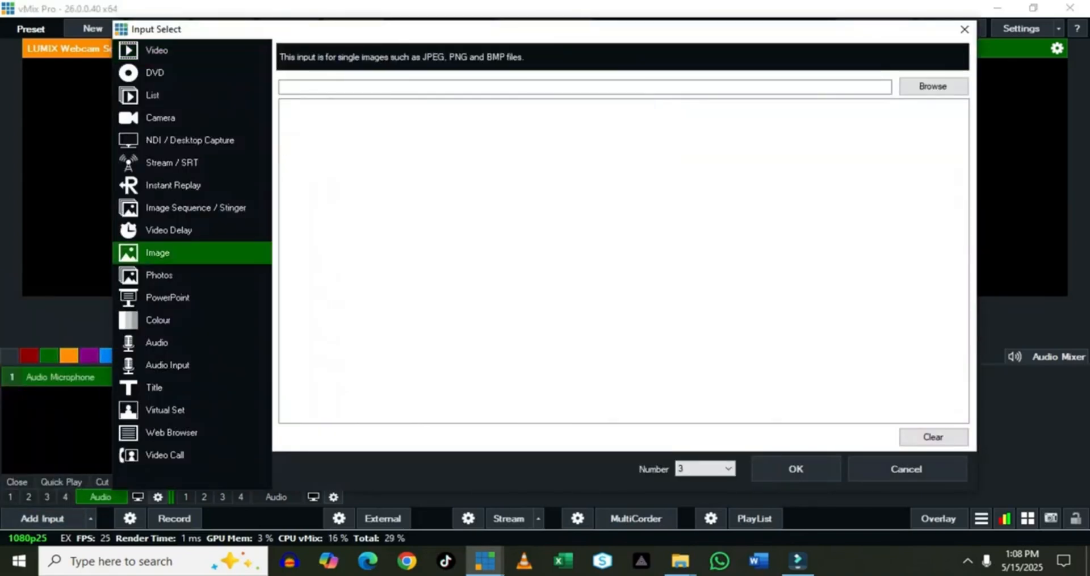
pyautogui.click(932, 85)
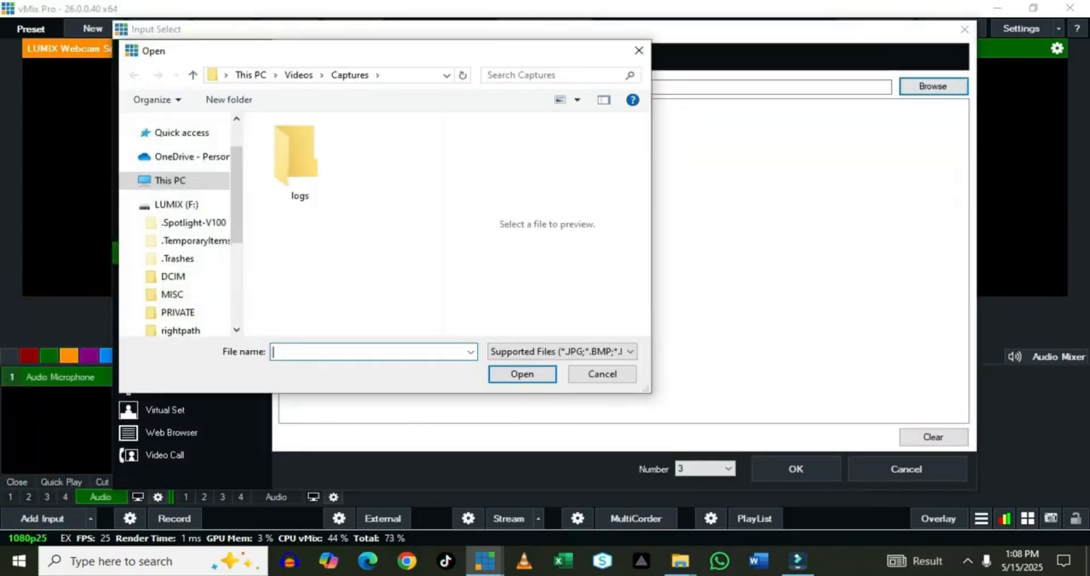
pyautogui.click(187, 306)
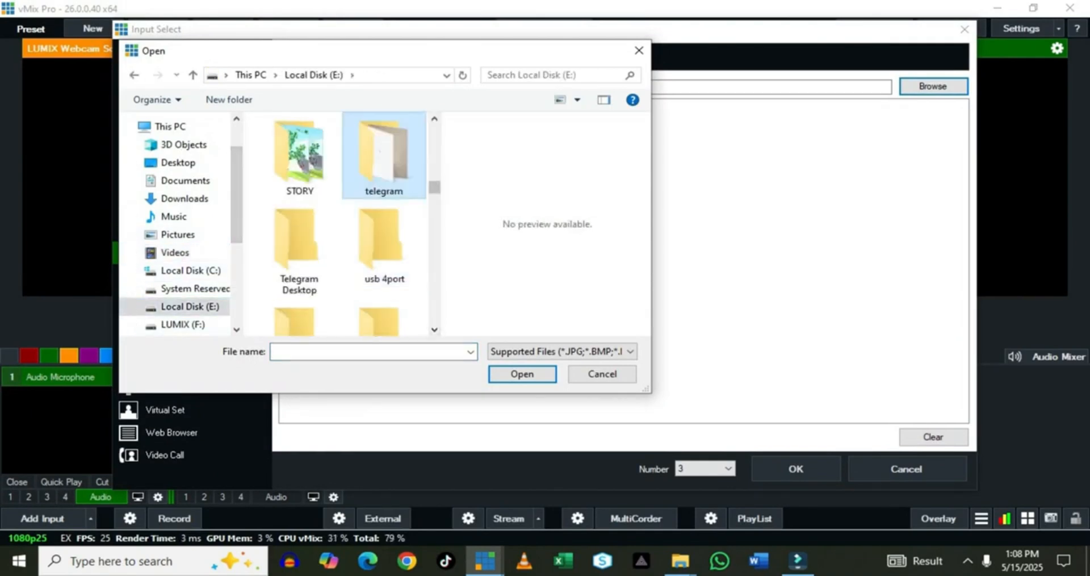
pyautogui.scroll(-3, 383, 243)
pyautogui.scroll(4, 384, 243)
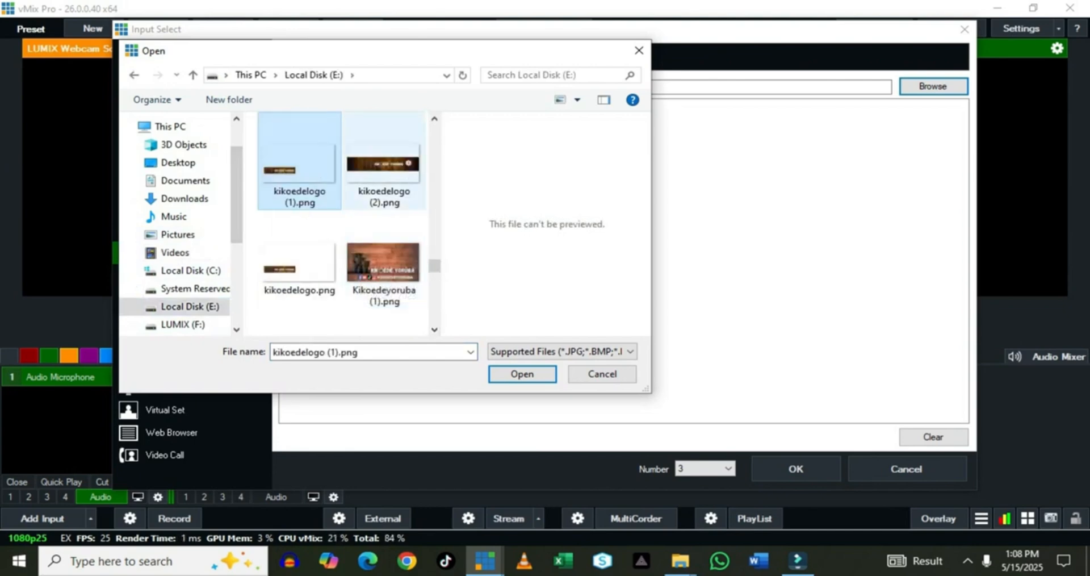
pyautogui.click(384, 258)
pyautogui.click(522, 373)
pyautogui.click(794, 468)
# - Fade the LUMIX camera to the live output, and fade the Kikoedeyoruba image in to replace it
pyautogui.click(532, 118)
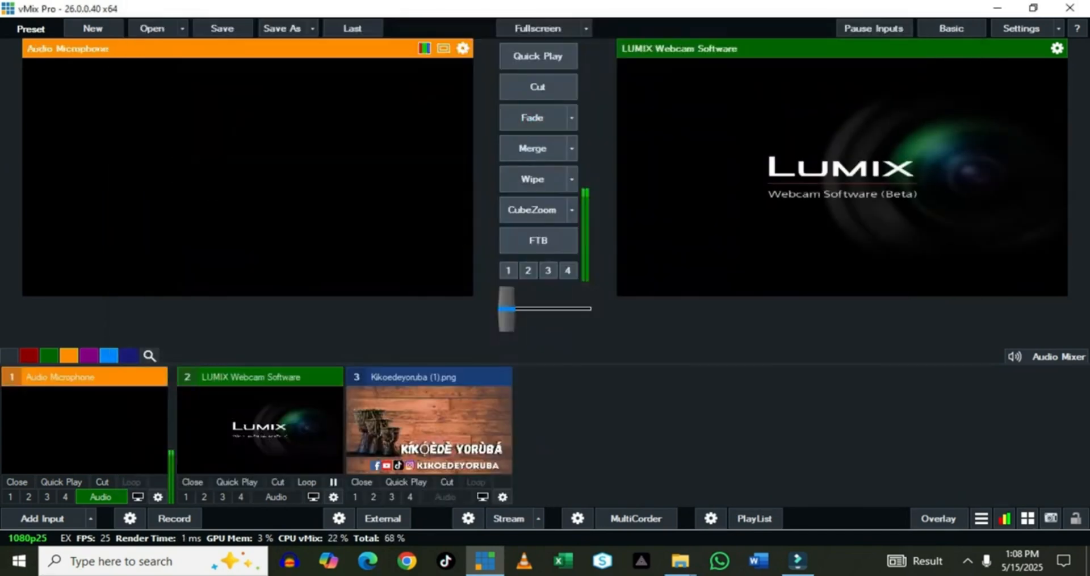
pyautogui.click(429, 428)
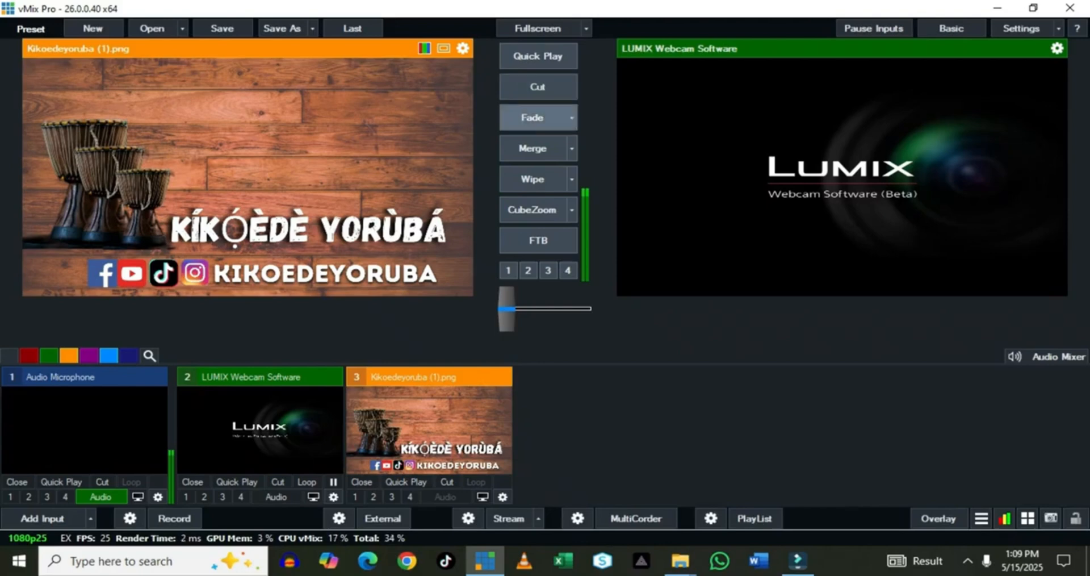
pyautogui.click(532, 117)
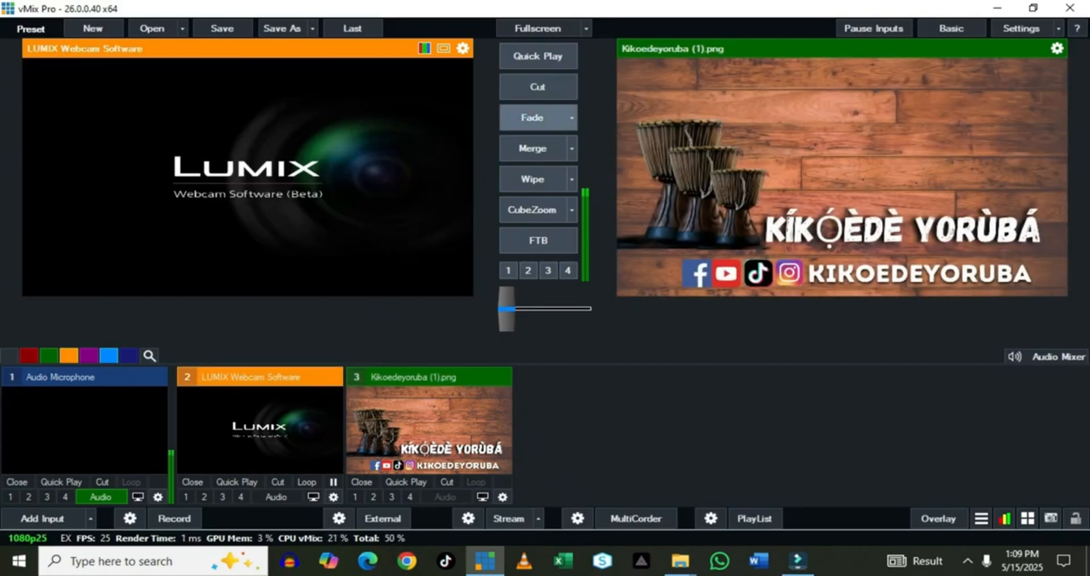
# - Add a local desktop capture of Display1 as input 4
pyautogui.click(43, 518)
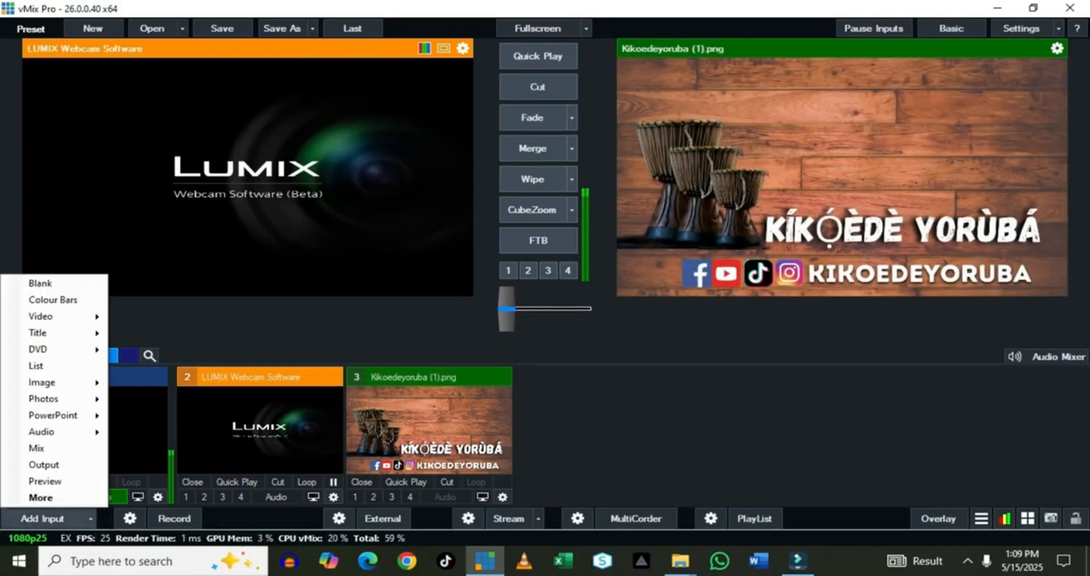
pyautogui.click(41, 496)
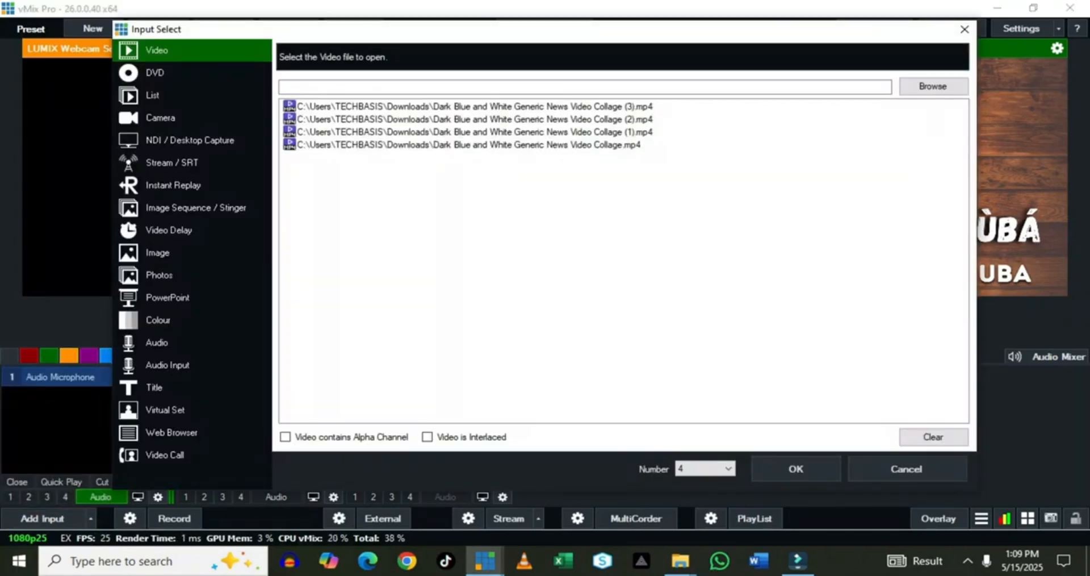
pyautogui.click(190, 140)
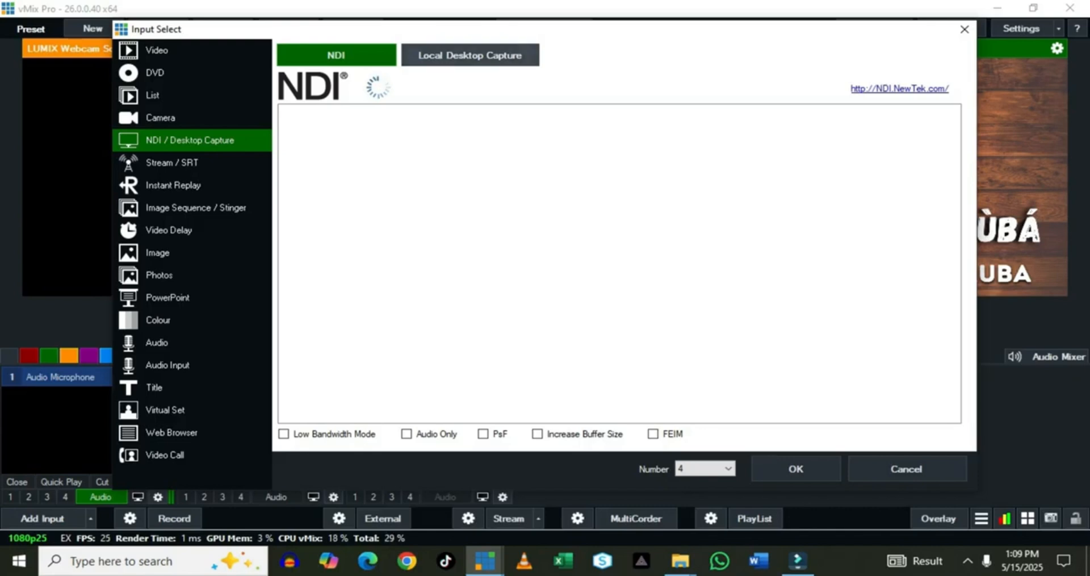
pyautogui.click(469, 55)
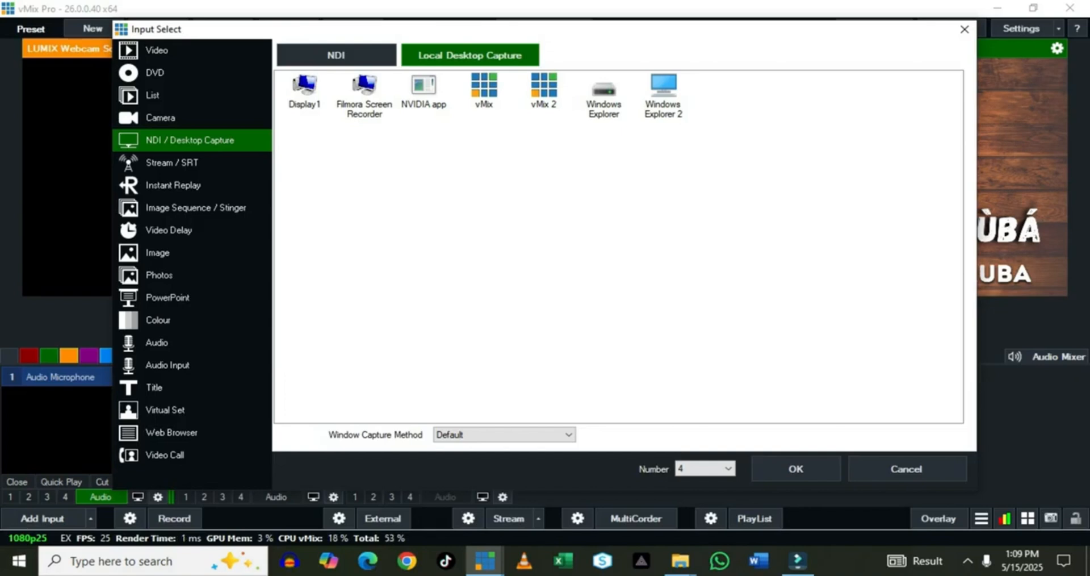
pyautogui.click(304, 90)
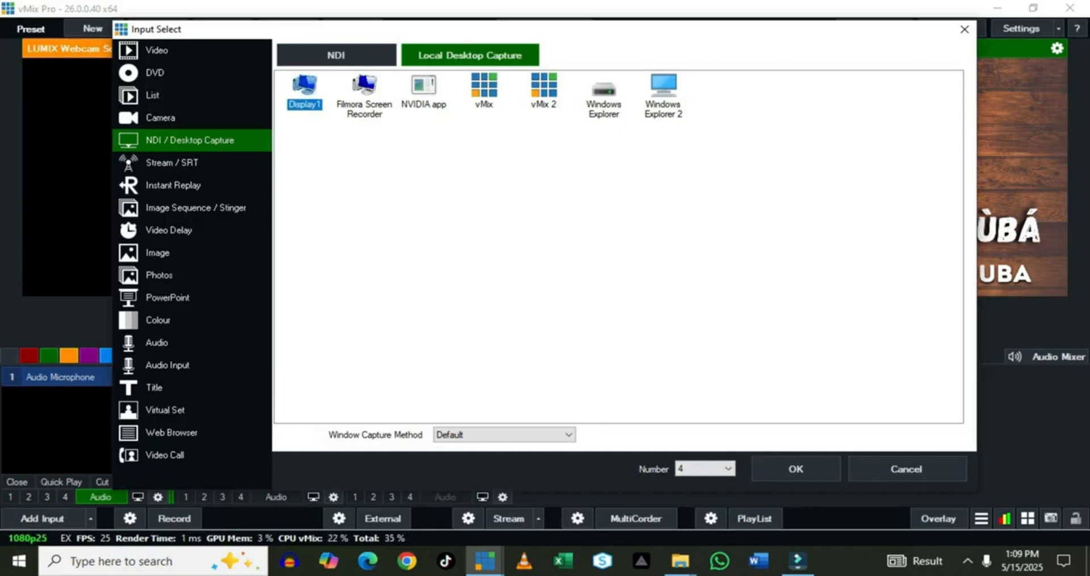
pyautogui.click(796, 468)
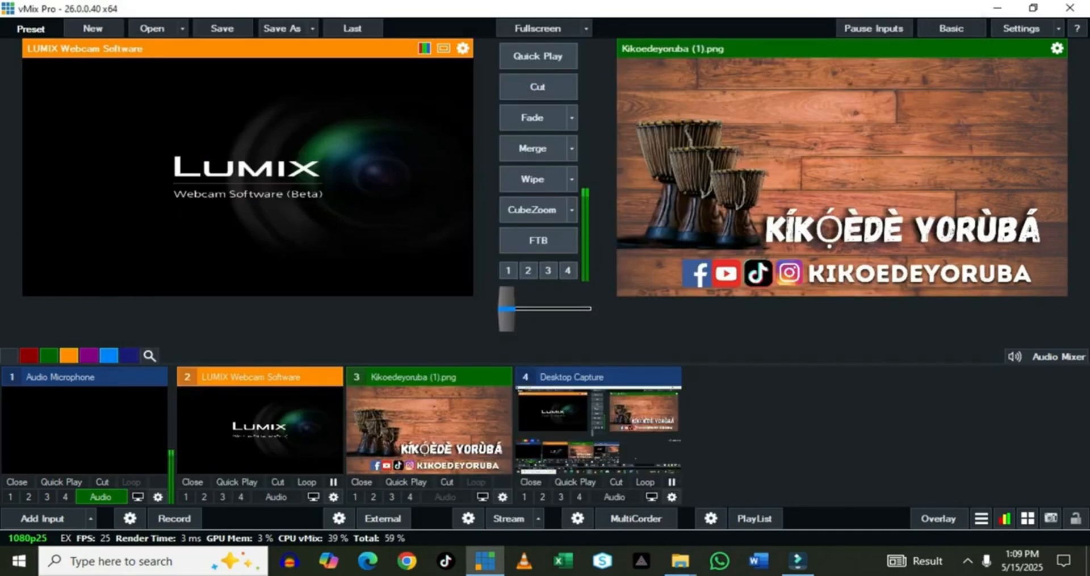
# - Preview the Desktop Capture input, merge it to the live output, and merge back to the Kikoedeyoruba image
pyautogui.click(621, 419)
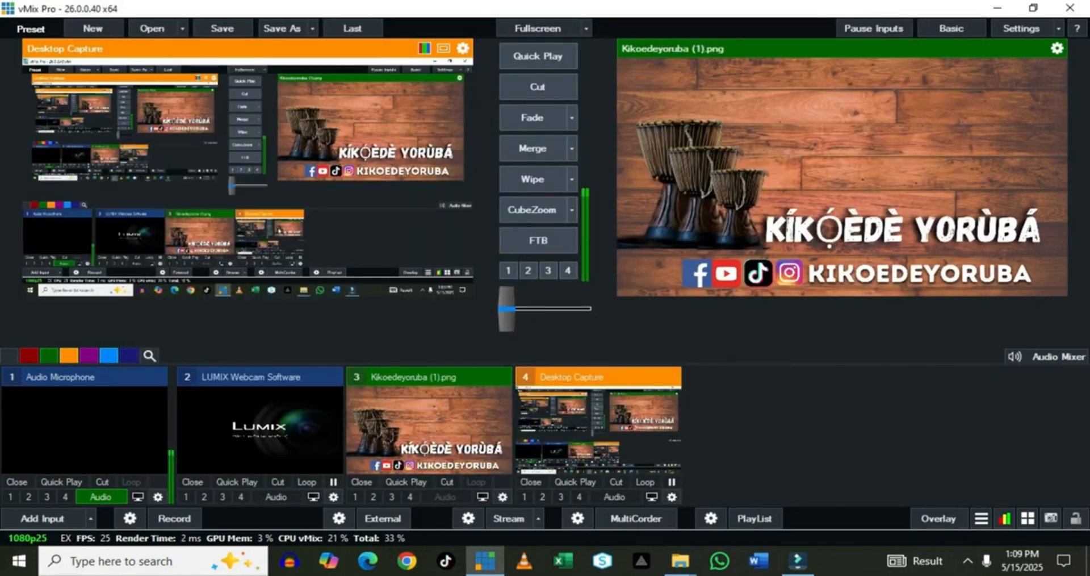
pyautogui.click(532, 148)
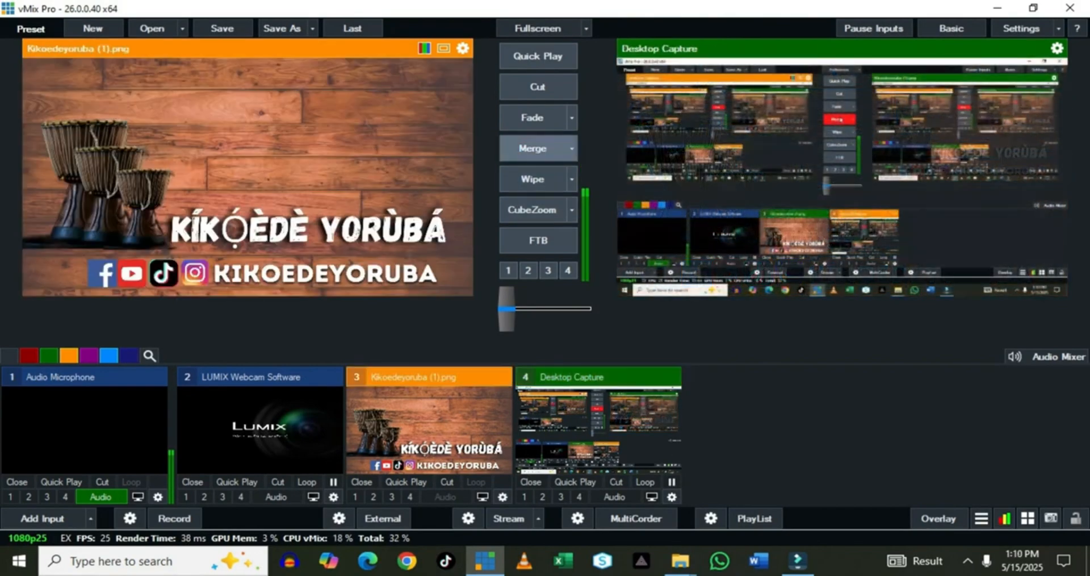
pyautogui.click(532, 148)
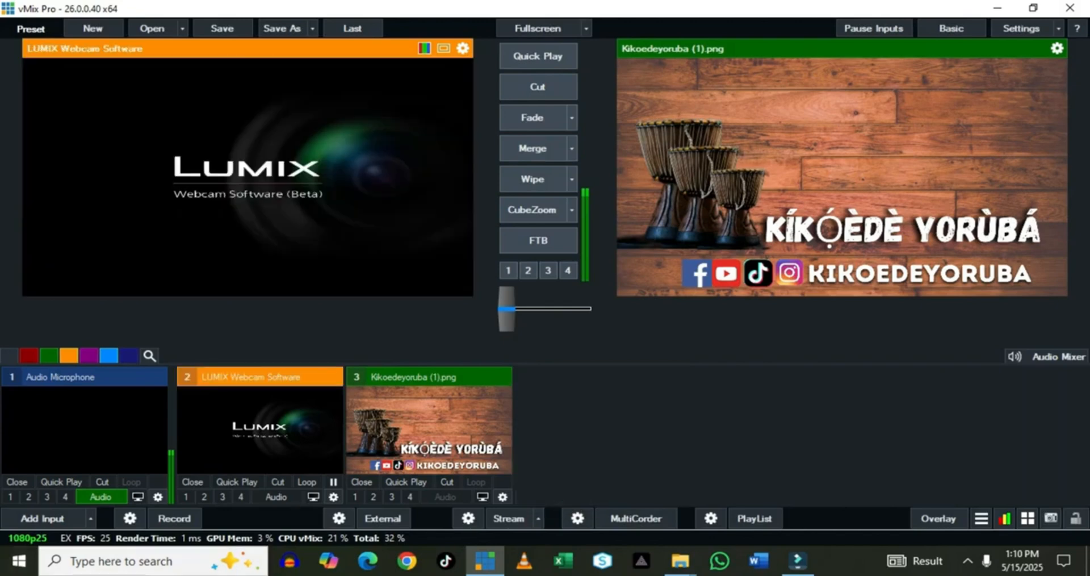
# - Start adding a new input and choose Image Sequence / Stinger as its type
pyautogui.click(90, 517)
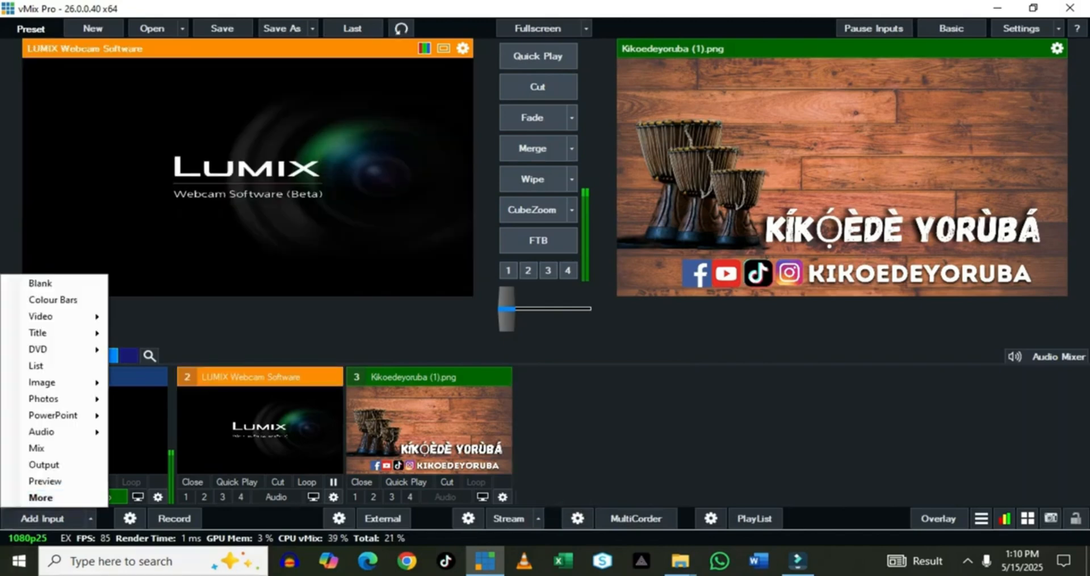
pyautogui.click(22, 498)
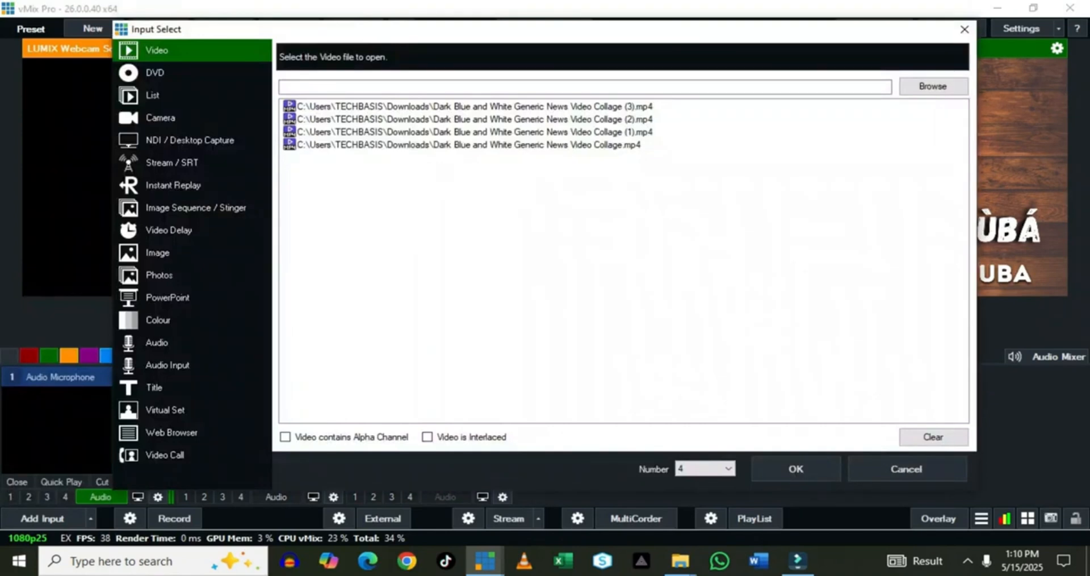
pyautogui.click(190, 140)
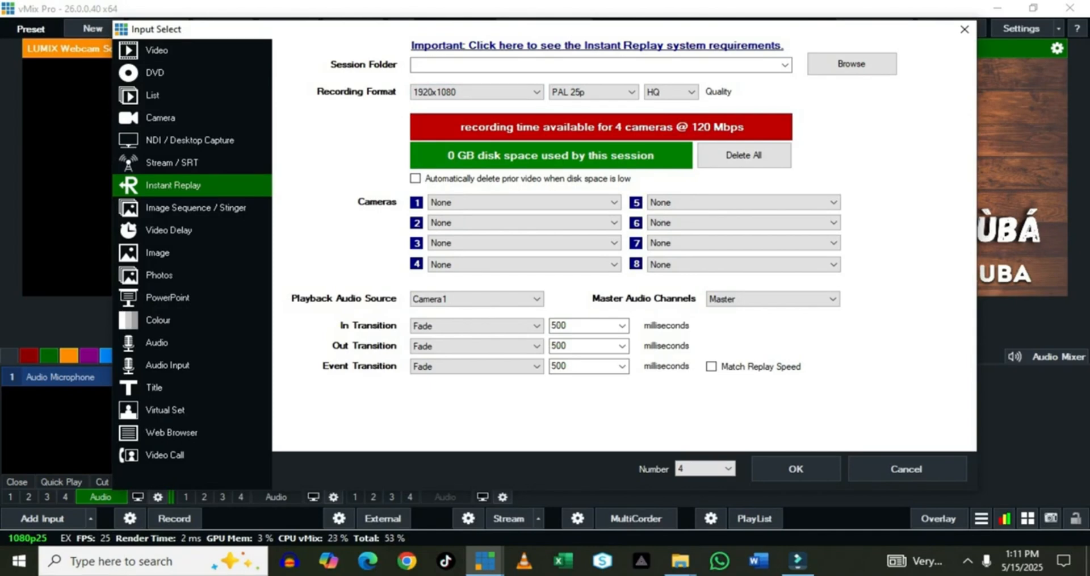
pyautogui.click(157, 252)
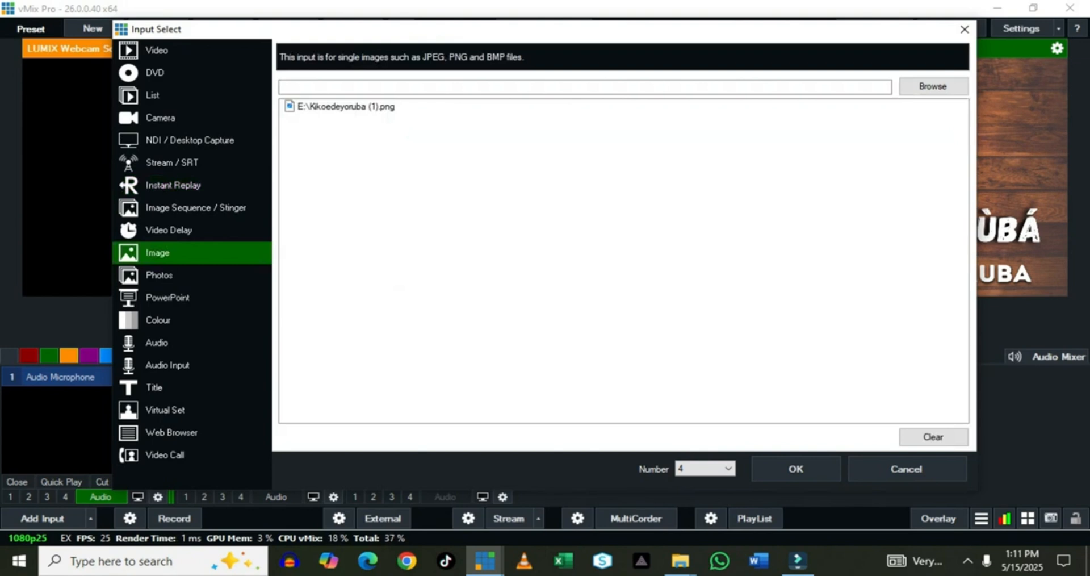
pyautogui.click(159, 275)
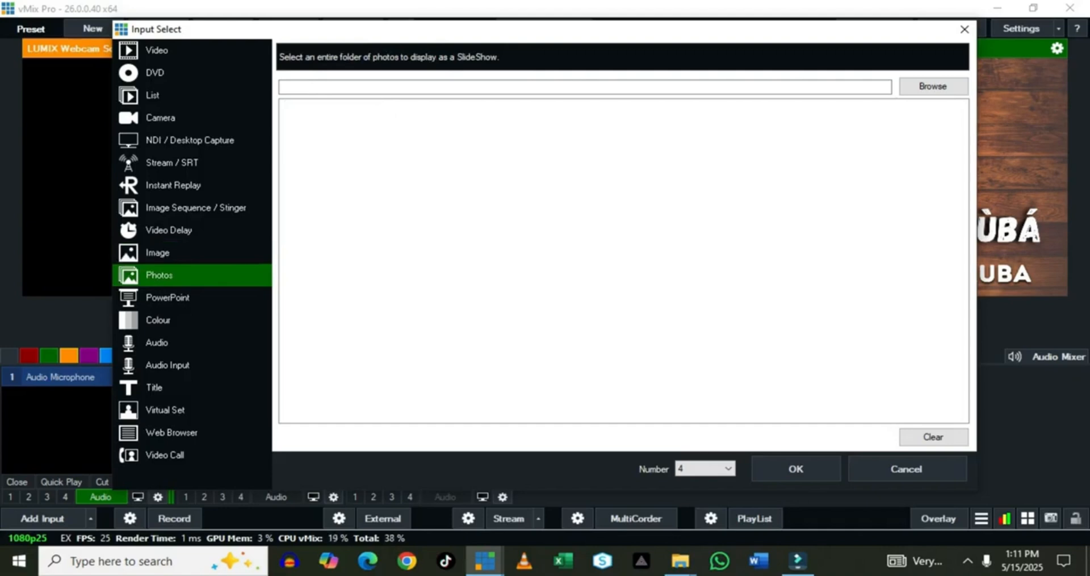
pyautogui.click(195, 207)
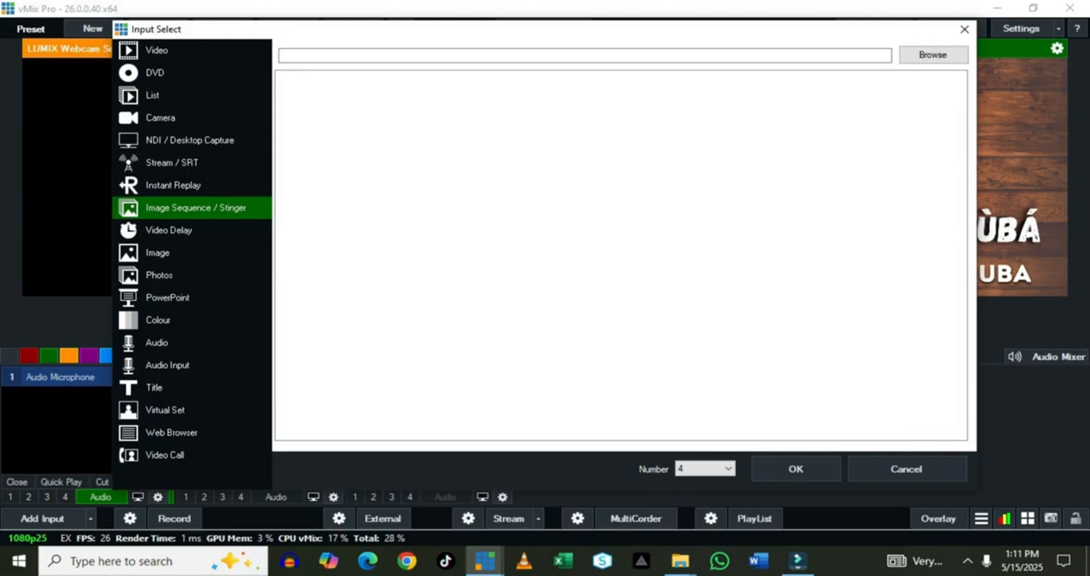
# - Pick the photo P1070047.JPG as the source file and add it as input 4
pyautogui.click(932, 55)
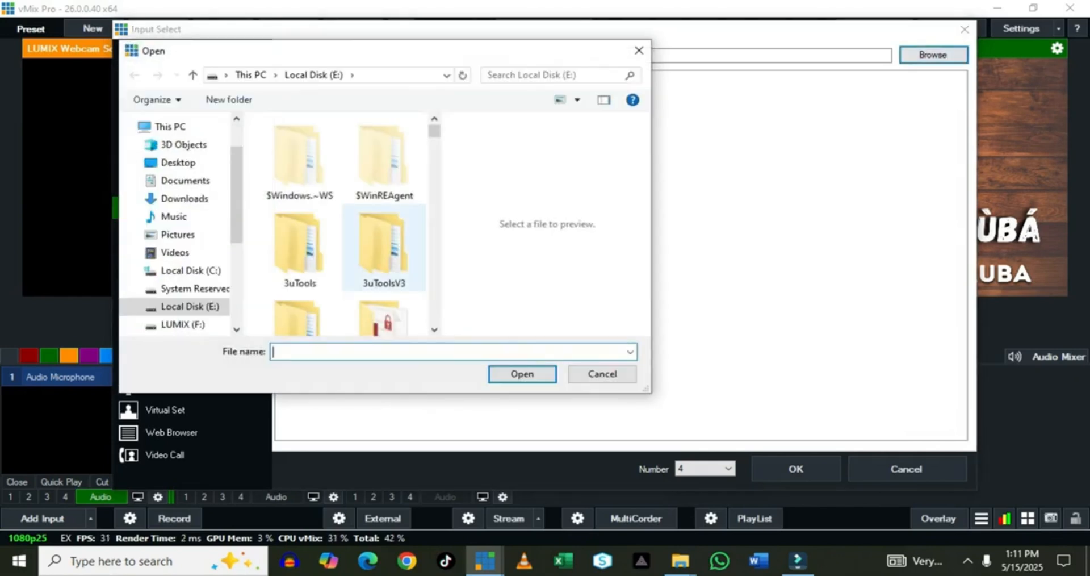
pyautogui.click(178, 234)
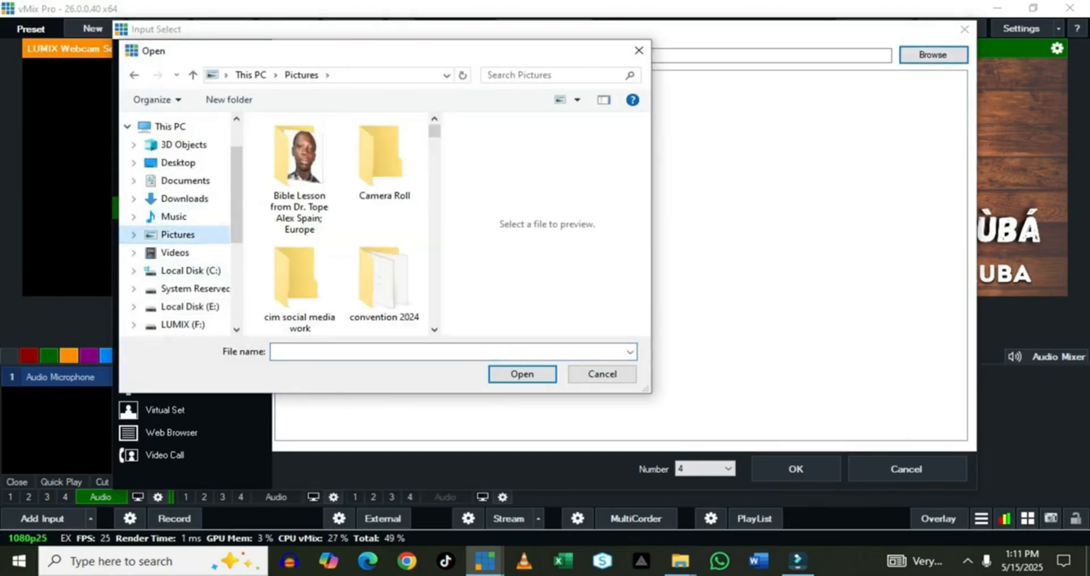
pyautogui.scroll(-3, 341, 221)
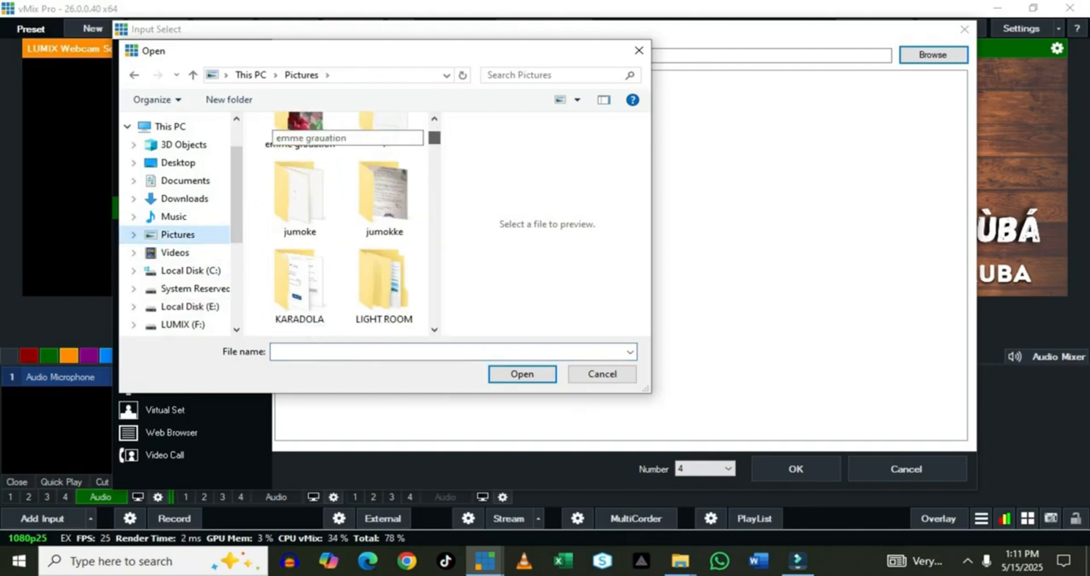
pyautogui.scroll(-10, 341, 221)
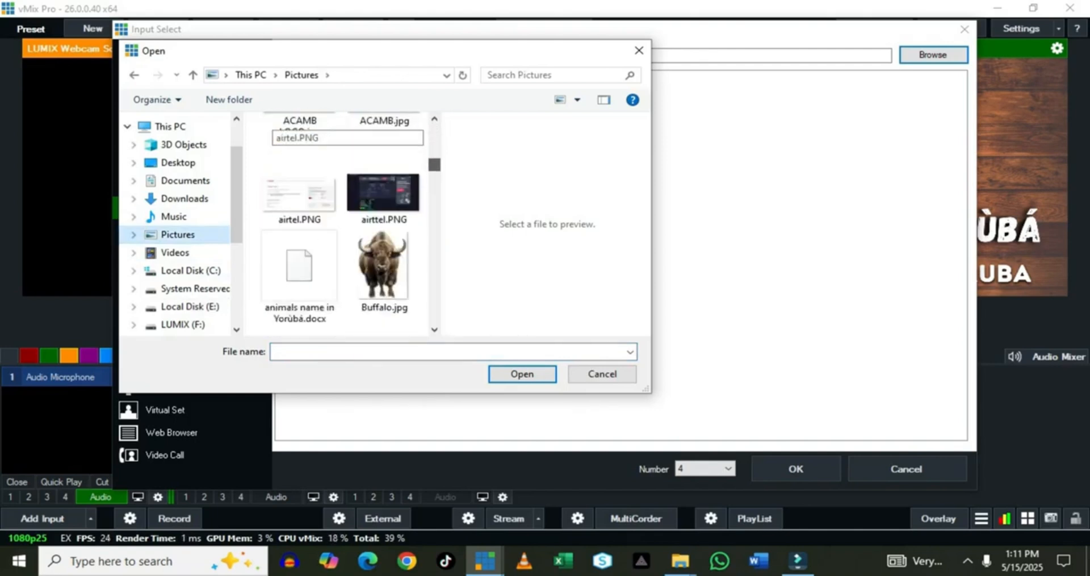
pyautogui.moveTo(434, 164); pyautogui.dragTo(435, 243)
pyautogui.doubleClick(383, 136)
pyautogui.click(795, 468)
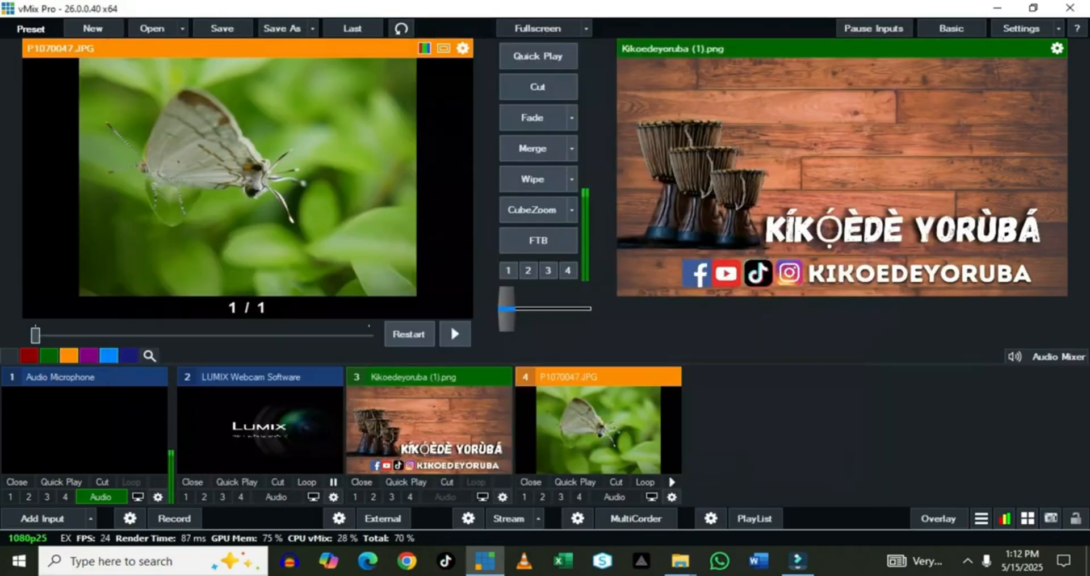
# - Enlarge the P1070047.JPG input until the butterfly photo fills the frame width, and fade it to the live output
pyautogui.click(671, 496)
pyautogui.click(129, 186)
pyautogui.click(126, 164)
pyautogui.moveTo(407, 78); pyautogui.dragTo(419, 78)
pyautogui.click(972, 28)
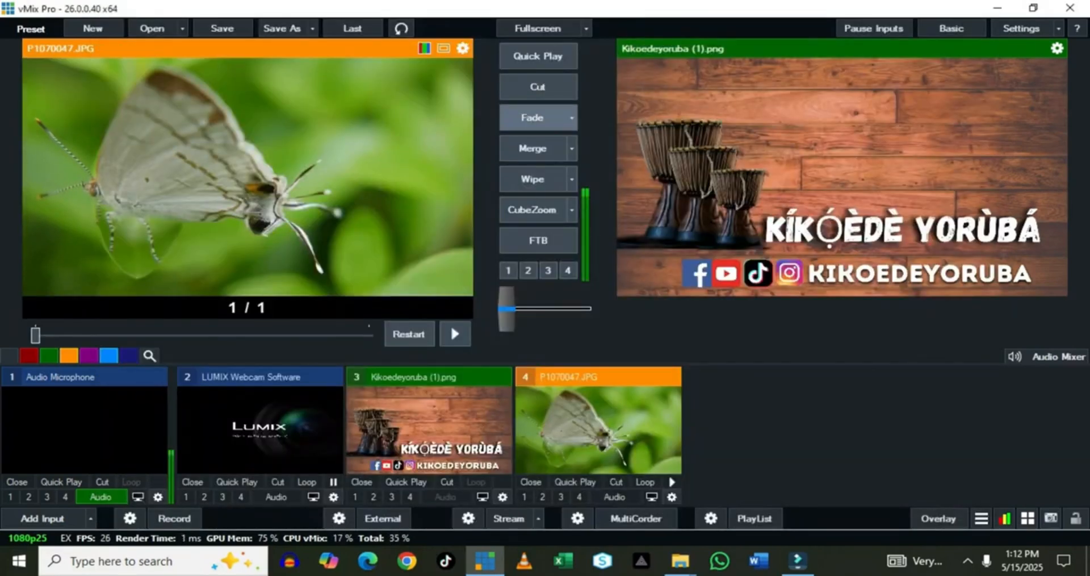
pyautogui.click(532, 117)
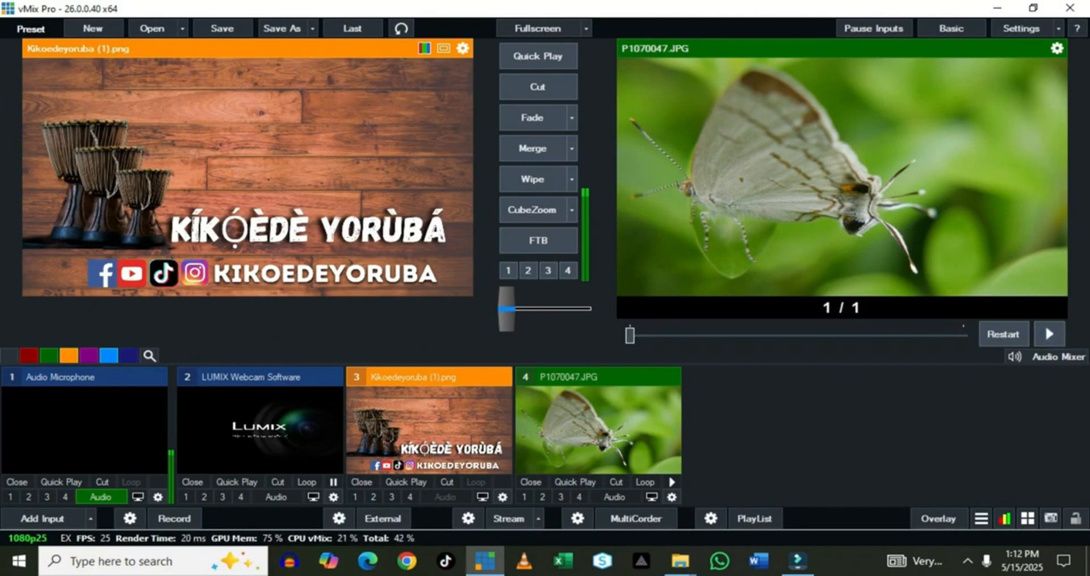
# - Start adding a Photos slideshow input and look for a photo folder in Pictures and Videos
pyautogui.click(43, 518)
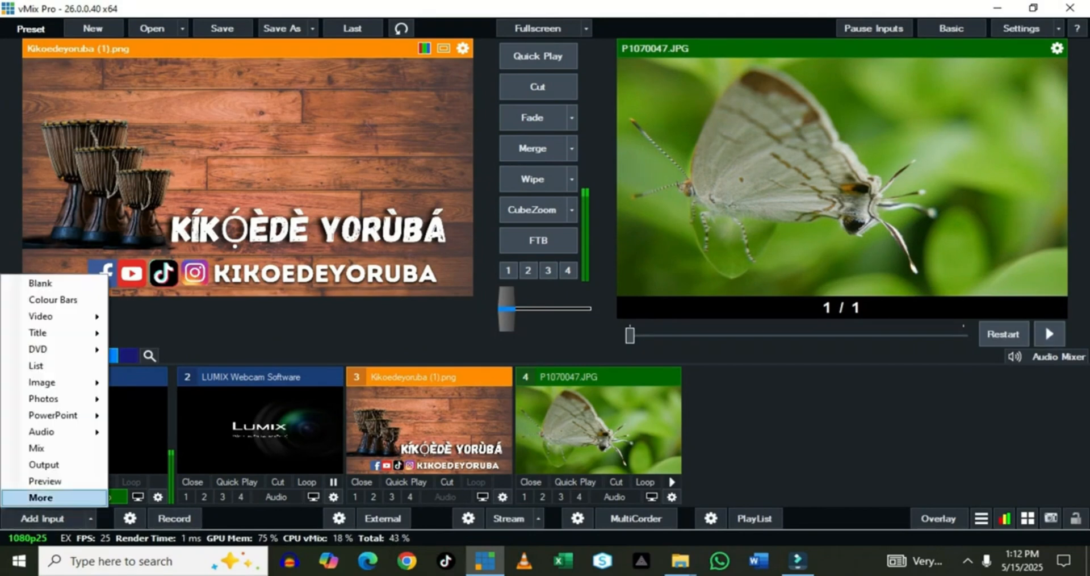
pyautogui.click(40, 497)
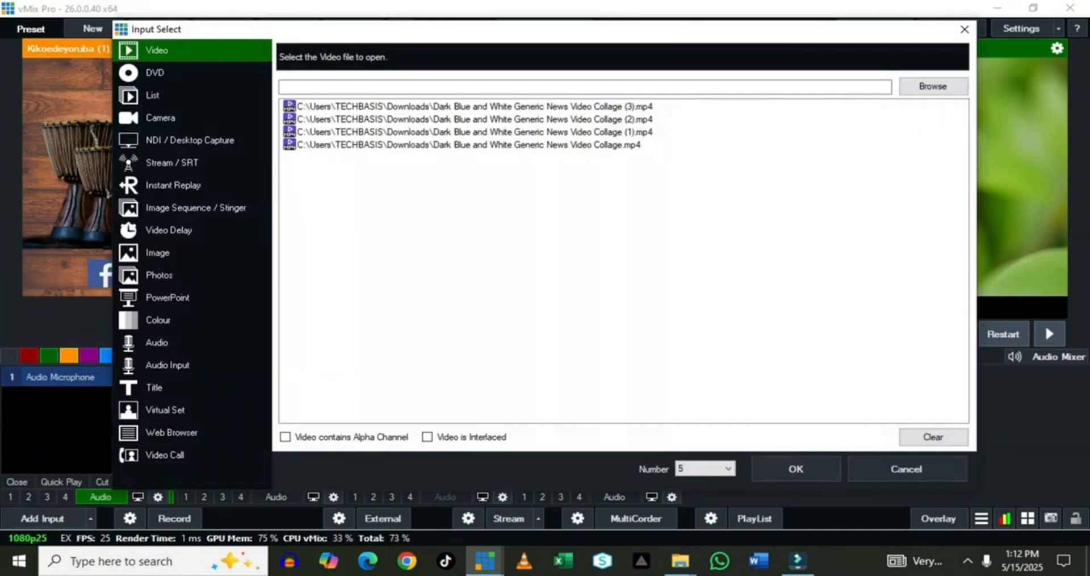
pyautogui.click(159, 275)
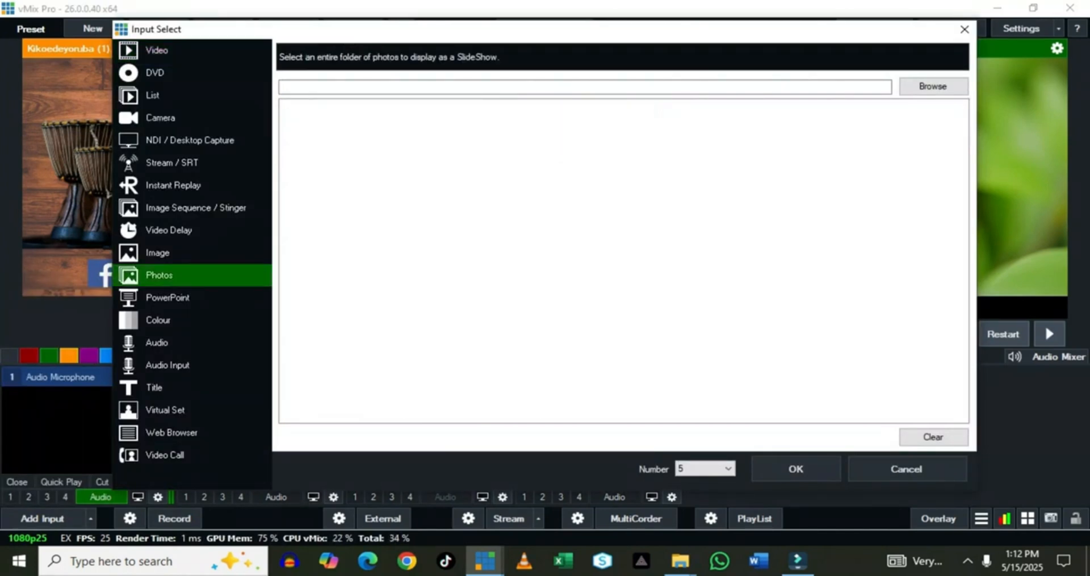
pyautogui.click(933, 85)
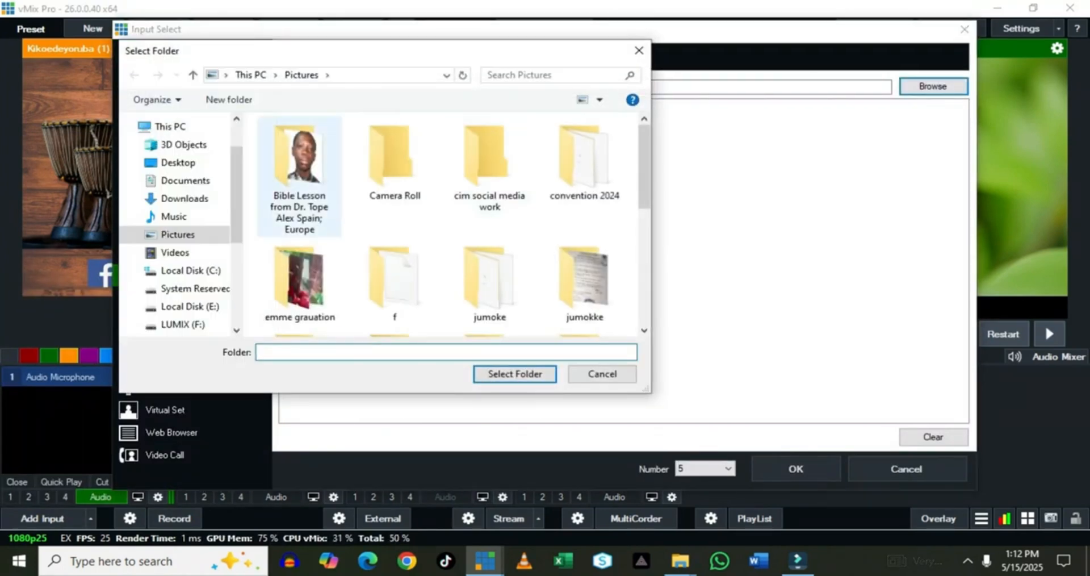
pyautogui.scroll(-5, 443, 225)
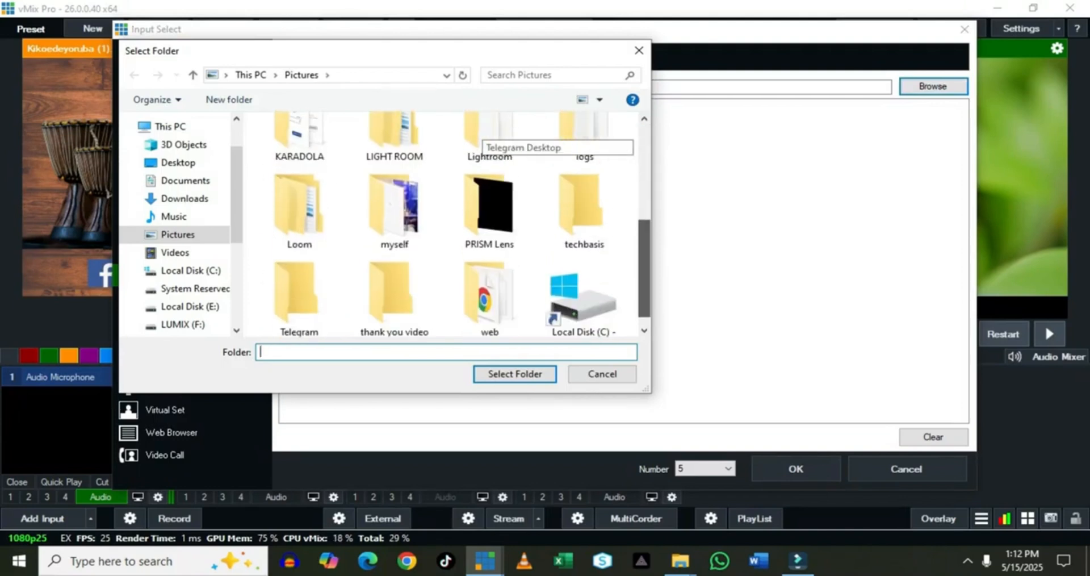
pyautogui.doubleClick(584, 197)
pyautogui.click(175, 252)
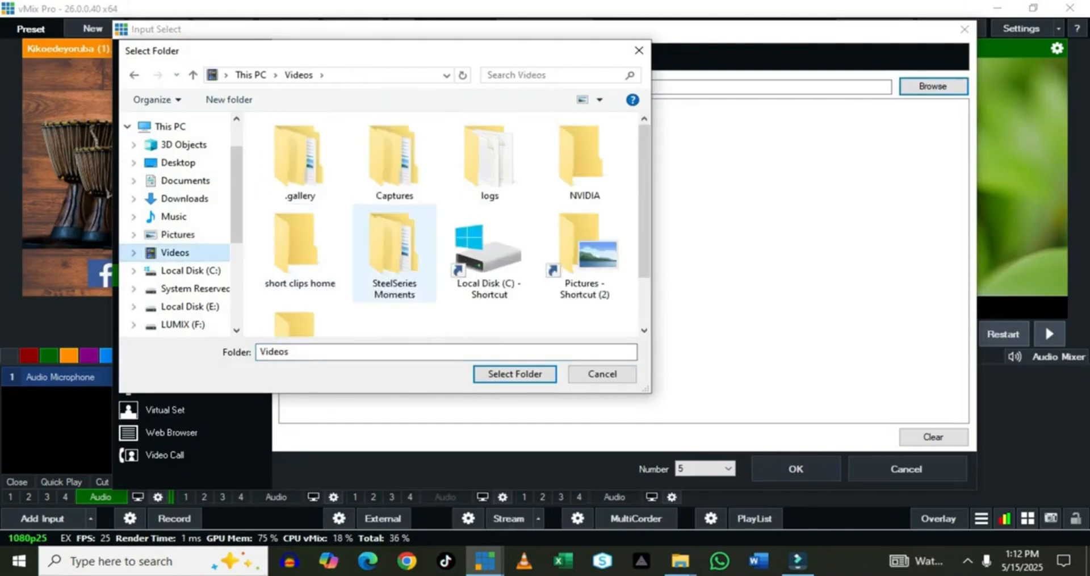
# - Select the LOAD folder on Local Disk (E:) and add it as a photo slideshow on input 5
pyautogui.click(190, 306)
pyautogui.scroll(-6, 443, 225)
pyautogui.click(394, 155)
pyautogui.click(395, 191)
pyautogui.click(488, 155)
pyautogui.click(514, 374)
pyautogui.click(795, 469)
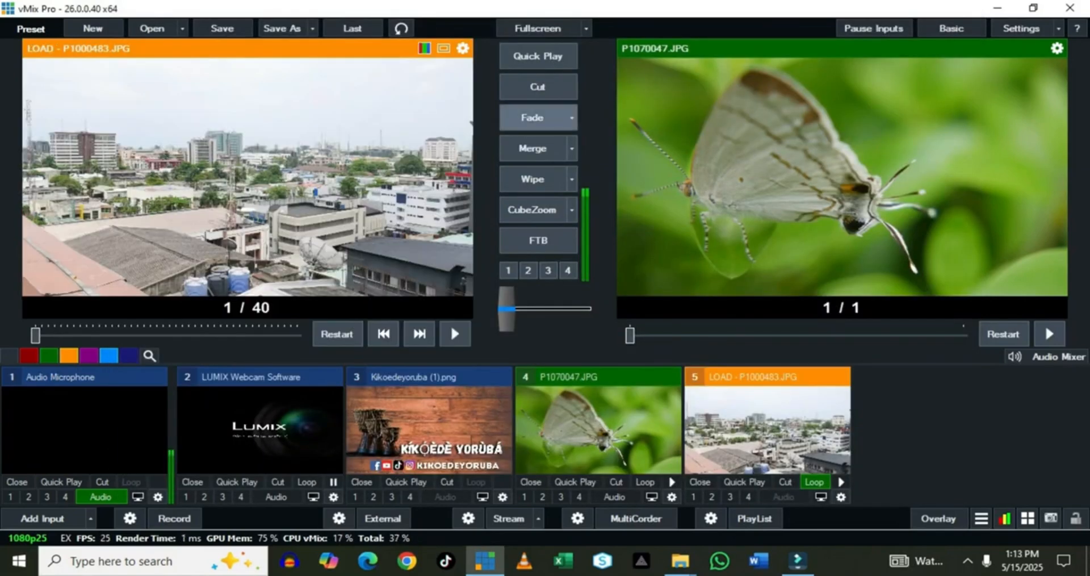
# - Fade the LOAD slideshow to the live output and advance it four photos to P1000487.JPG
pyautogui.click(532, 117)
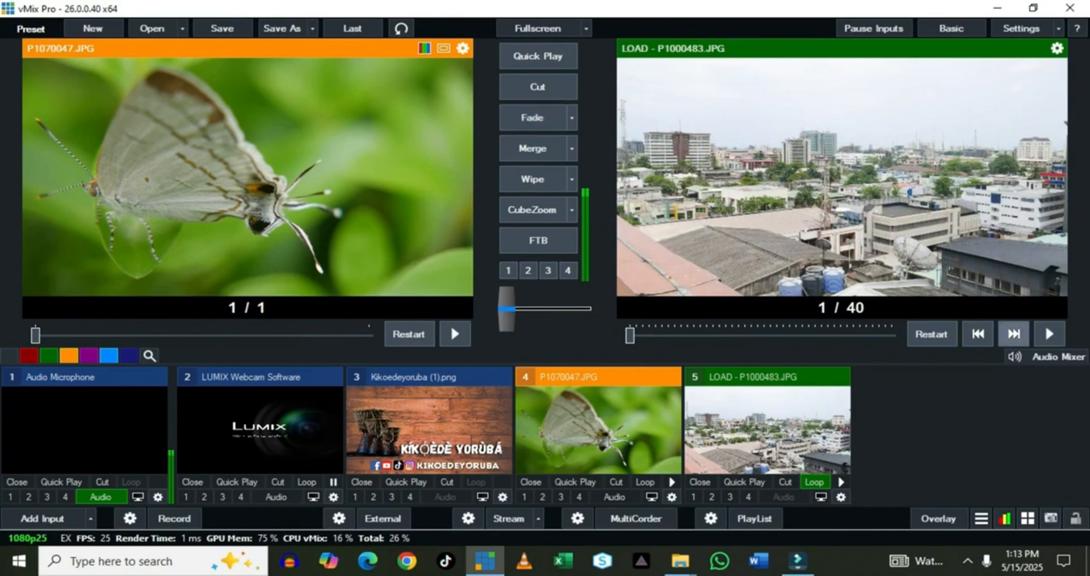
pyautogui.click(1014, 333)
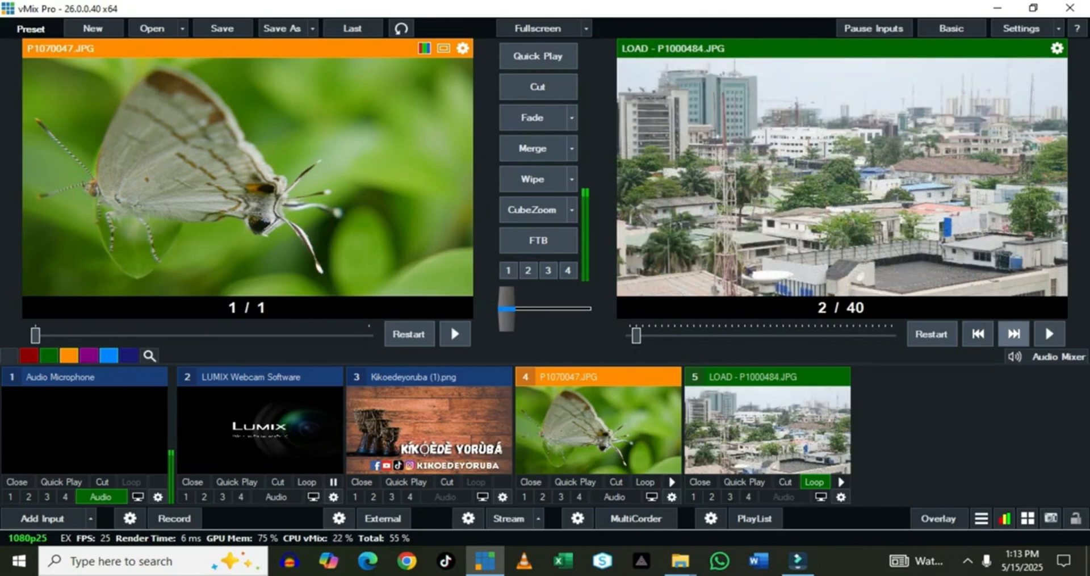
pyautogui.click(1014, 334)
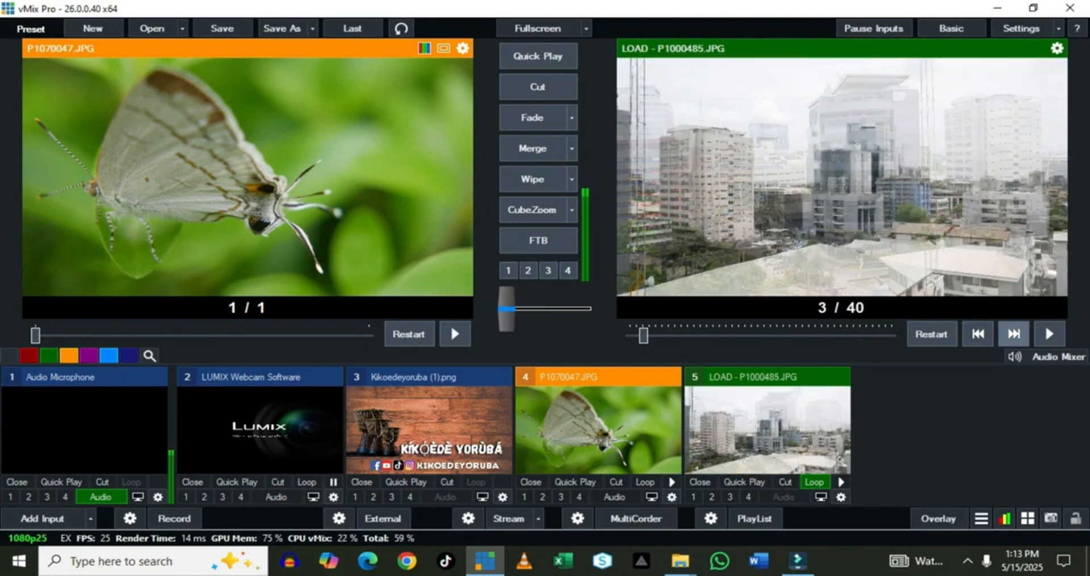
pyautogui.click(1014, 334)
pyautogui.click(1014, 334)
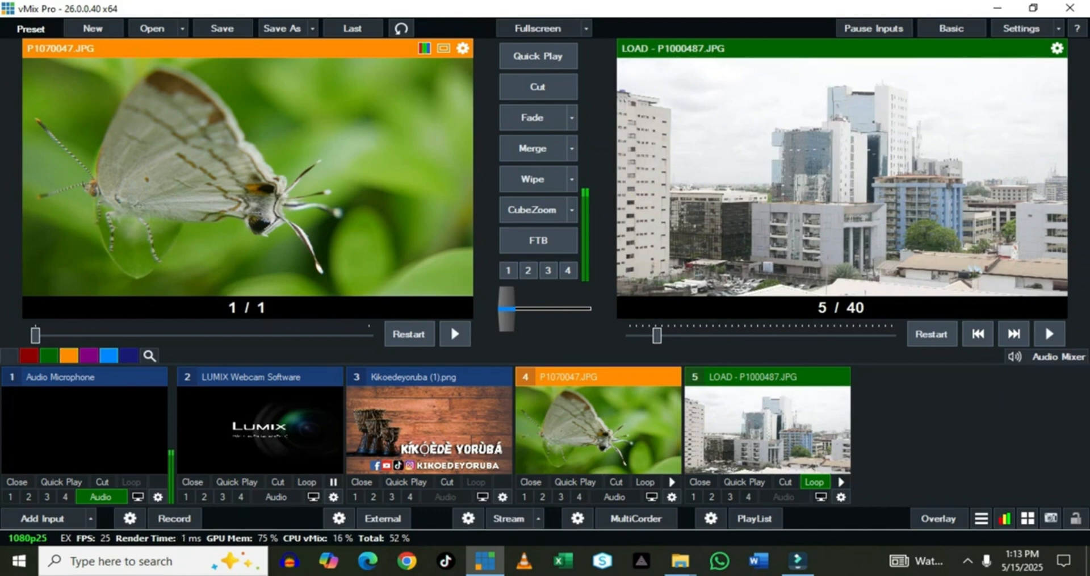
# - Switch the live LOAD slideshow to the white flower photo P1070142.JPG from its SlideShow Settings, and close the settings
pyautogui.rightClick(754, 437)
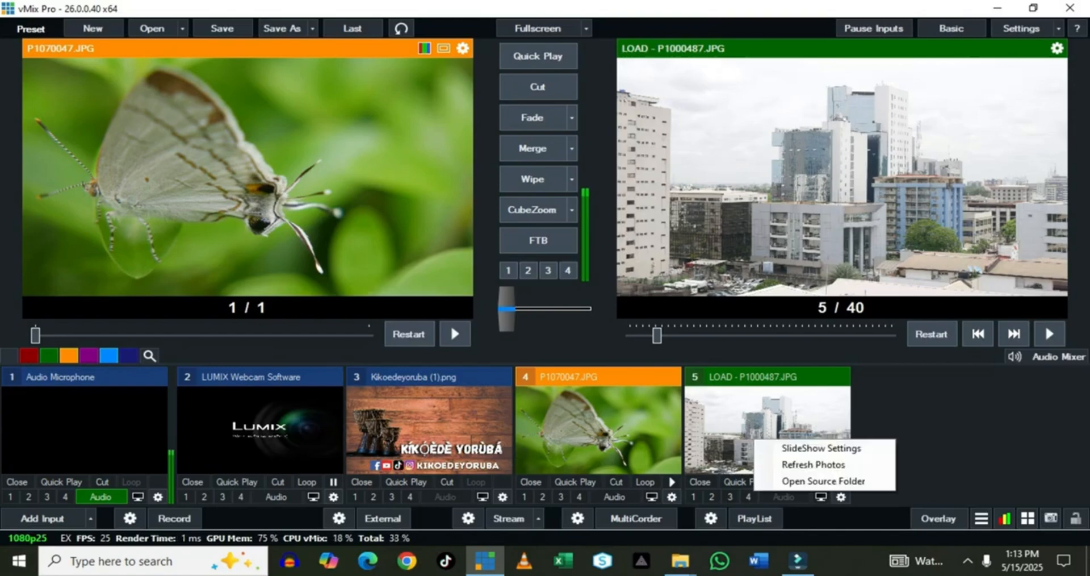
pyautogui.click(795, 449)
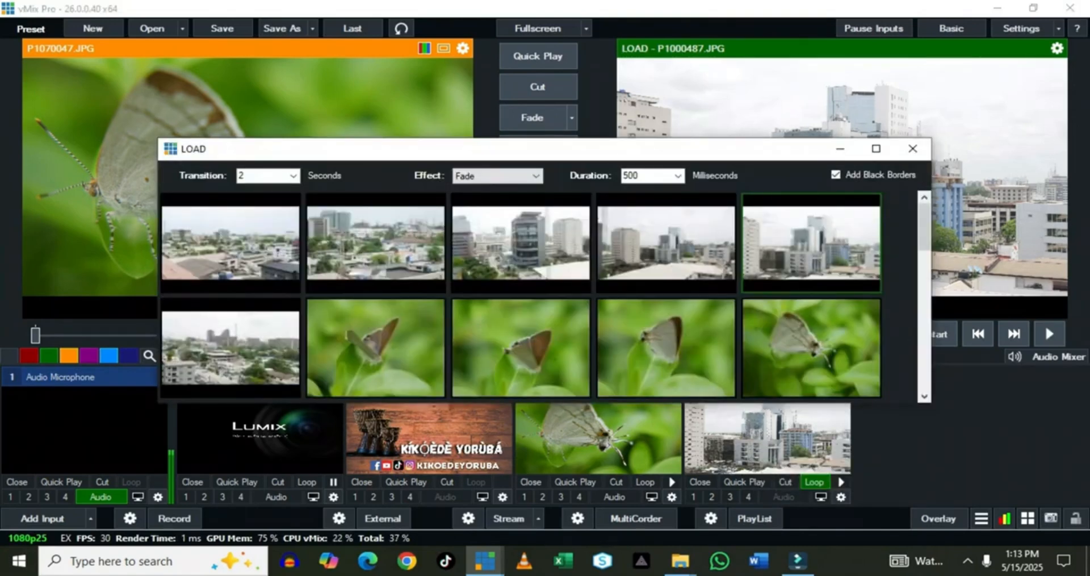
pyautogui.moveTo(925, 226); pyautogui.dragTo(925, 262)
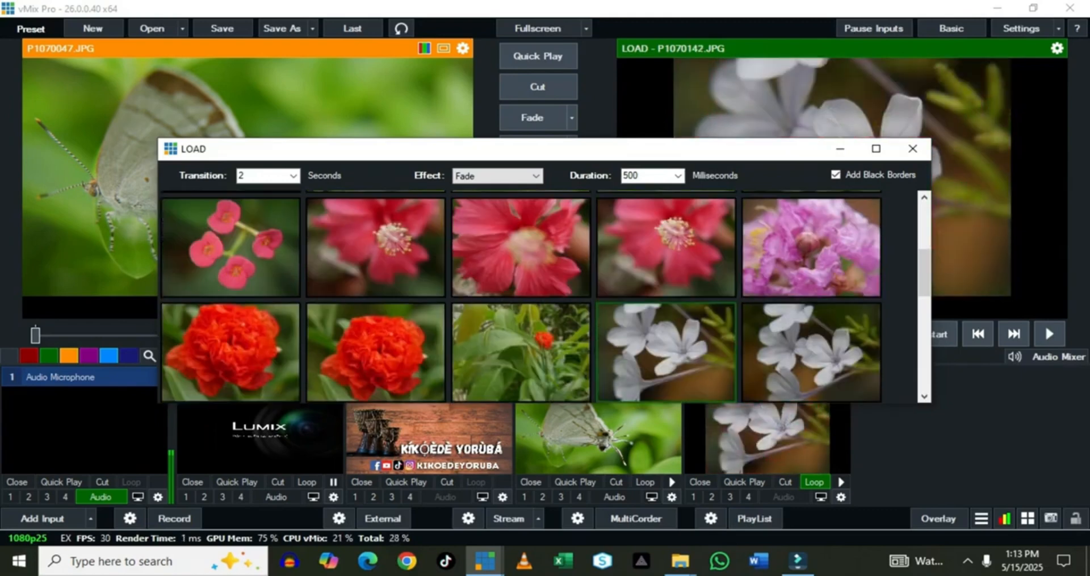
pyautogui.moveTo(598, 154); pyautogui.dragTo(562, 229)
pyautogui.click(877, 222)
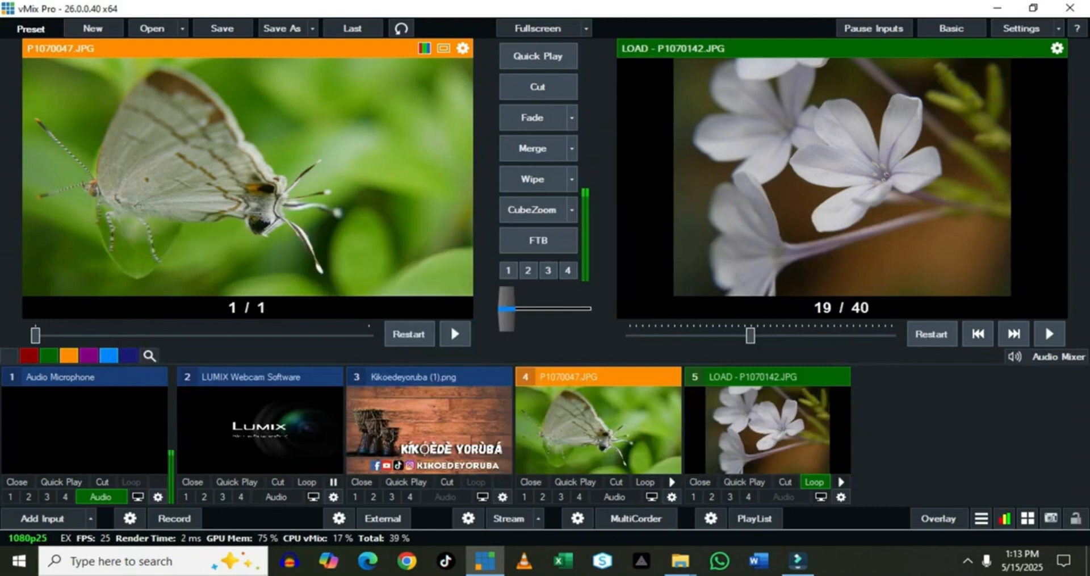
# - Set the LOAD slideshow's transition time to 10 seconds in its SlideShow Settings
pyautogui.rightClick(791, 437)
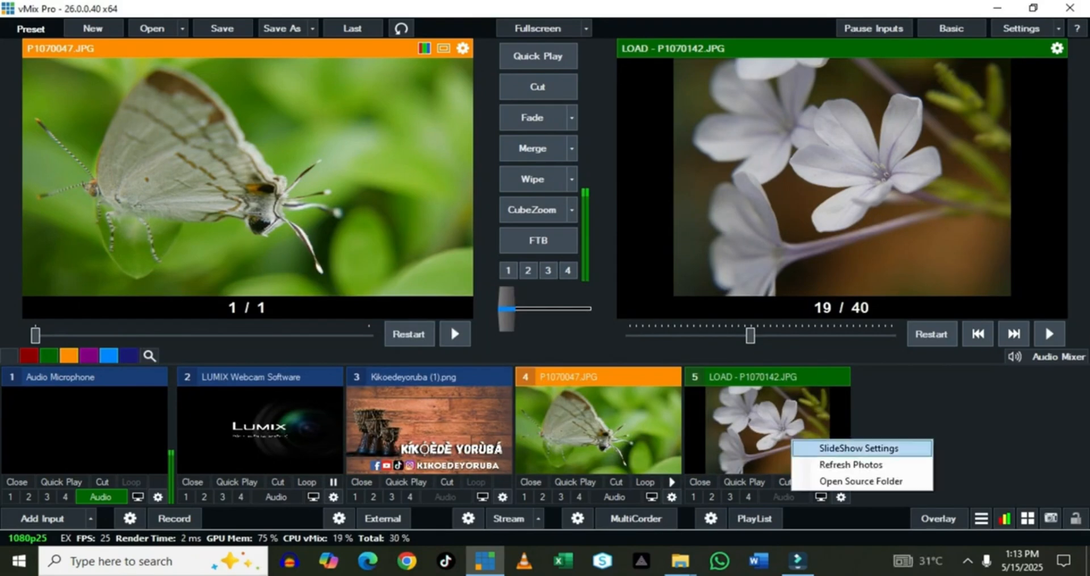
pyautogui.click(817, 448)
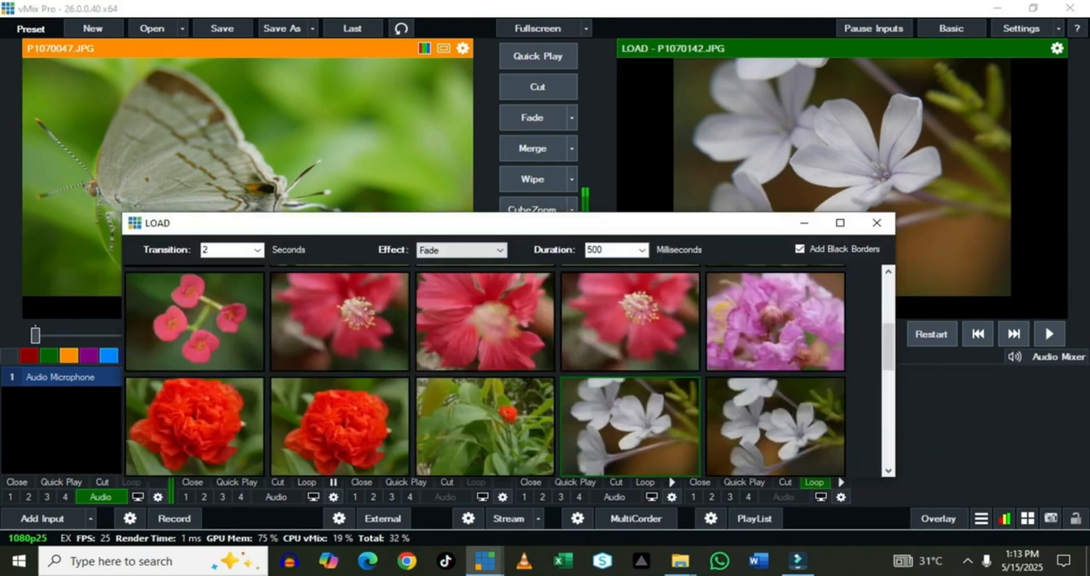
pyautogui.click(257, 250)
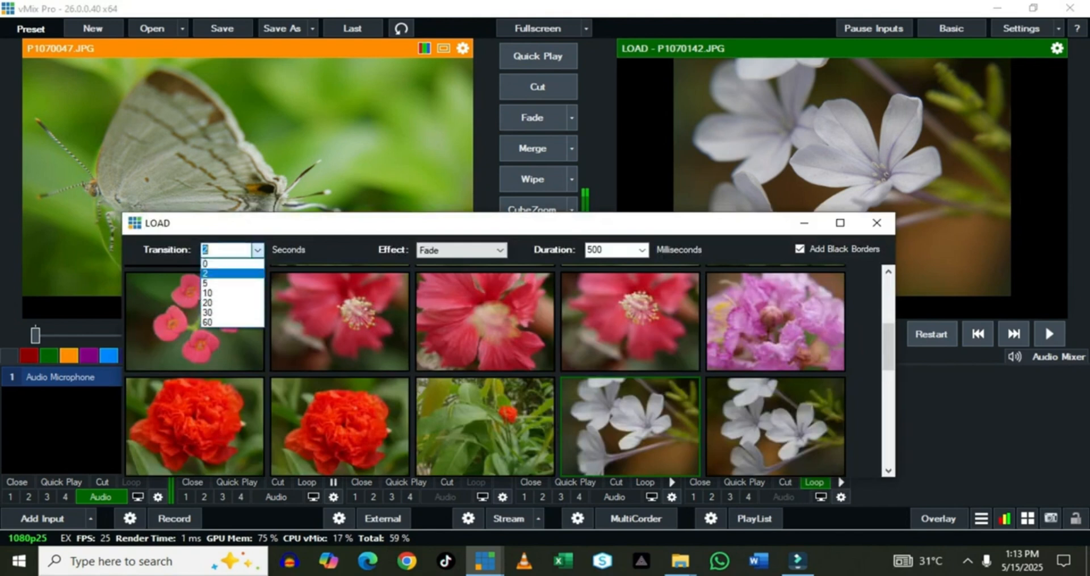
pyautogui.click(215, 292)
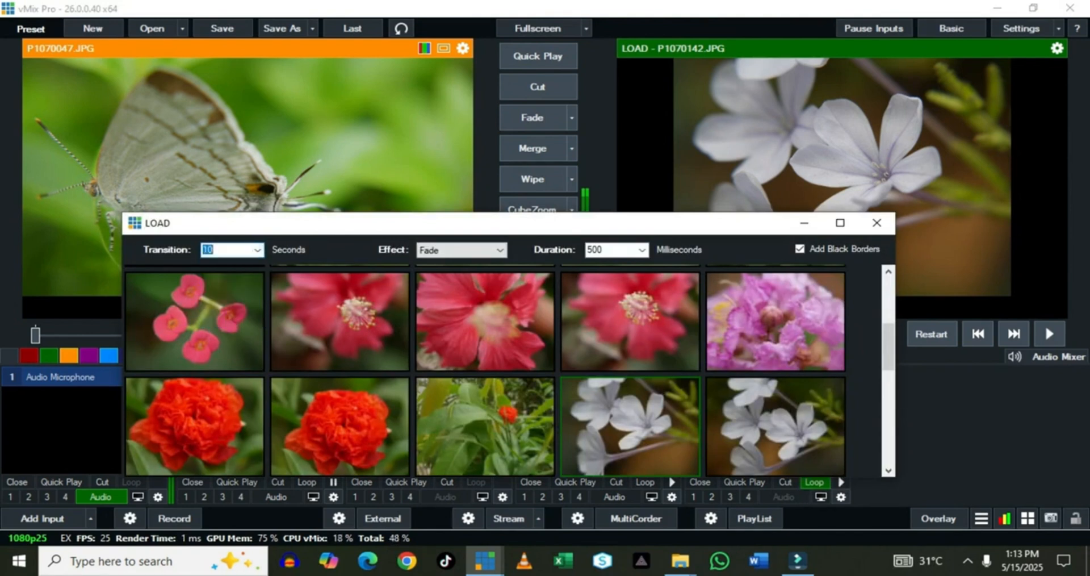
# - Try CrossZoom as the LOAD slideshow's transition effect, and set the effect to Zoom
pyautogui.click(462, 250)
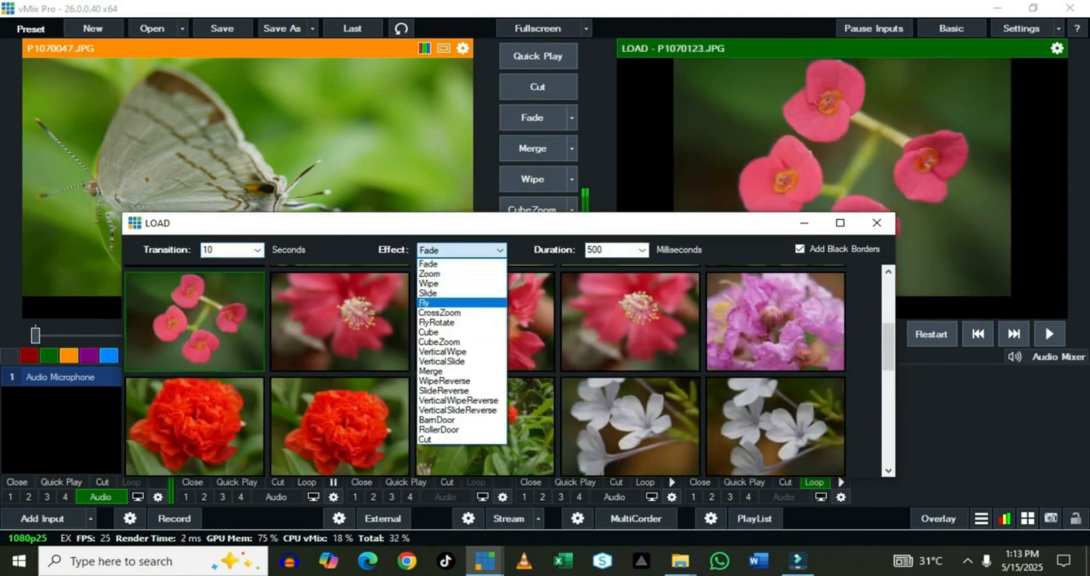
pyautogui.click(448, 315)
pyautogui.click(462, 250)
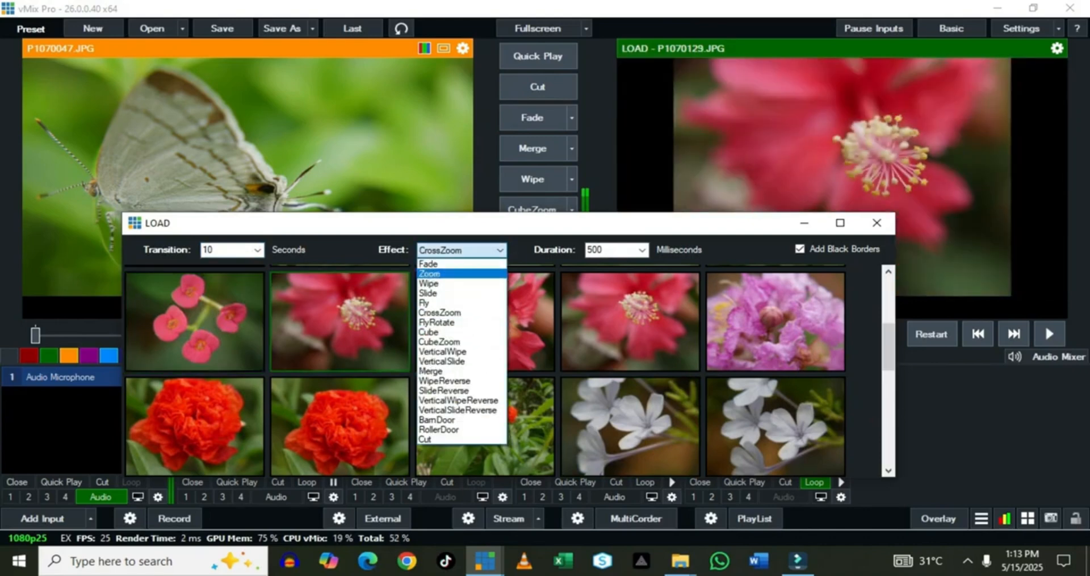
pyautogui.click(448, 272)
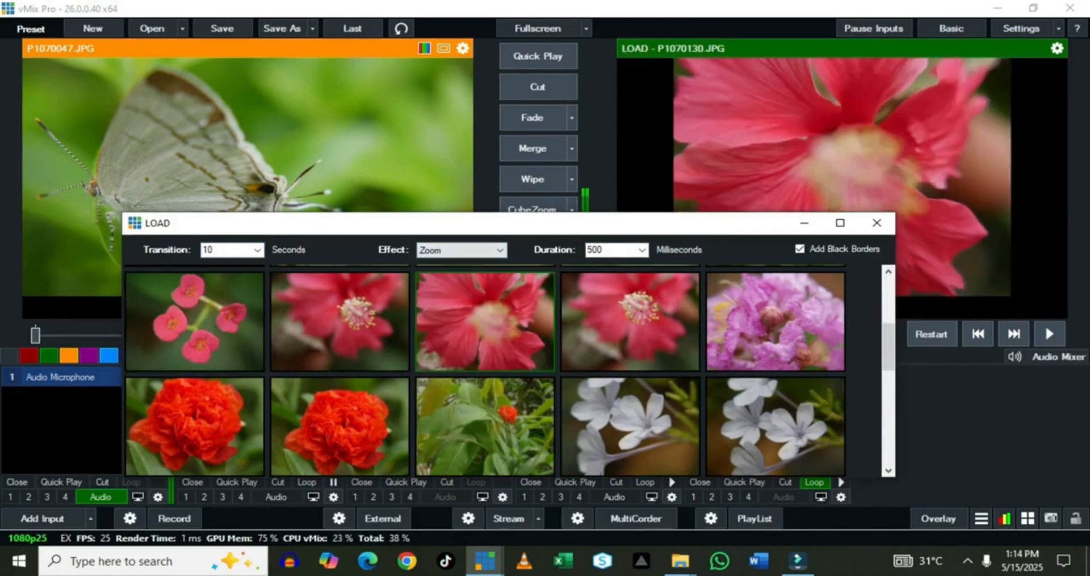
# - Set the LOAD slideshow's effect to RollerDoor with a 500-millisecond duration, and close its settings
pyautogui.click(642, 250)
pyautogui.click(596, 273)
pyautogui.press('Up')
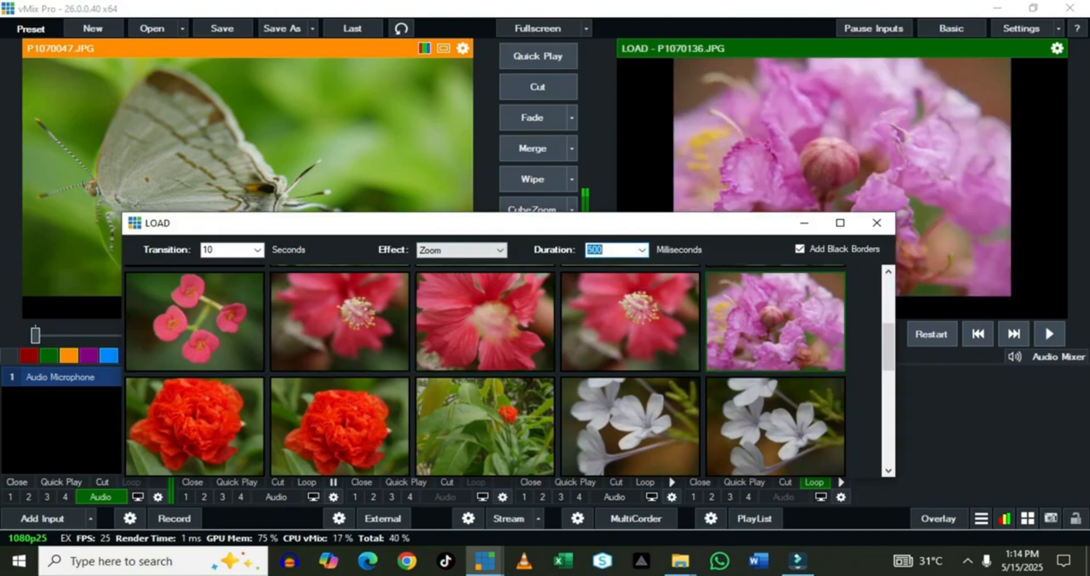
pyautogui.click(498, 250)
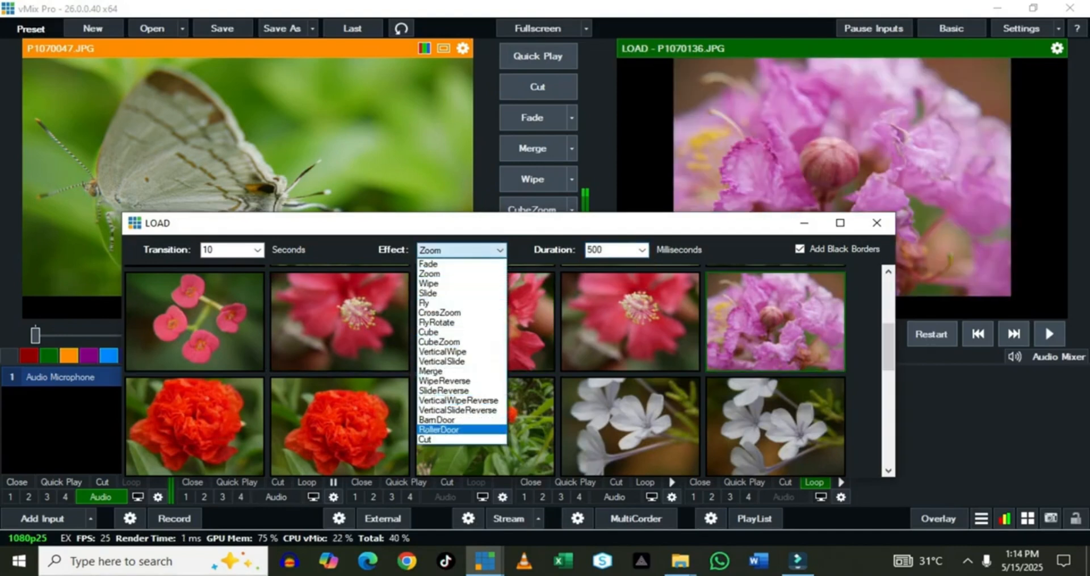
pyautogui.click(454, 431)
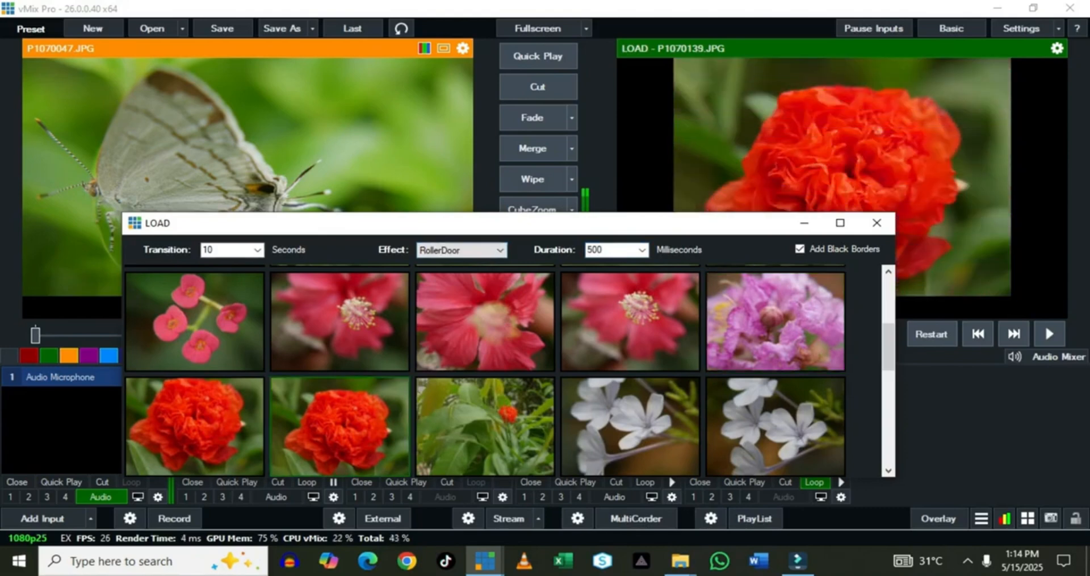
pyautogui.click(876, 223)
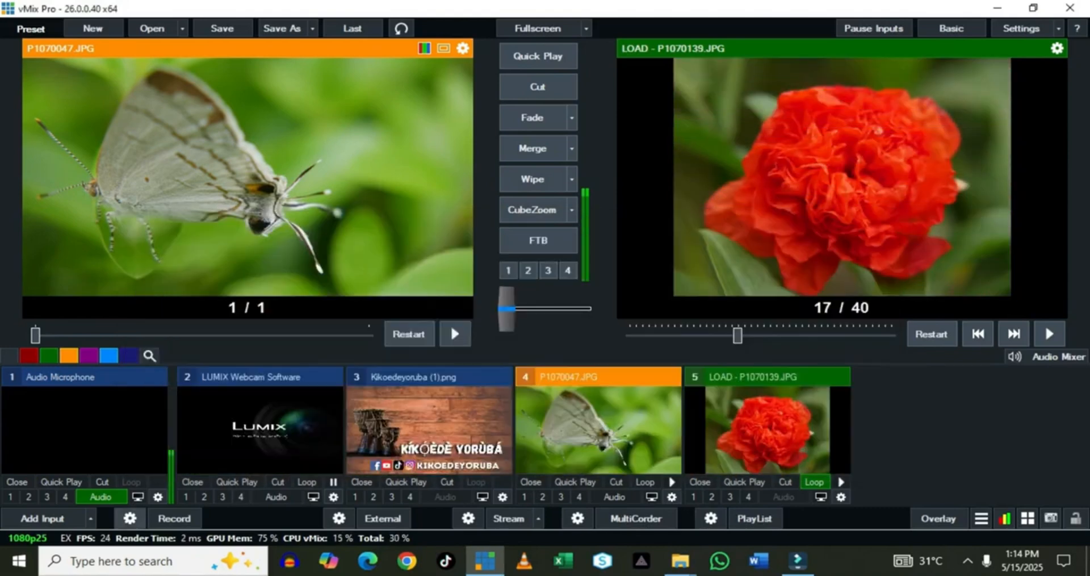
# - Add Presentation 3.pptx from the Documents folder as a PowerPoint input and fade it to the live output
pyautogui.click(89, 518)
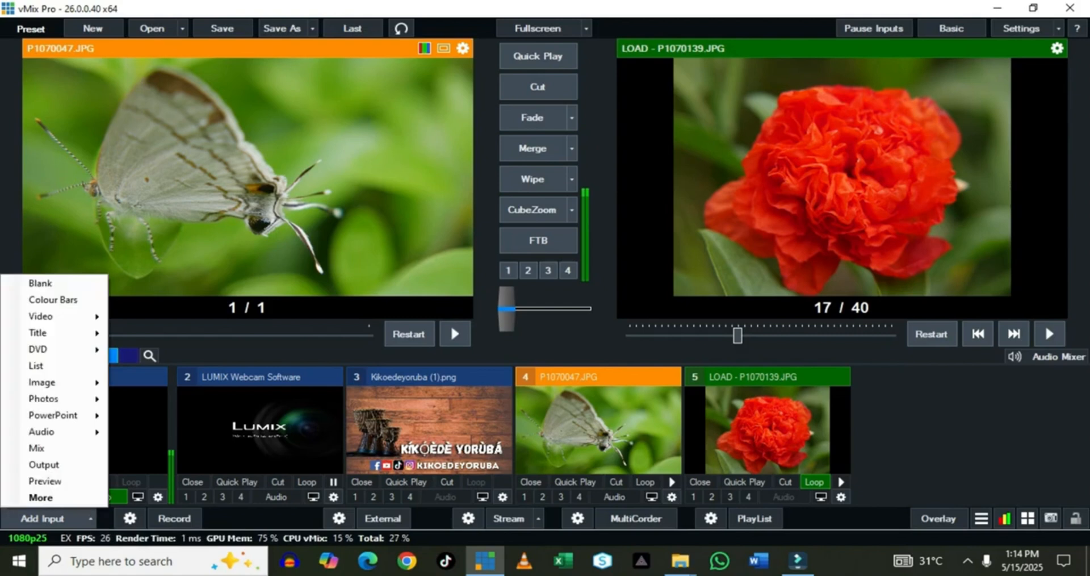
pyautogui.click(48, 496)
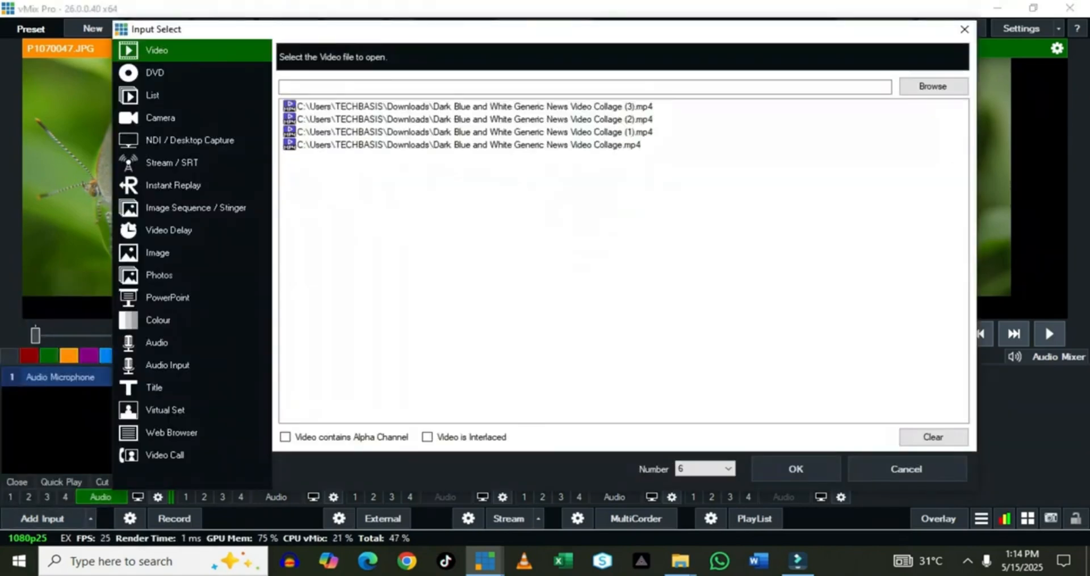
pyautogui.click(167, 297)
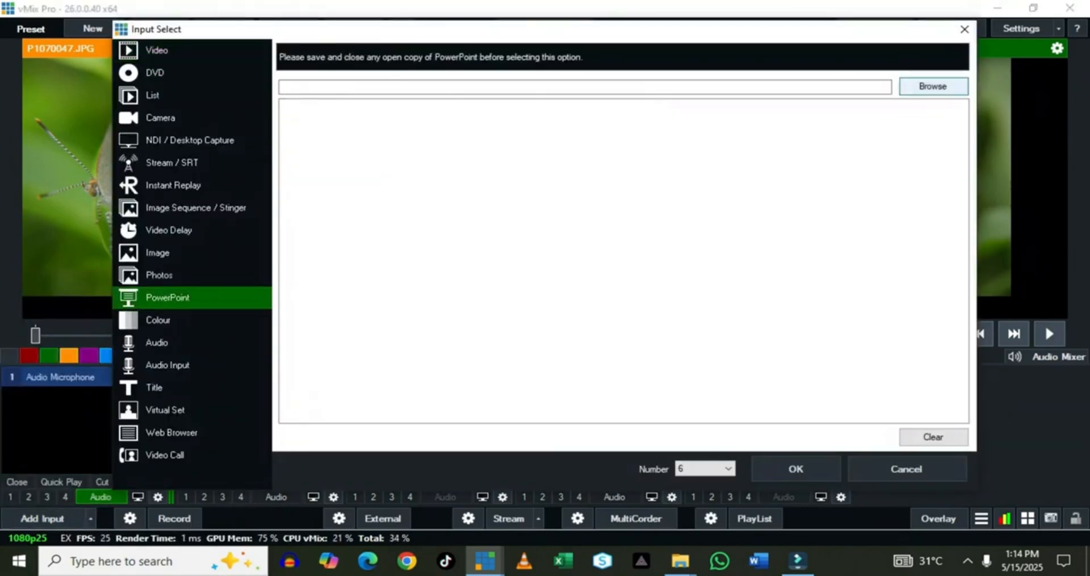
pyautogui.click(933, 86)
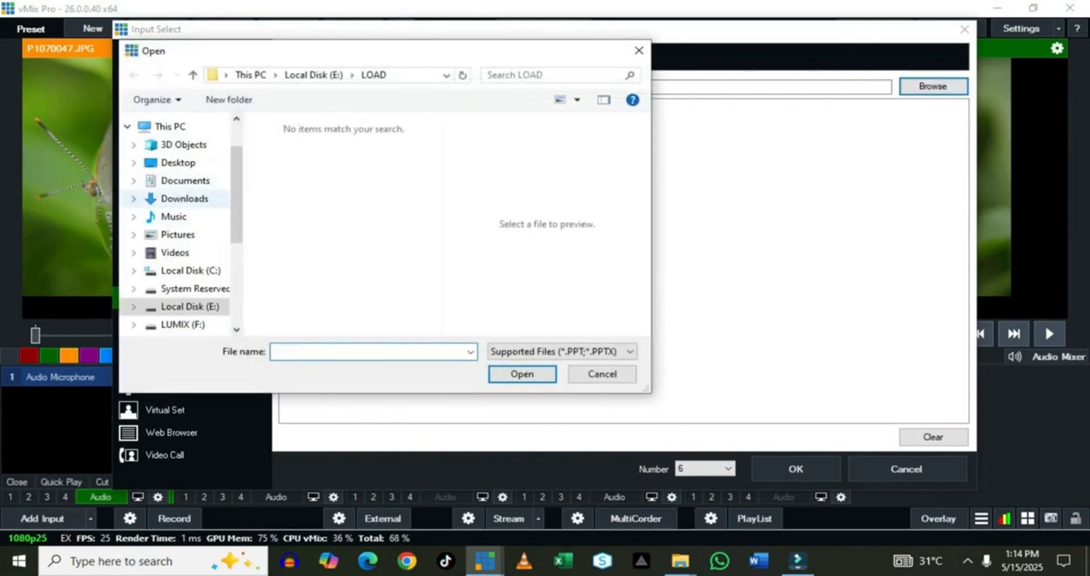
pyautogui.click(185, 180)
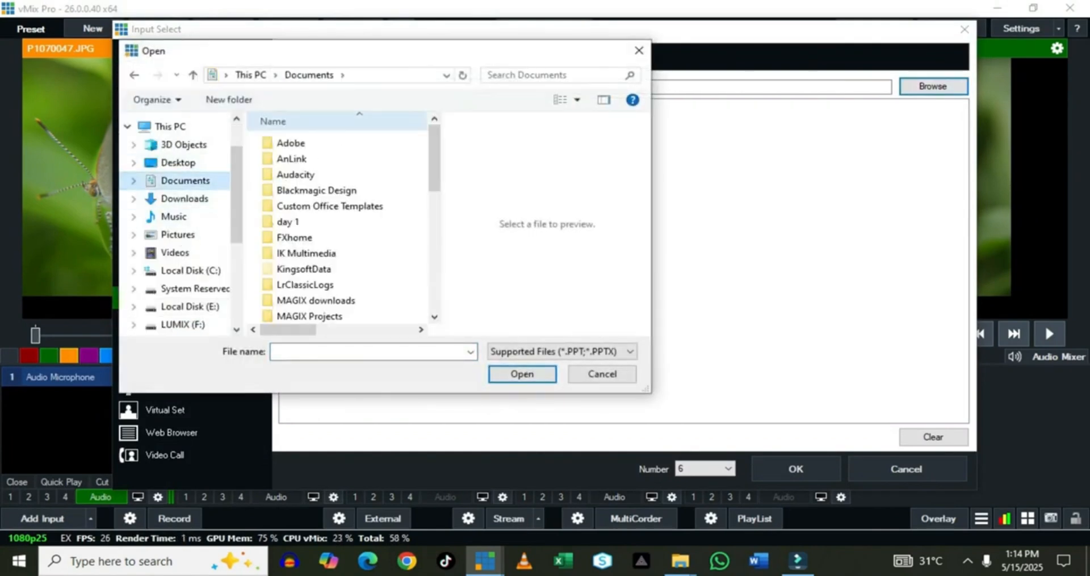
pyautogui.scroll(-7, 341, 227)
pyautogui.doubleClick(295, 300)
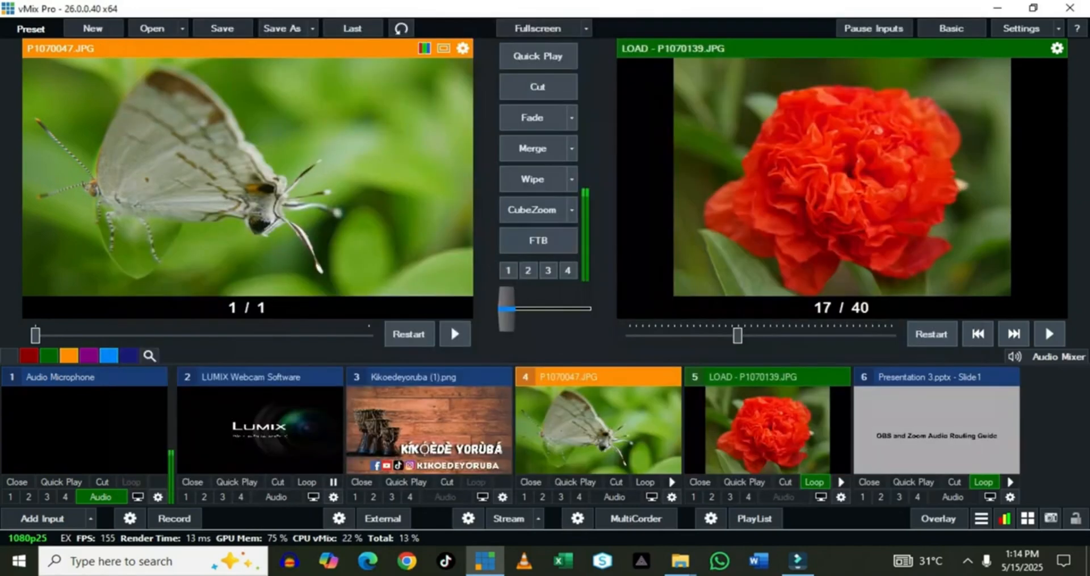
pyautogui.click(937, 428)
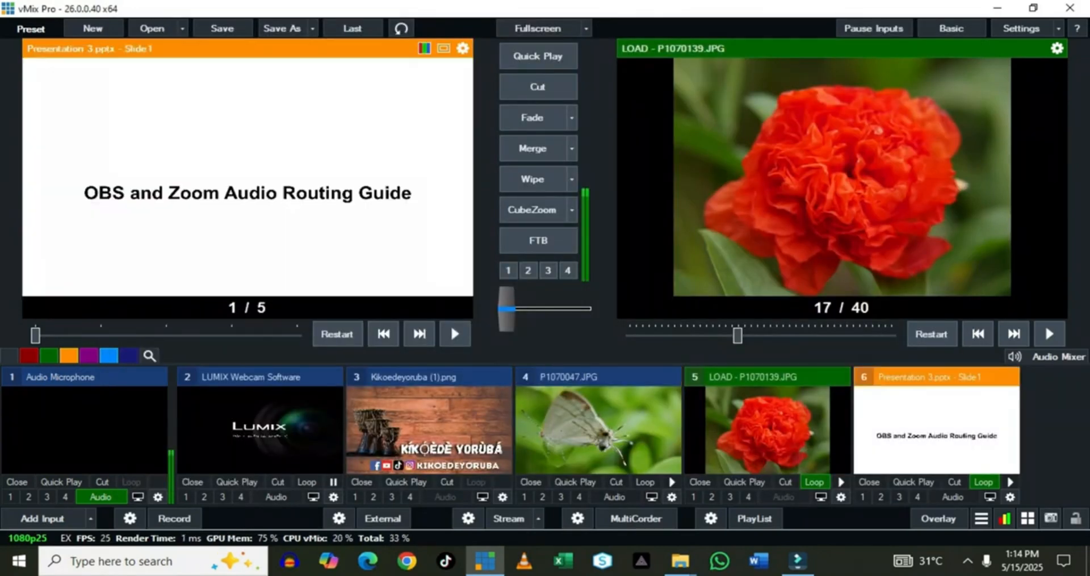
pyautogui.click(533, 117)
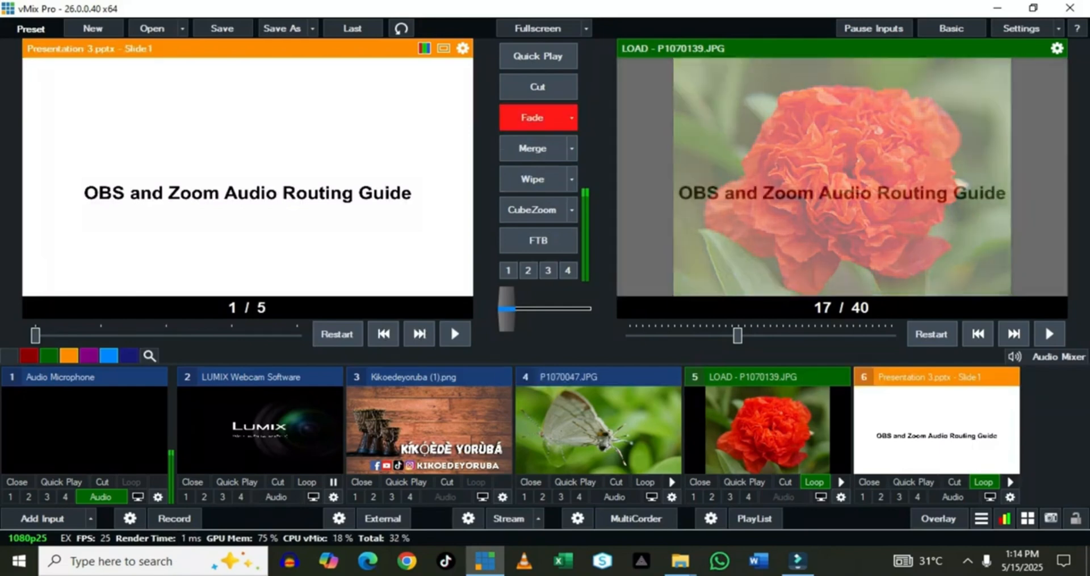
# - Check the live presentation's SlideShow Settings, close them, and step the presentation back to slide 4
pyautogui.rightClick(902, 420)
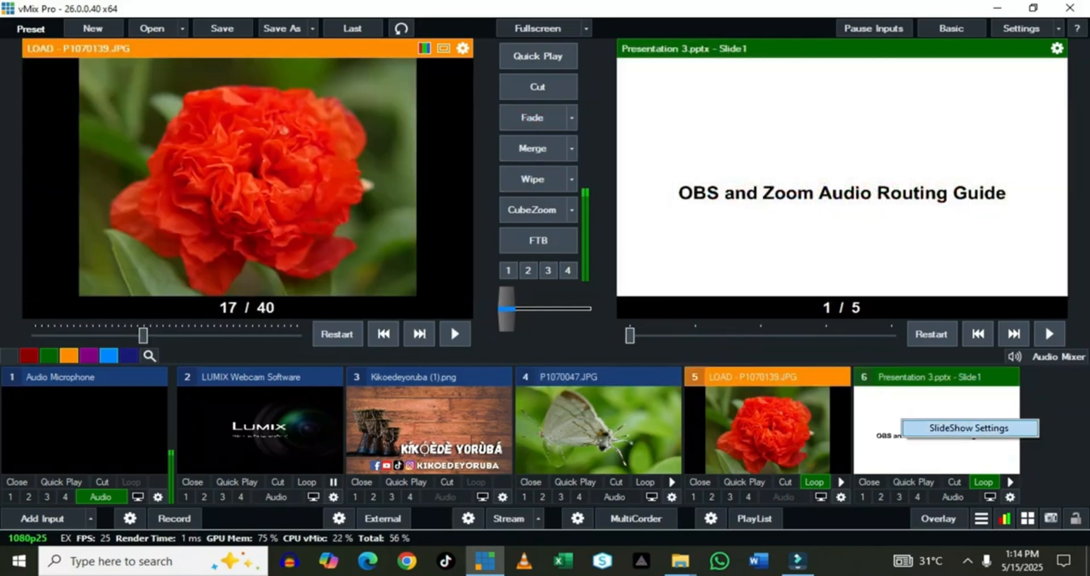
pyautogui.click(942, 429)
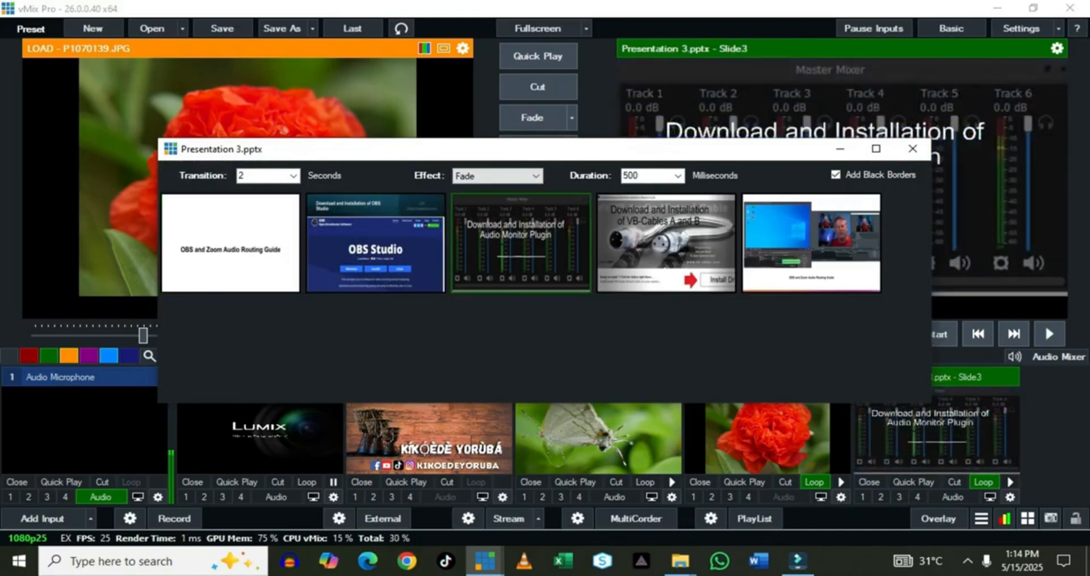
pyautogui.moveTo(545, 148); pyautogui.dragTo(292, 282)
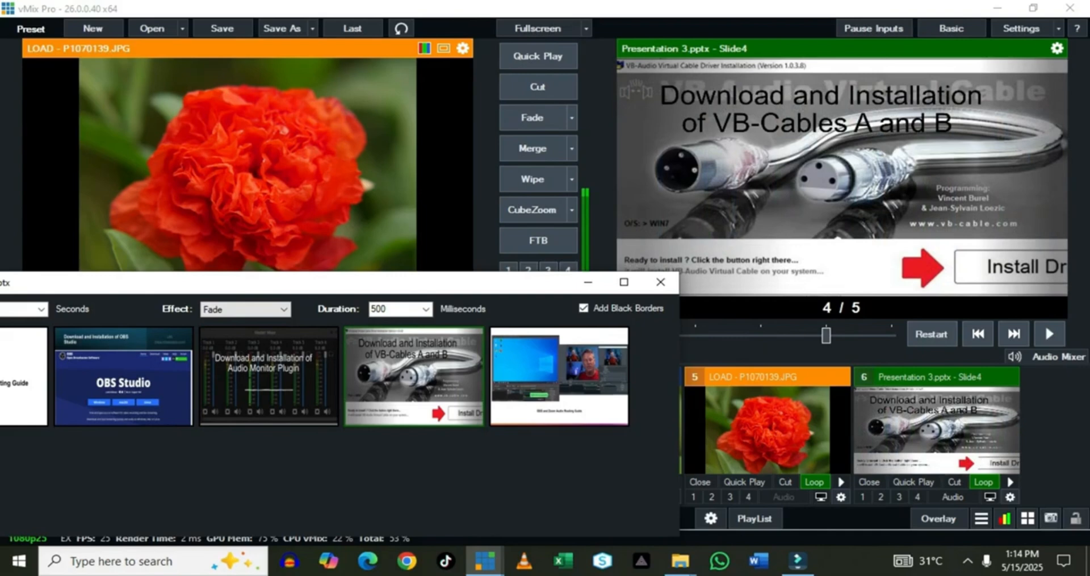
pyautogui.click(660, 282)
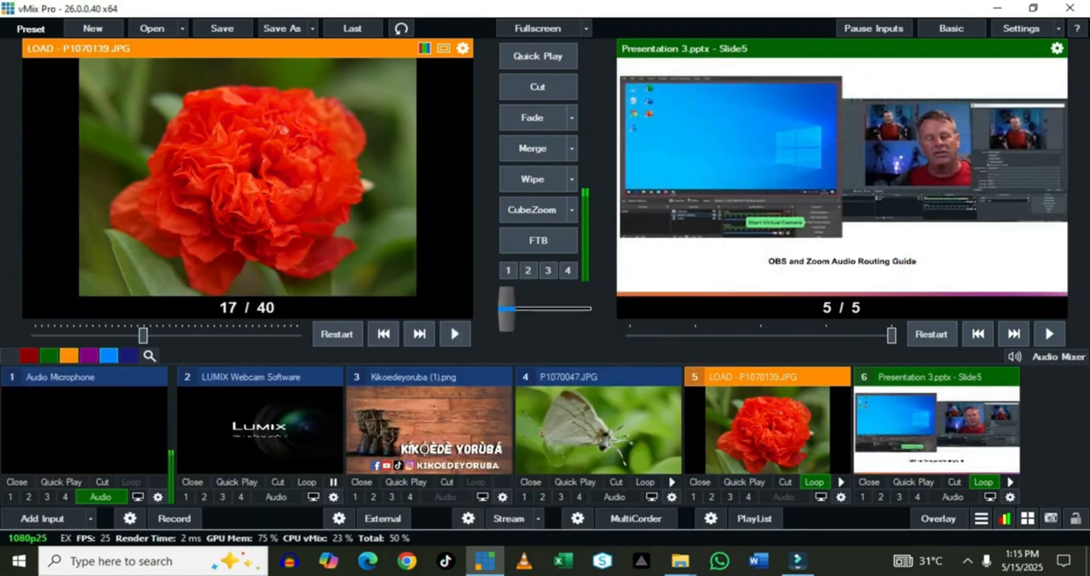
pyautogui.click(977, 334)
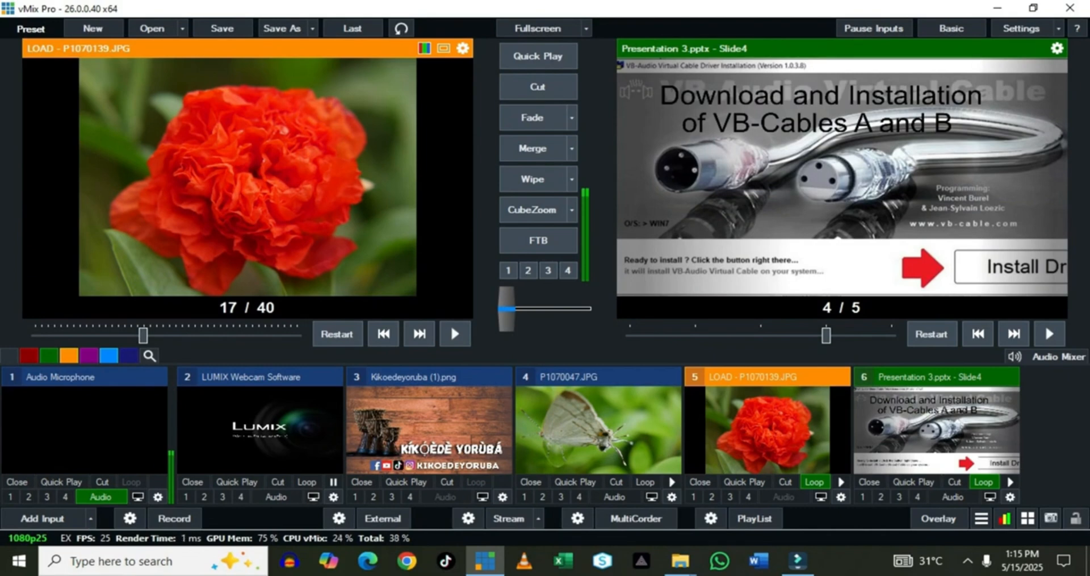
# - Add a Colour input to the production using the Colour Bars option
pyautogui.click(42, 517)
pyautogui.click(34, 495)
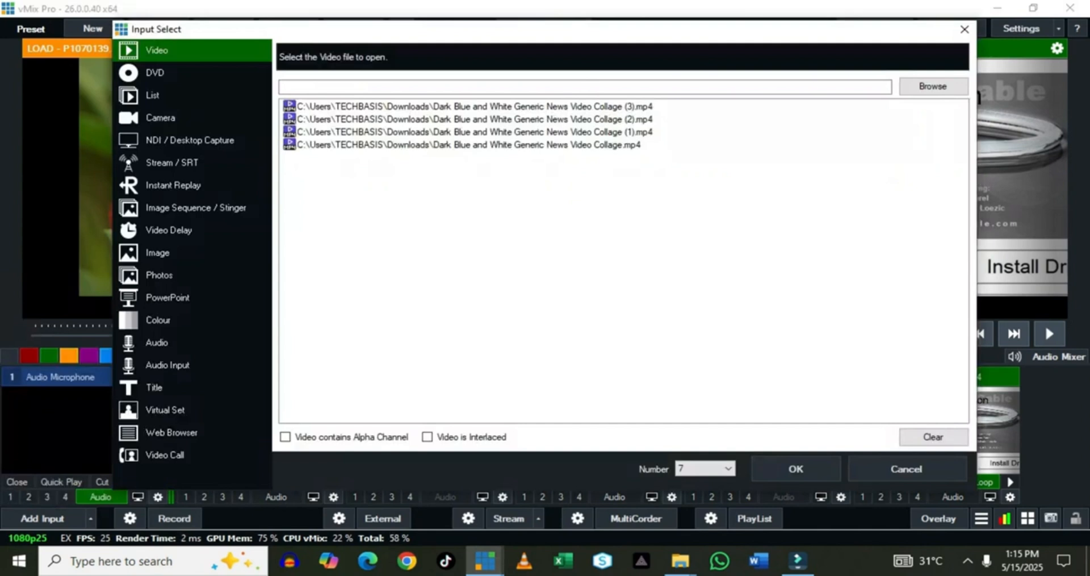
pyautogui.click(157, 342)
pyautogui.click(157, 319)
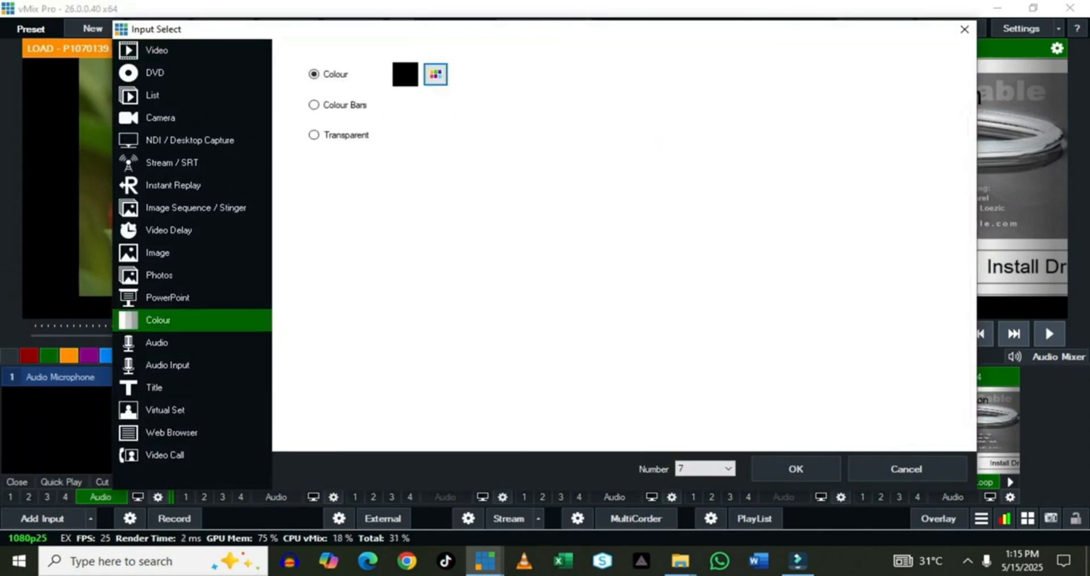
pyautogui.click(314, 105)
pyautogui.click(436, 74)
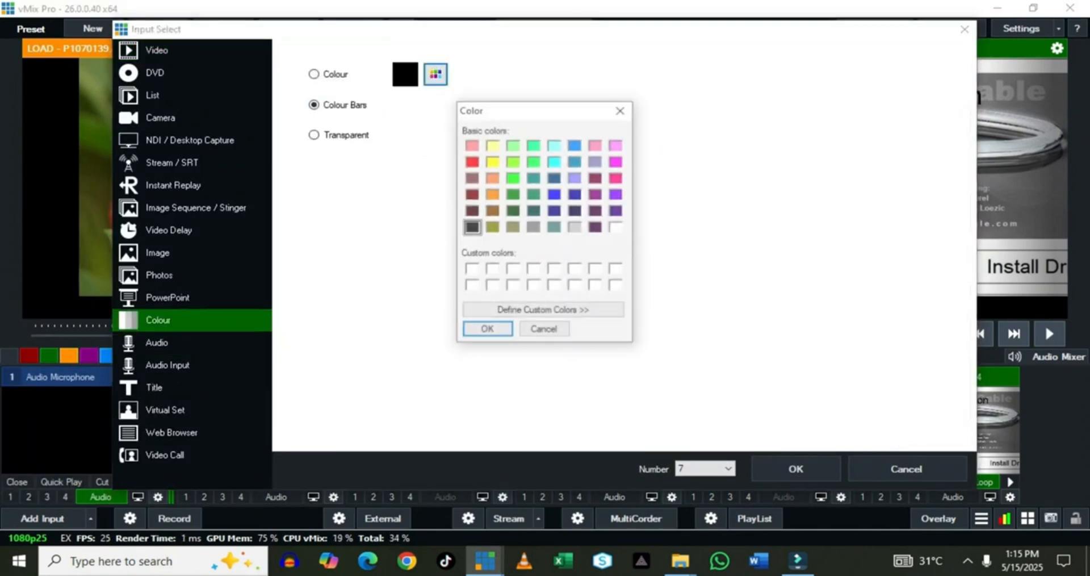
pyautogui.click(513, 144)
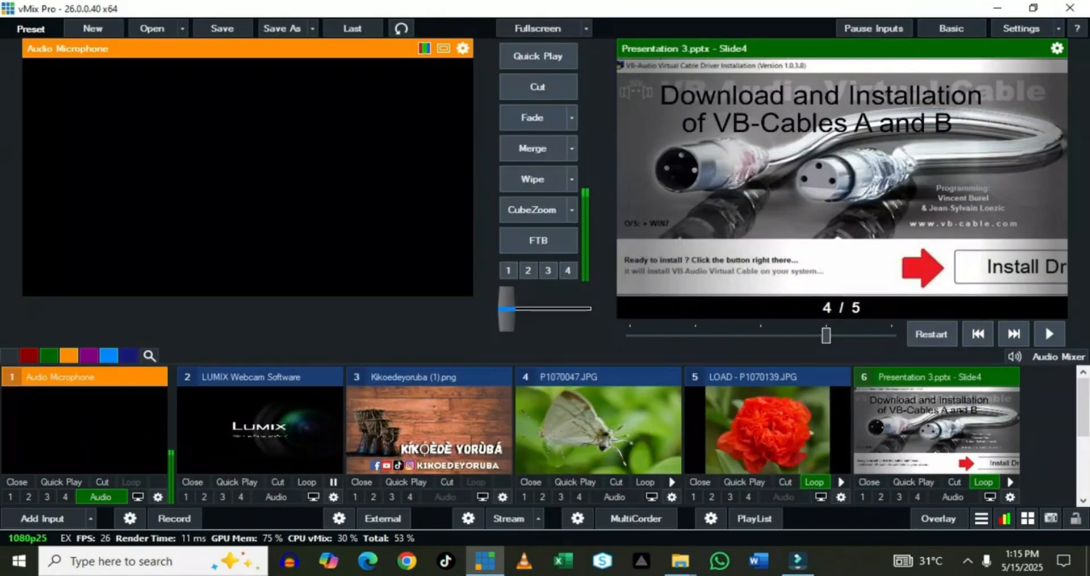
# - Send the duplicate Colour Bars input 8 to the preview and close that input
pyautogui.moveTo(1083, 406); pyautogui.dragTo(1083, 464)
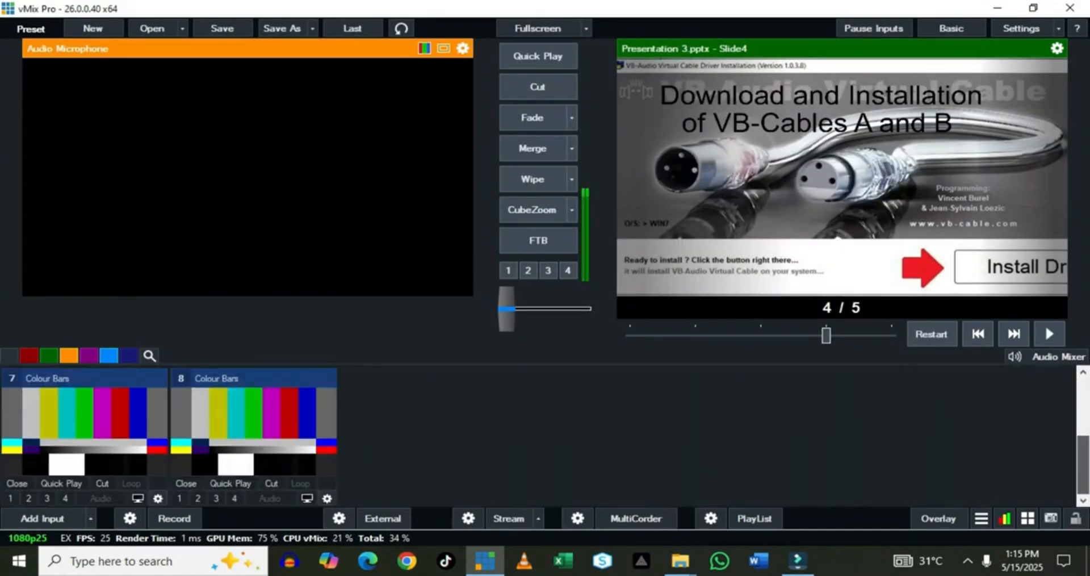
pyautogui.click(253, 421)
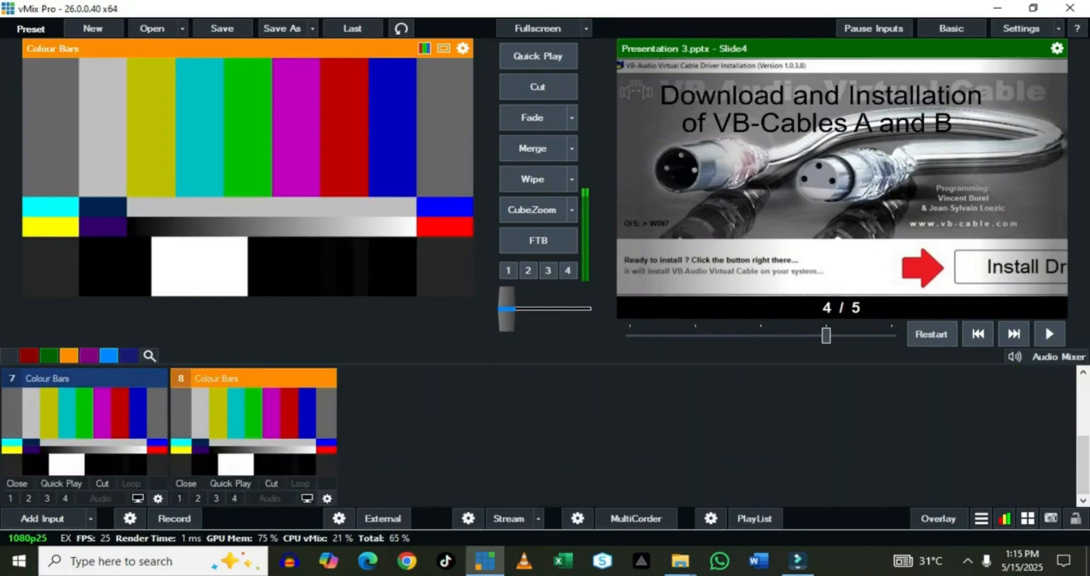
pyautogui.click(187, 484)
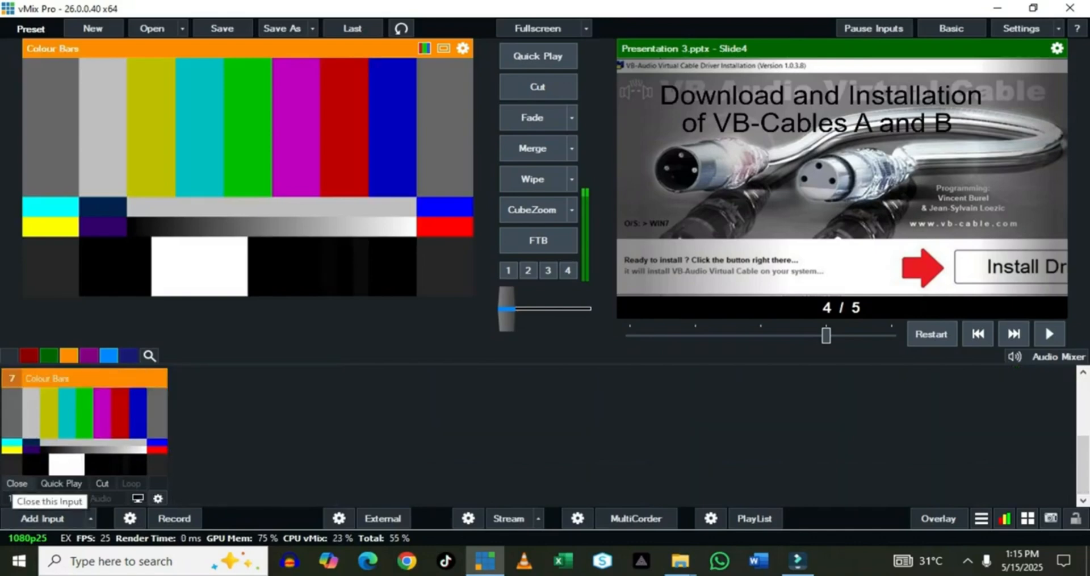
# - Bring the Colour Bars live with the Merge transition, and cut back to the presentation
pyautogui.click(533, 148)
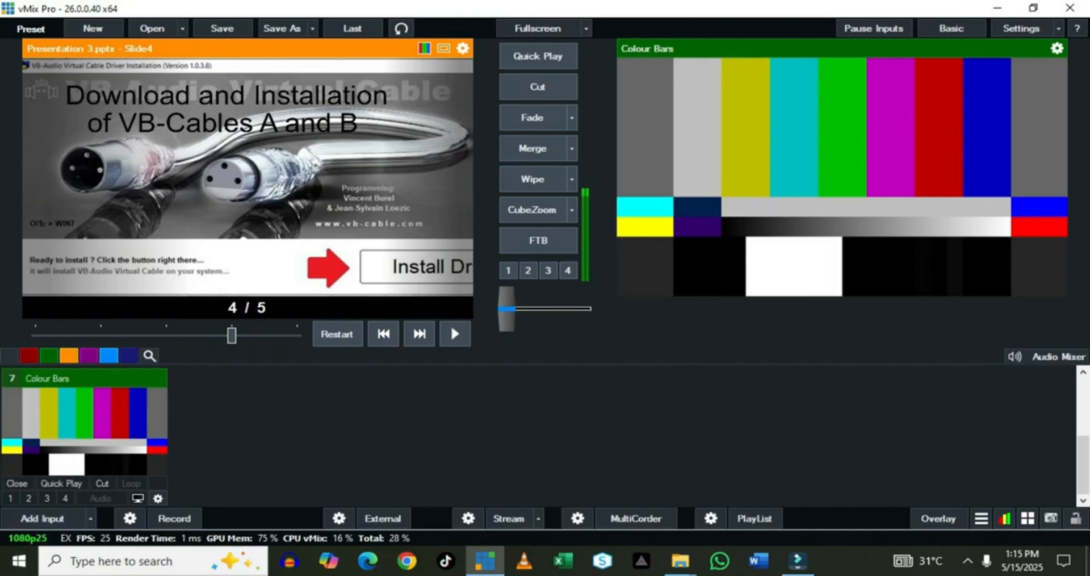
pyautogui.click(537, 86)
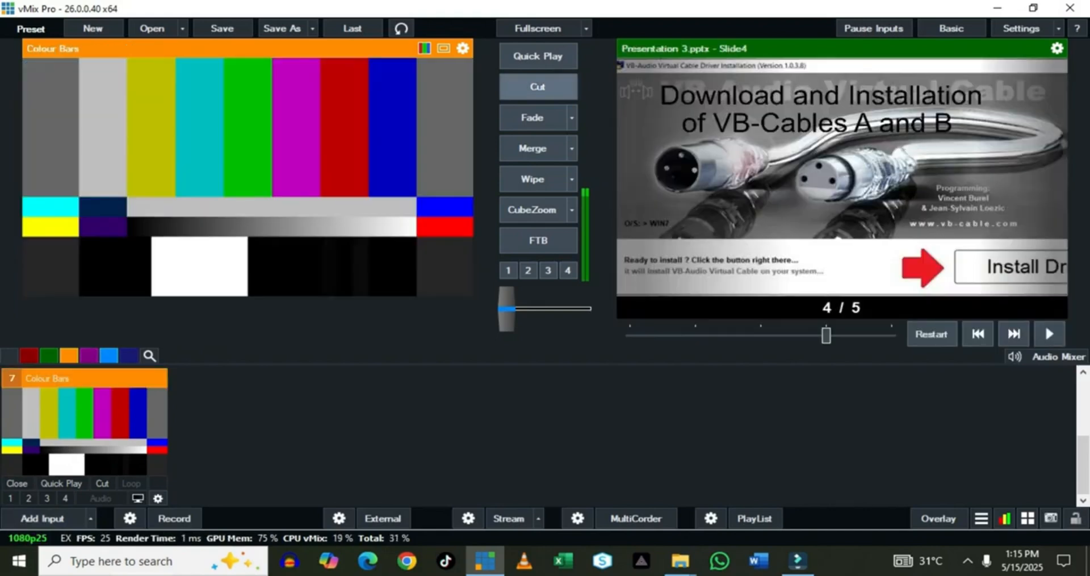
# - Add an Audio Input using the Microphone (C-Media USB Headphone Set) device
pyautogui.scroll(2, 545, 435)
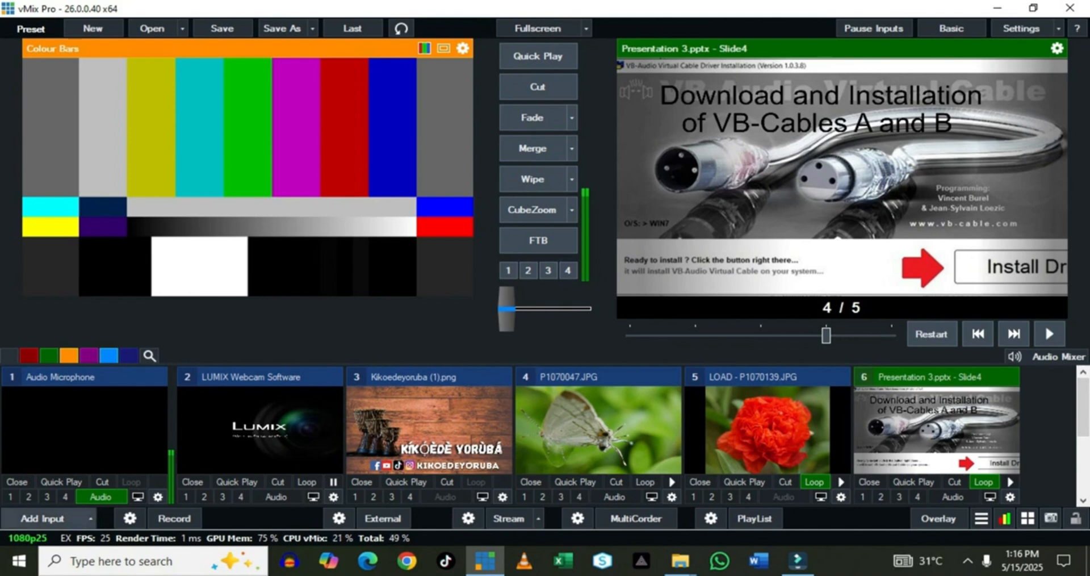
pyautogui.click(43, 517)
pyautogui.click(40, 497)
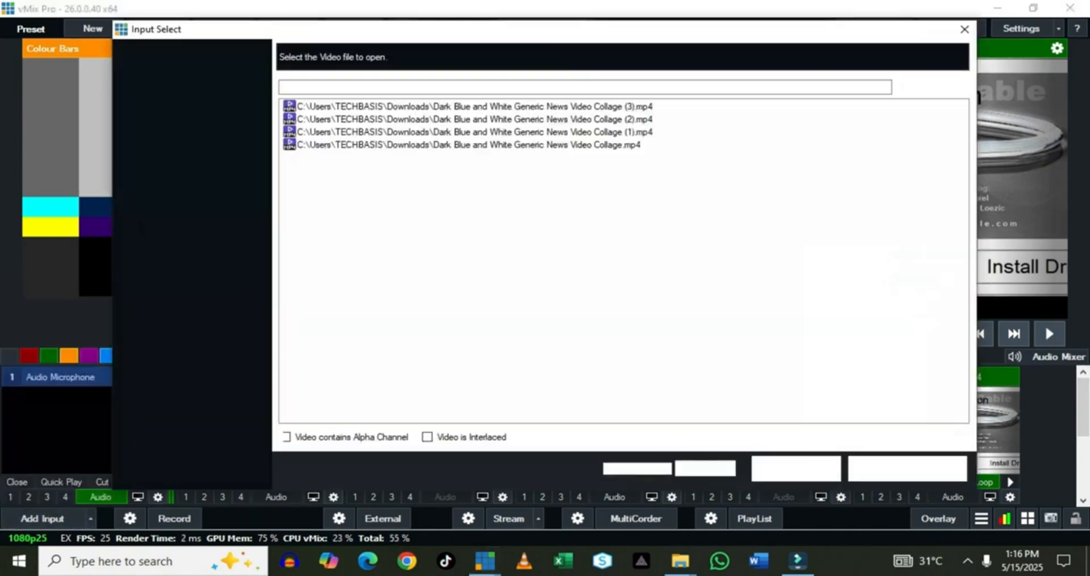
pyautogui.click(167, 365)
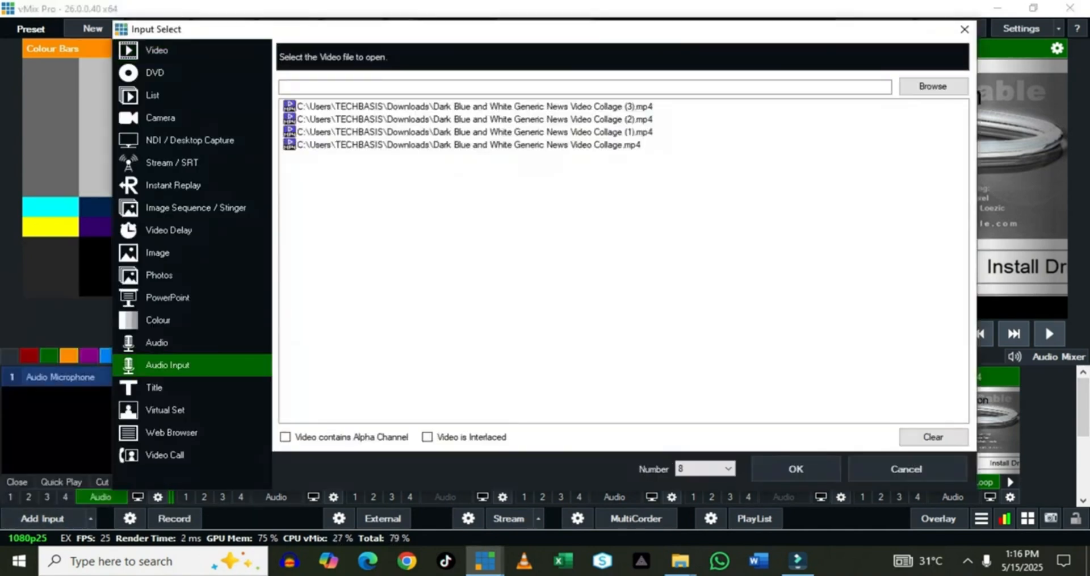
pyautogui.click(518, 60)
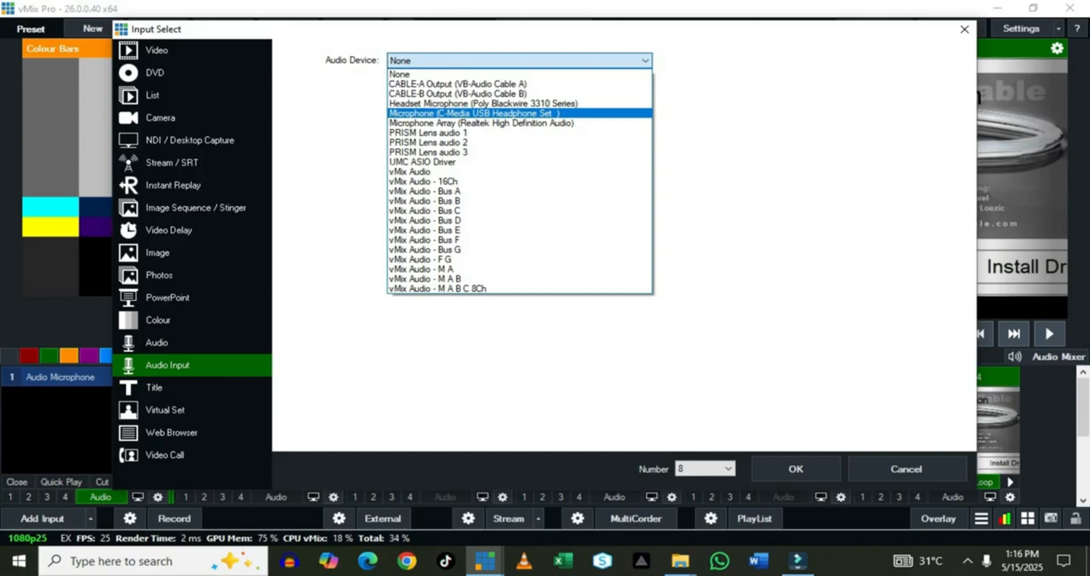
pyautogui.click(474, 113)
pyautogui.click(795, 468)
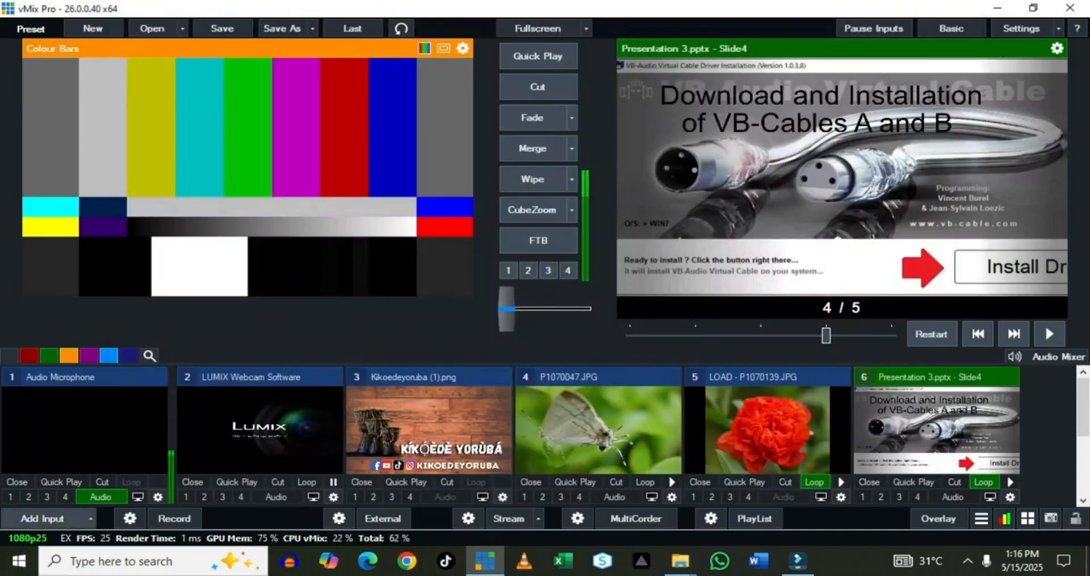
# - Add a Title input to the production using the MultiViewHD template from the MultiView category
pyautogui.click(43, 518)
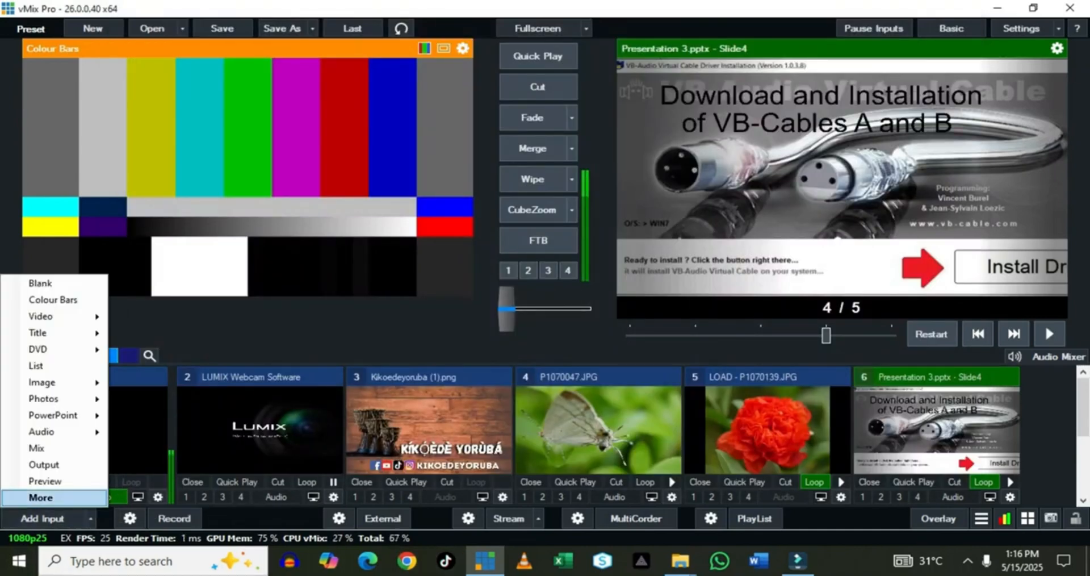
pyautogui.click(41, 497)
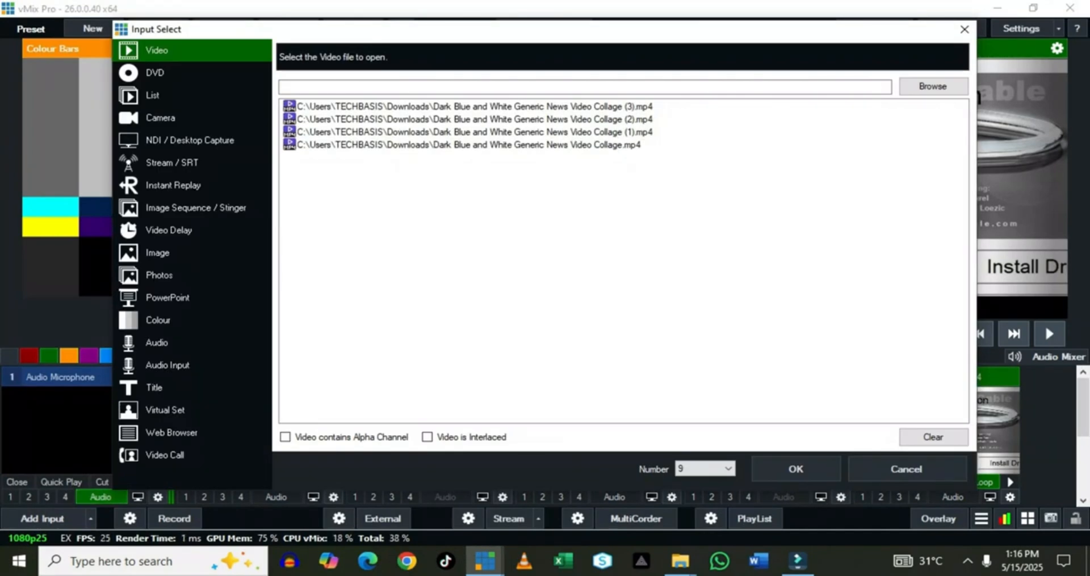
pyautogui.click(154, 387)
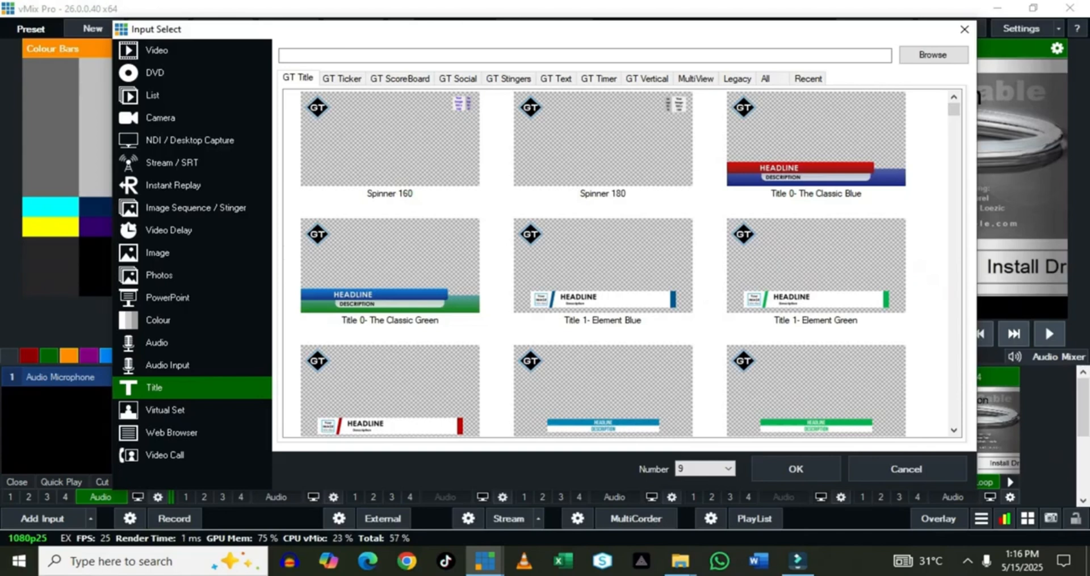
pyautogui.click(556, 78)
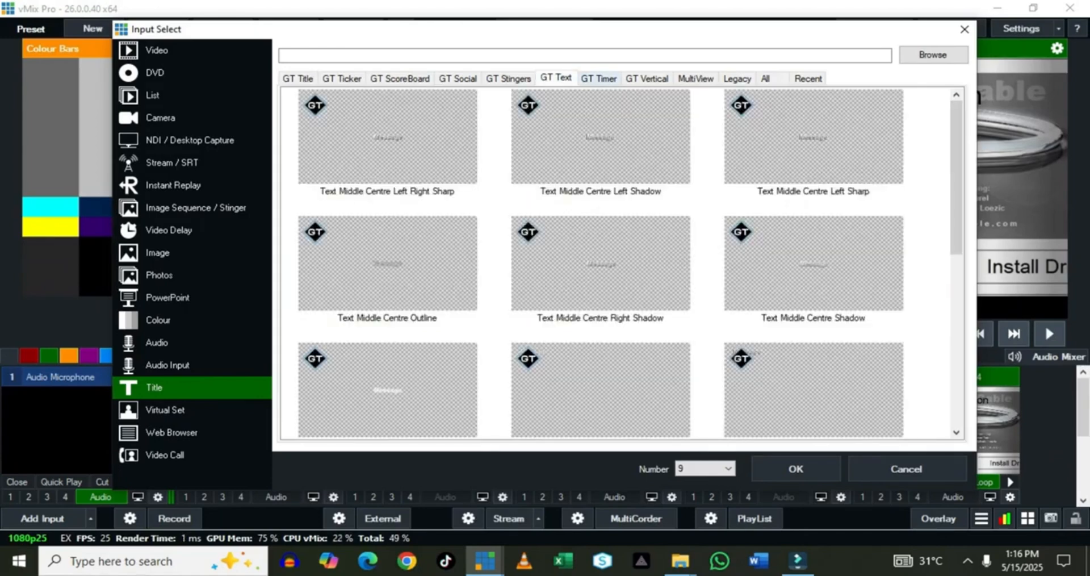
pyautogui.click(598, 78)
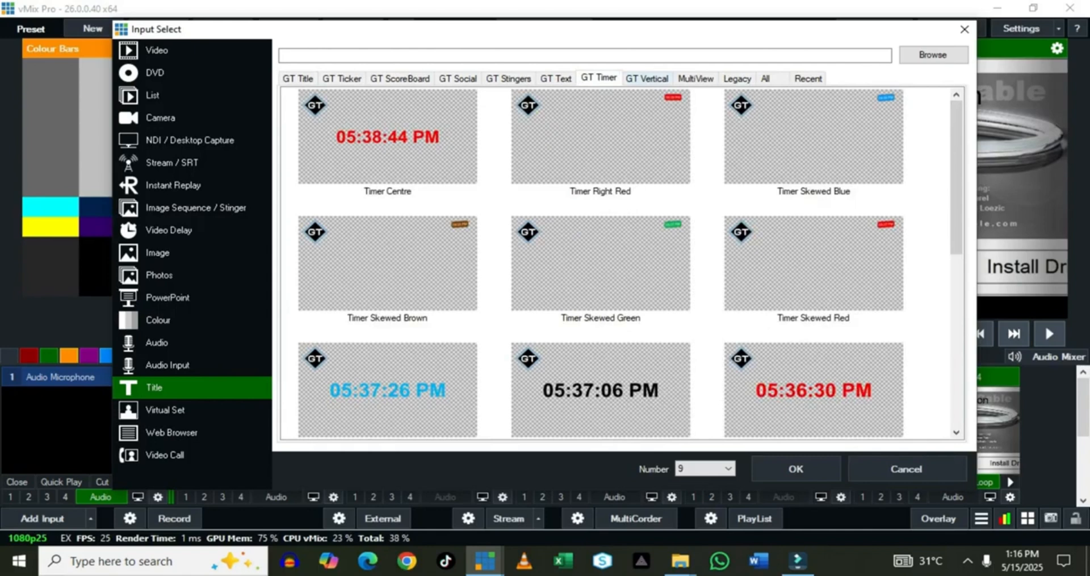
pyautogui.click(647, 79)
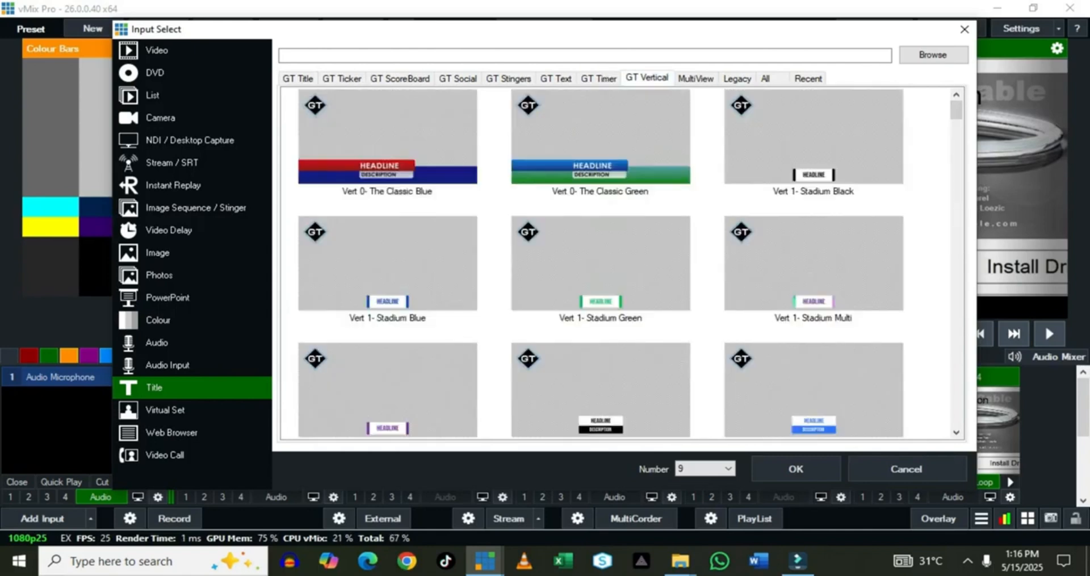
pyautogui.click(812, 136)
pyautogui.click(695, 78)
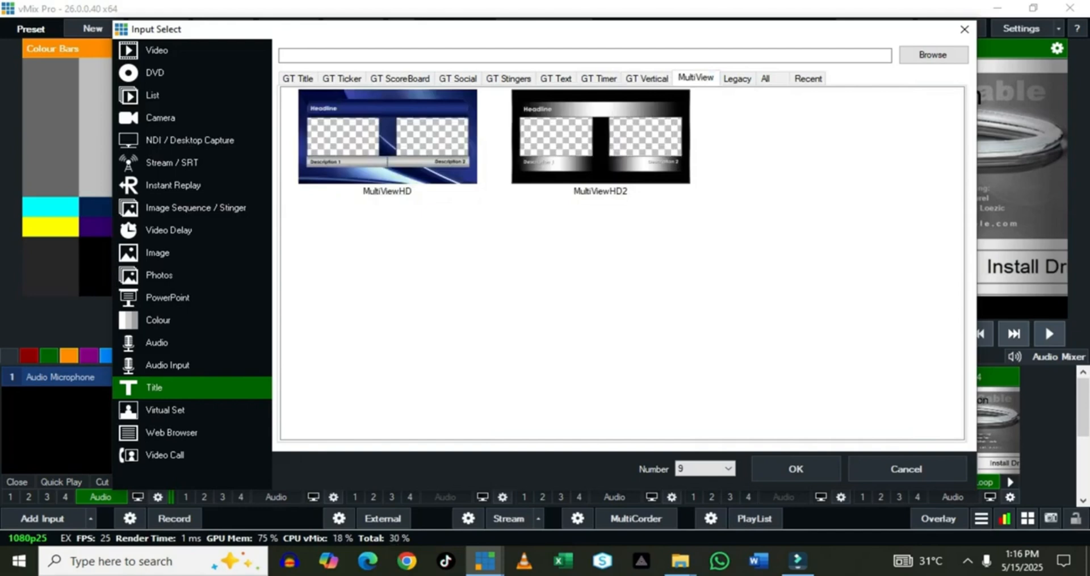
pyautogui.click(737, 78)
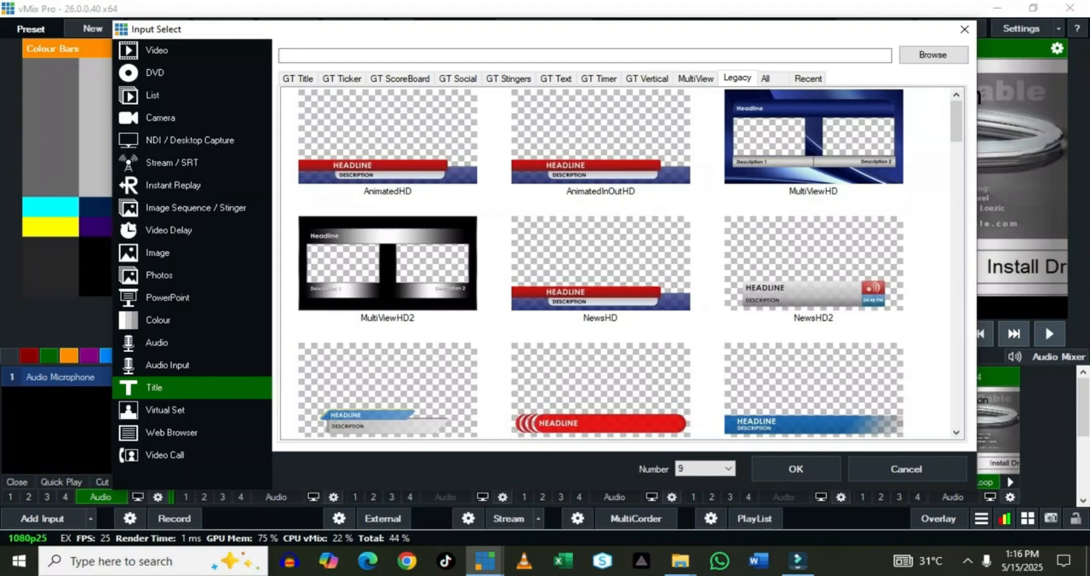
pyautogui.click(695, 78)
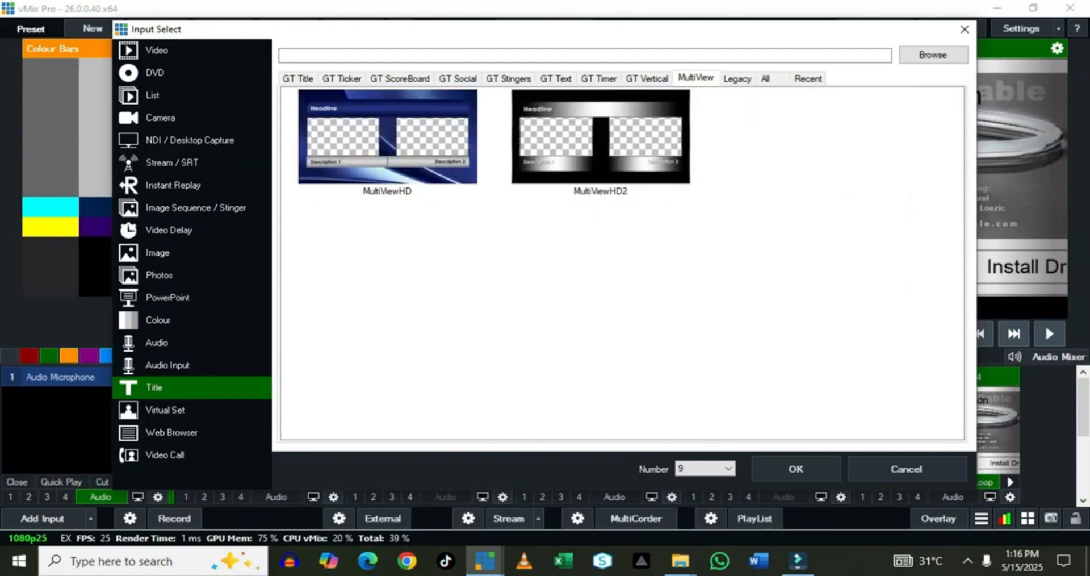
pyautogui.click(387, 136)
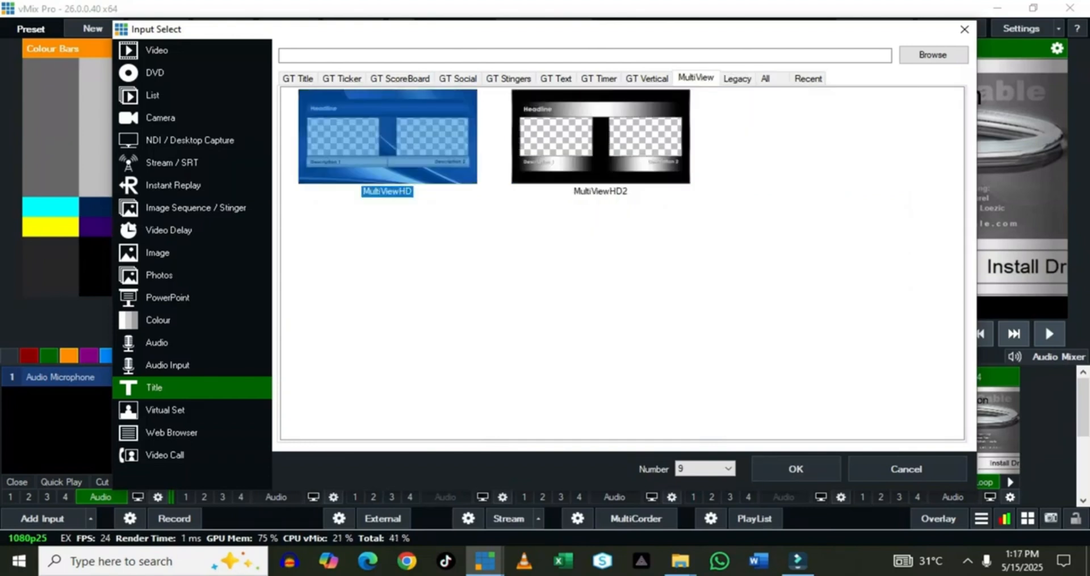
pyautogui.click(795, 469)
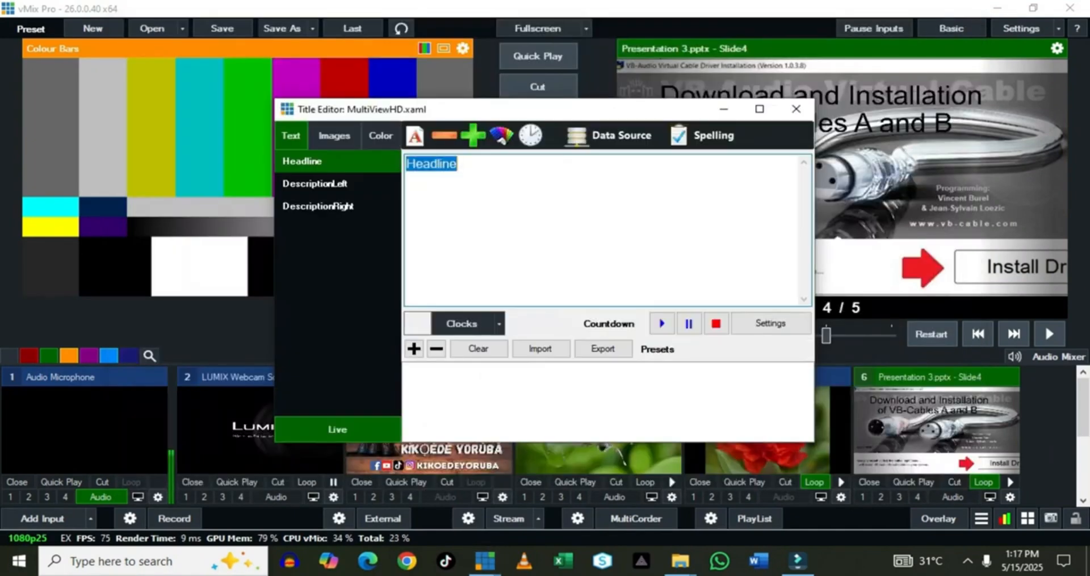
# - Replace the Headline text of the MultiViewHD title with "convention"
pyautogui.click(314, 184)
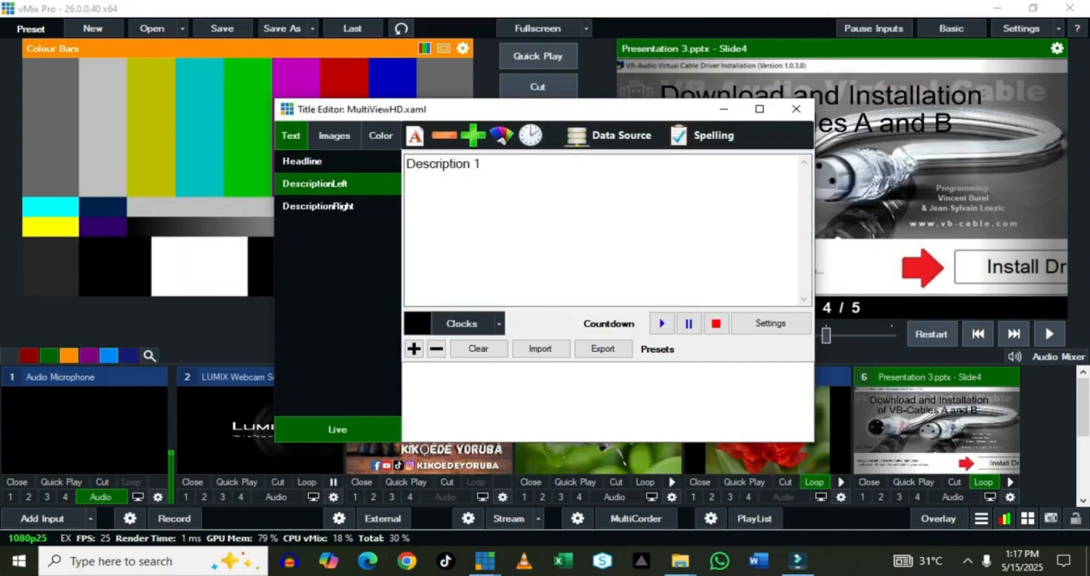
pyautogui.click(302, 161)
pyautogui.moveTo(458, 164); pyautogui.dragTo(405, 163)
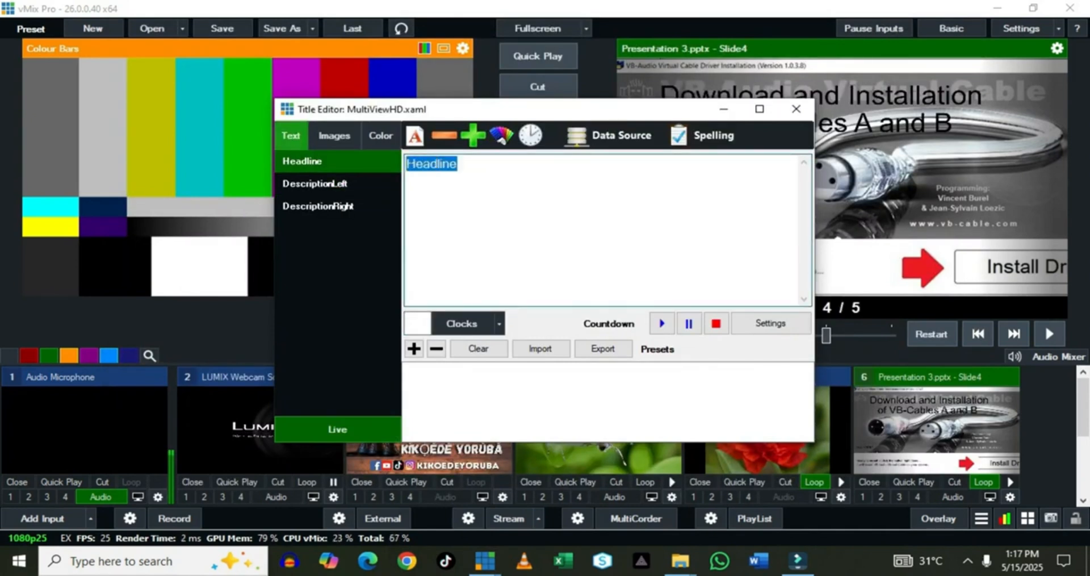
pyautogui.write('con')
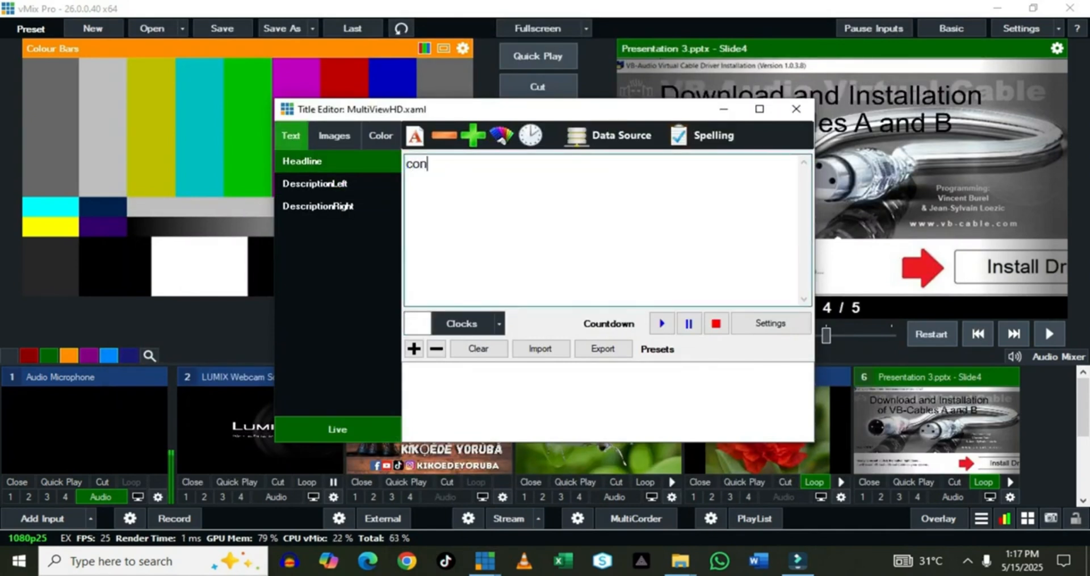
pyautogui.write('vention')
# - Set the title's DescriptionLeft text to "lagos" and its DescriptionRight text to "UK"
pyautogui.click(315, 184)
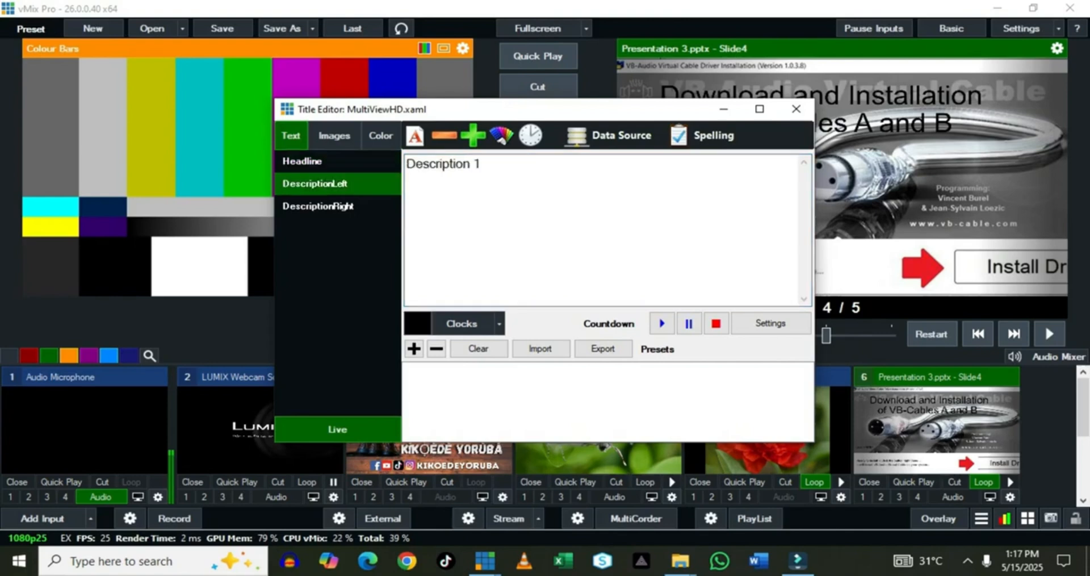
pyautogui.tripleClick(443, 164)
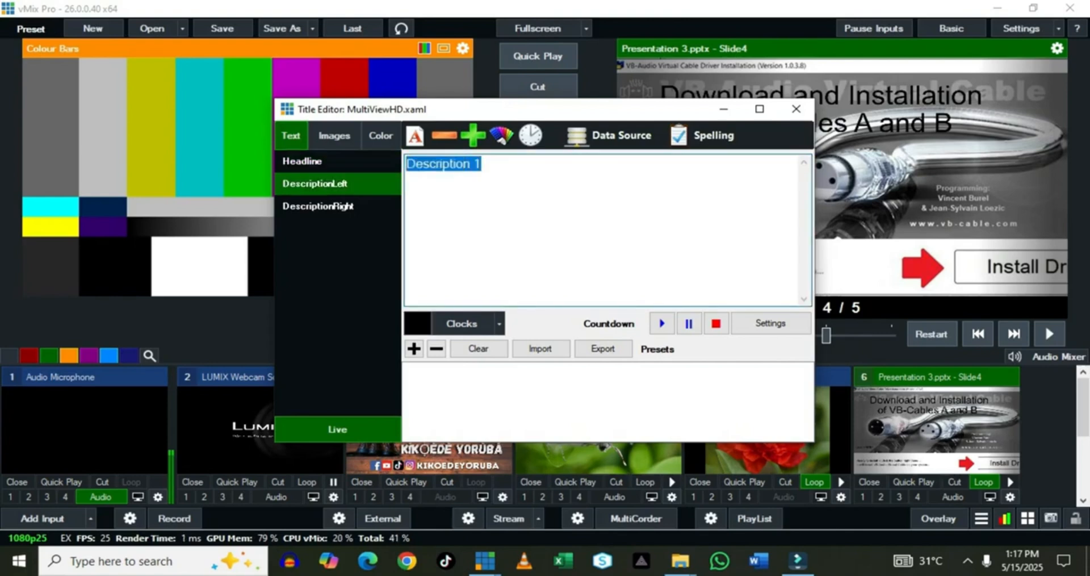
pyautogui.write('lagos')
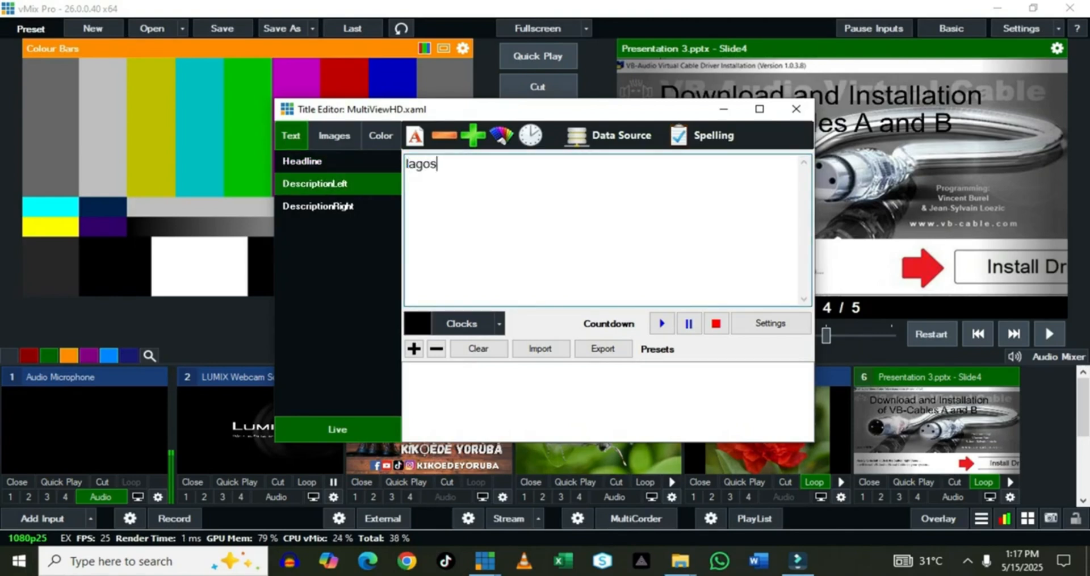
pyautogui.click(318, 206)
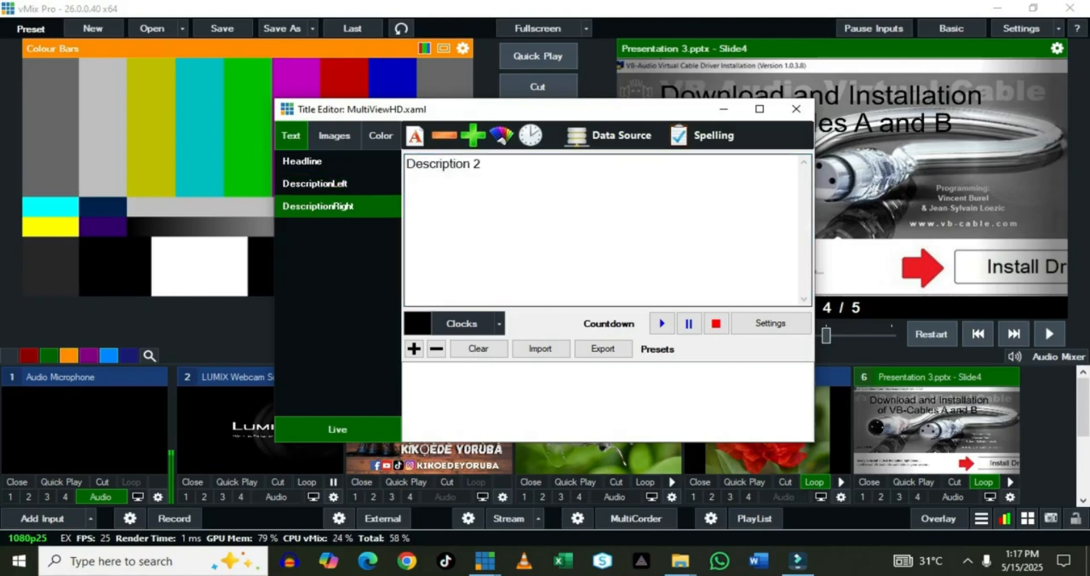
pyautogui.moveTo(482, 164); pyautogui.dragTo(363, 156)
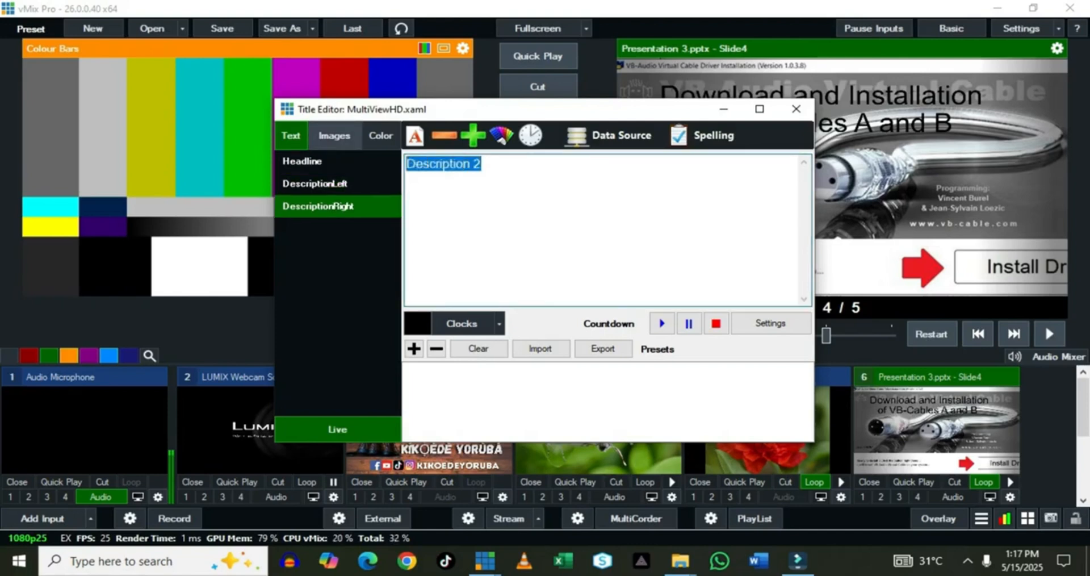
pyautogui.write('uk')
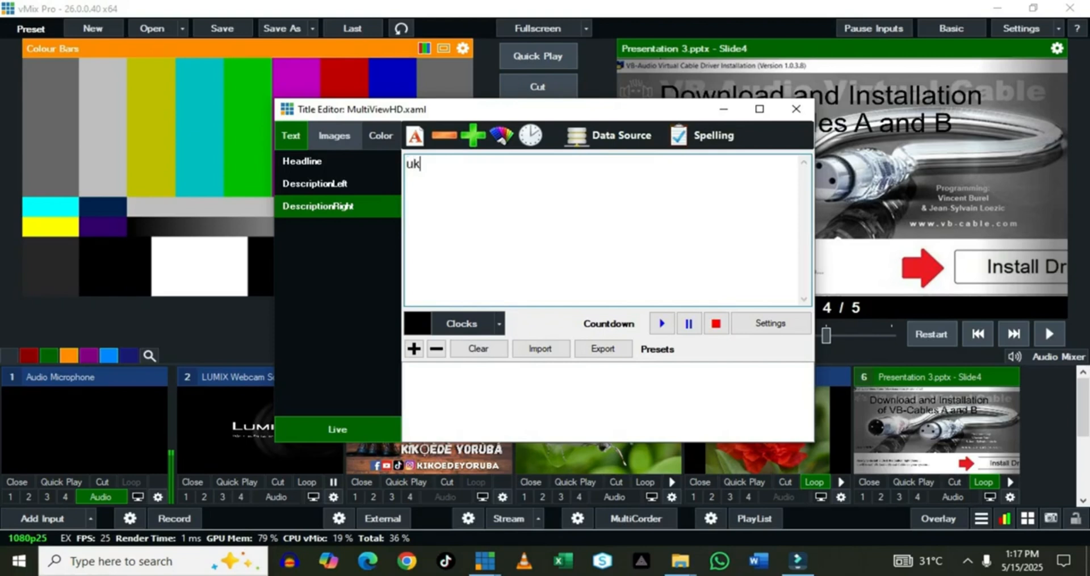
pyautogui.press('BackSpace')
pyautogui.press('BackSpace')
pyautogui.write('UK')
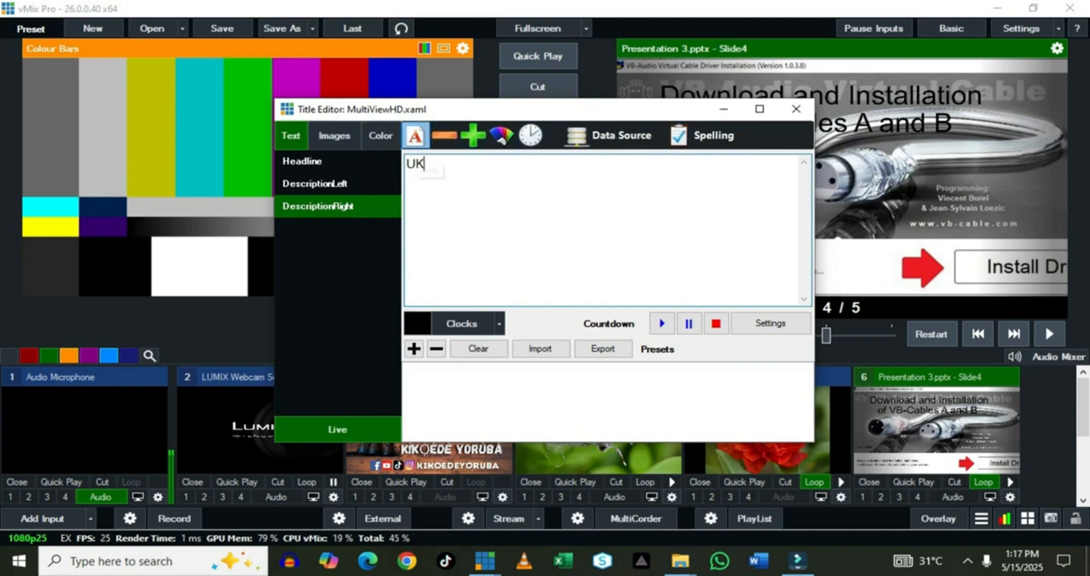
# - Change the font of the DescriptionRight text to AcmeFont and close the title editor
pyautogui.click(415, 135)
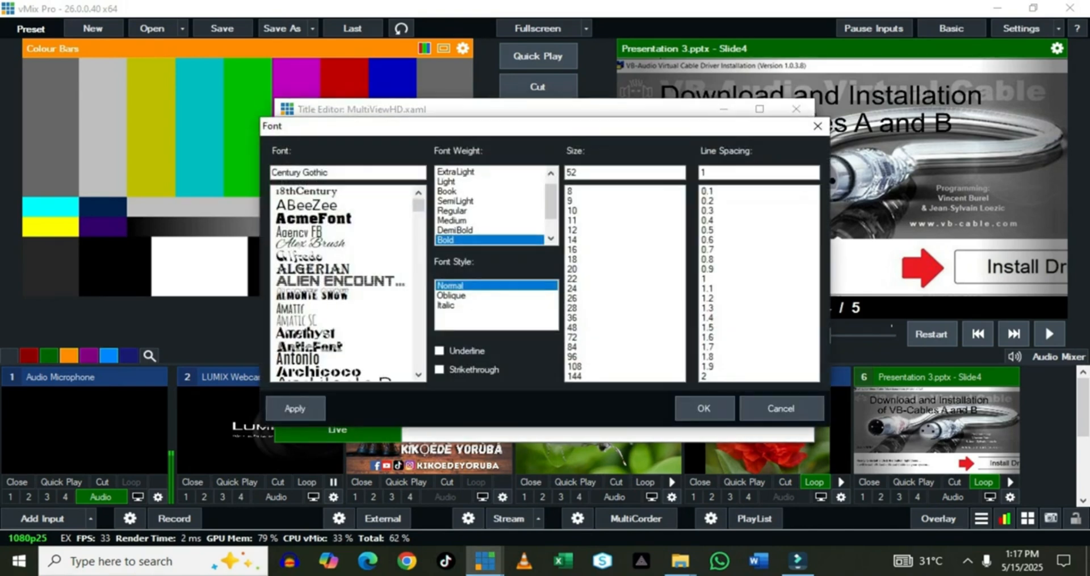
pyautogui.click(312, 218)
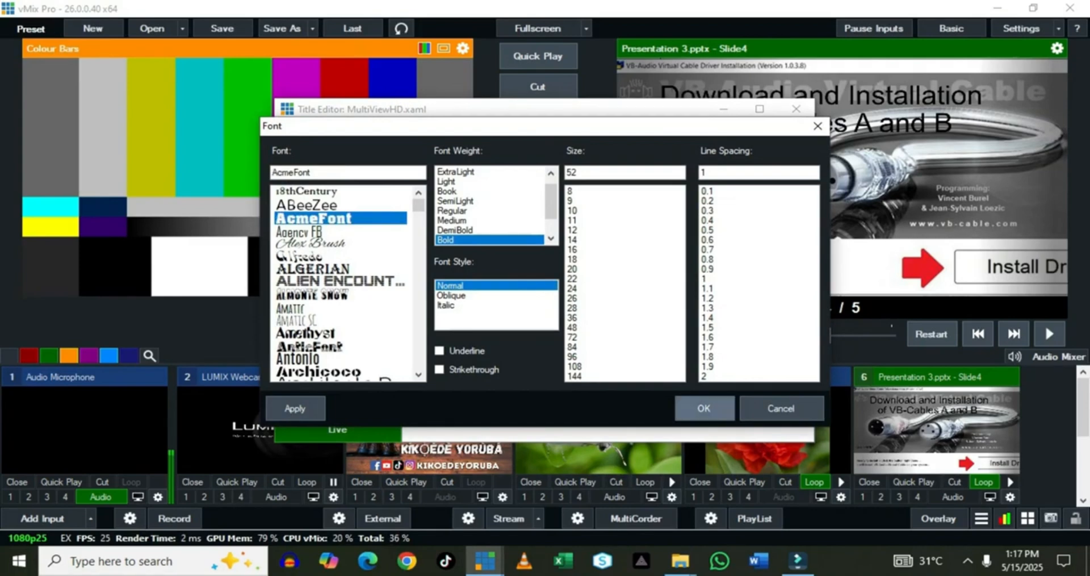
pyautogui.click(704, 408)
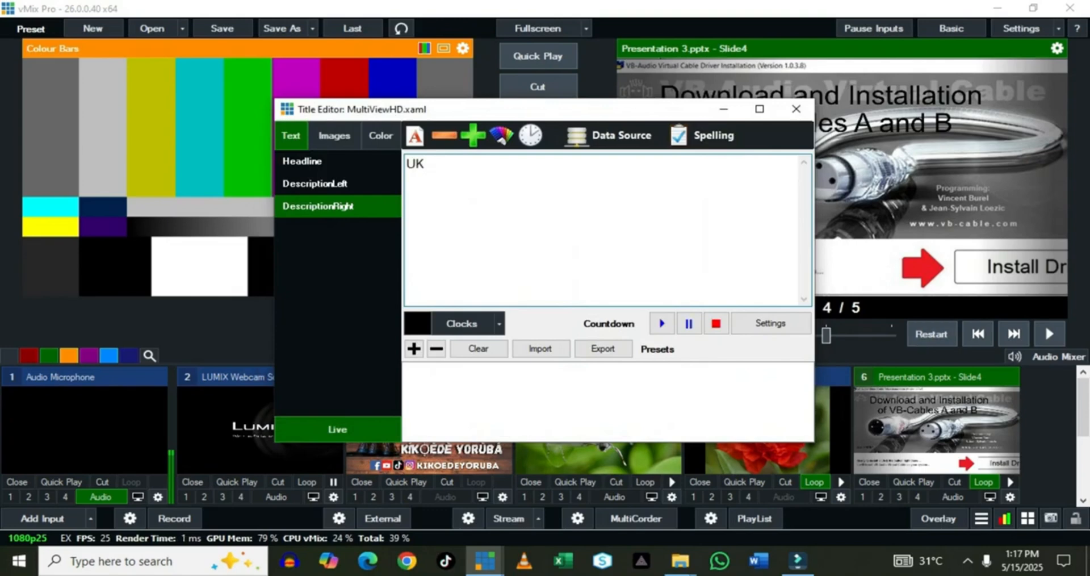
pyautogui.click(796, 108)
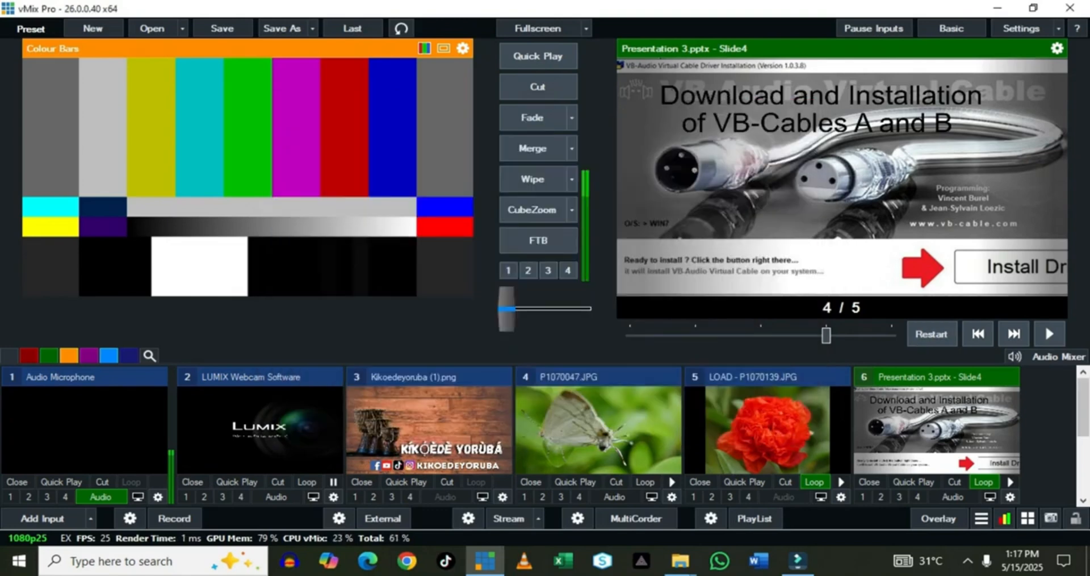
# - Send the MultiViewHD title to the preview and bring it live with the Merge transition
pyautogui.scroll(-2, 1083, 442)
pyautogui.click(429, 432)
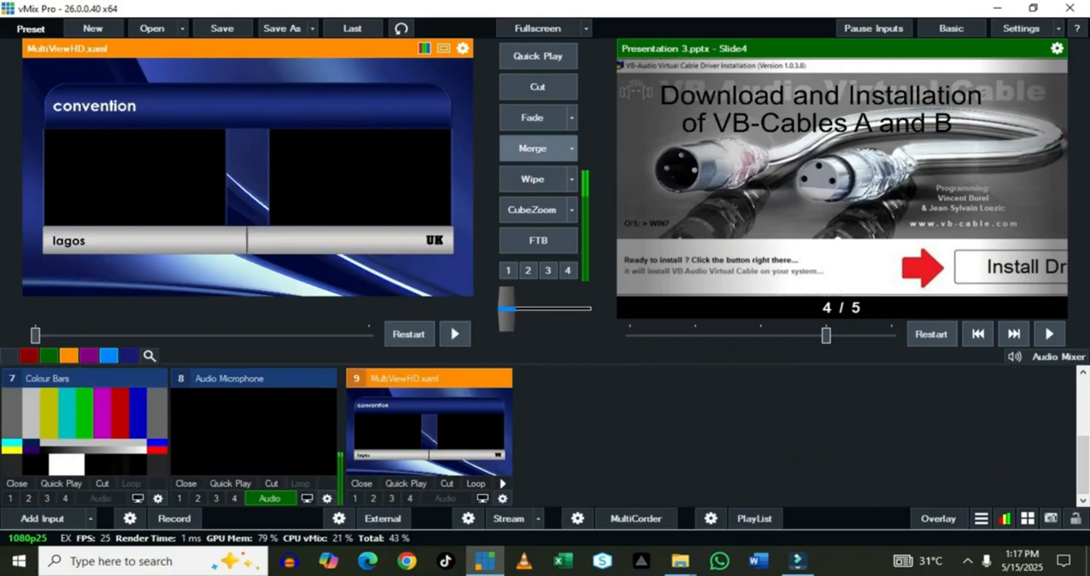
pyautogui.click(533, 149)
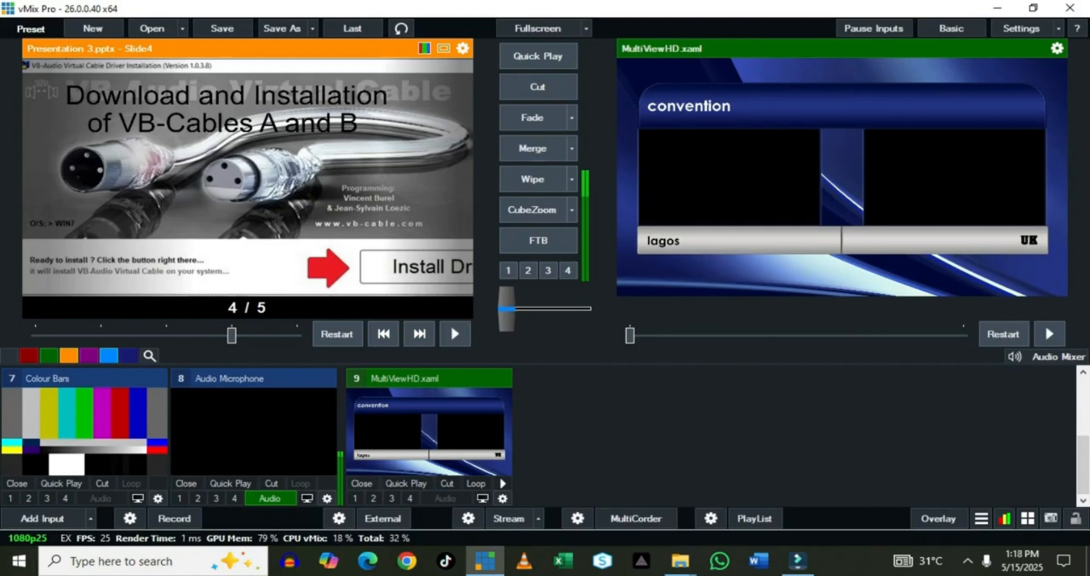
# - Assign the LUMIX Webcam Software input to layer 1 of the MultiViewHD title's multi view
pyautogui.click(502, 498)
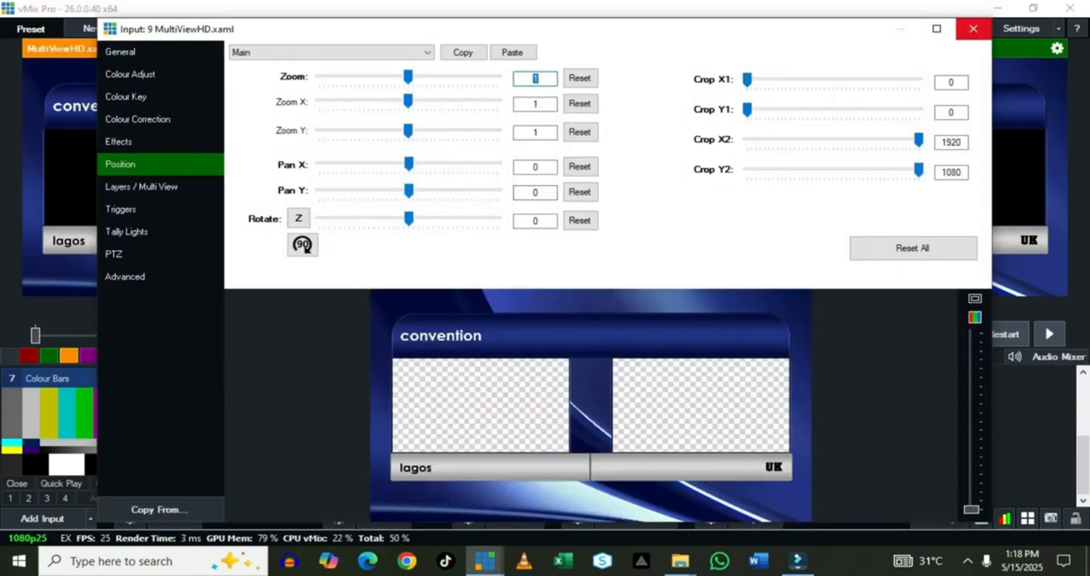
pyautogui.click(974, 28)
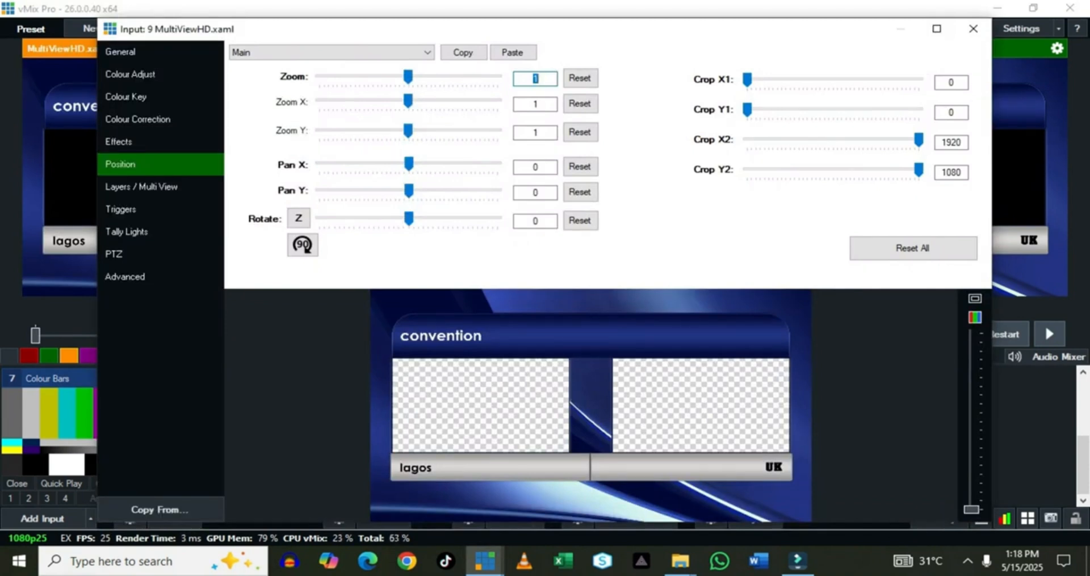
pyautogui.click(142, 186)
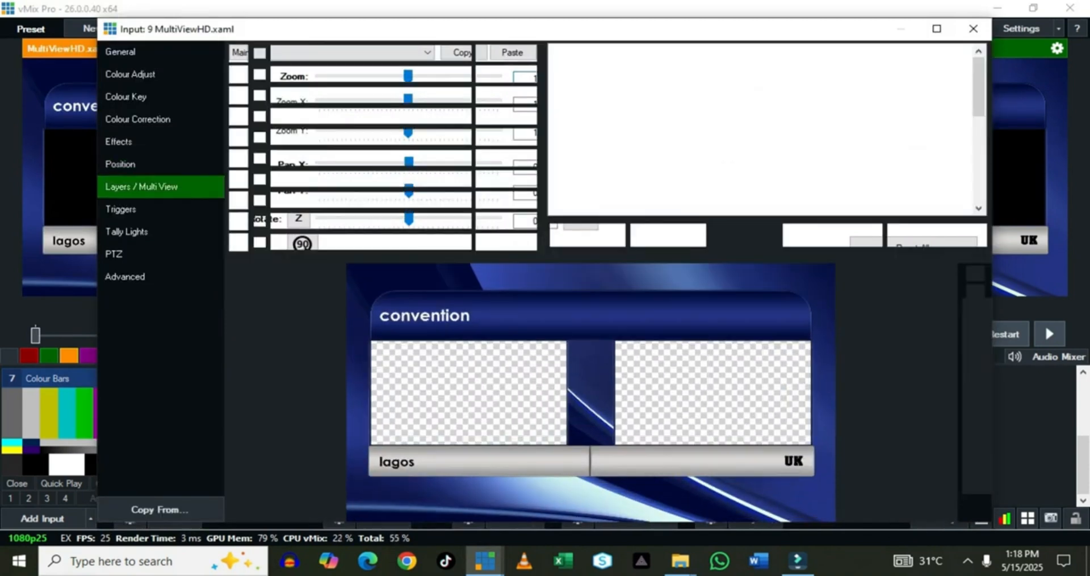
pyautogui.click(369, 53)
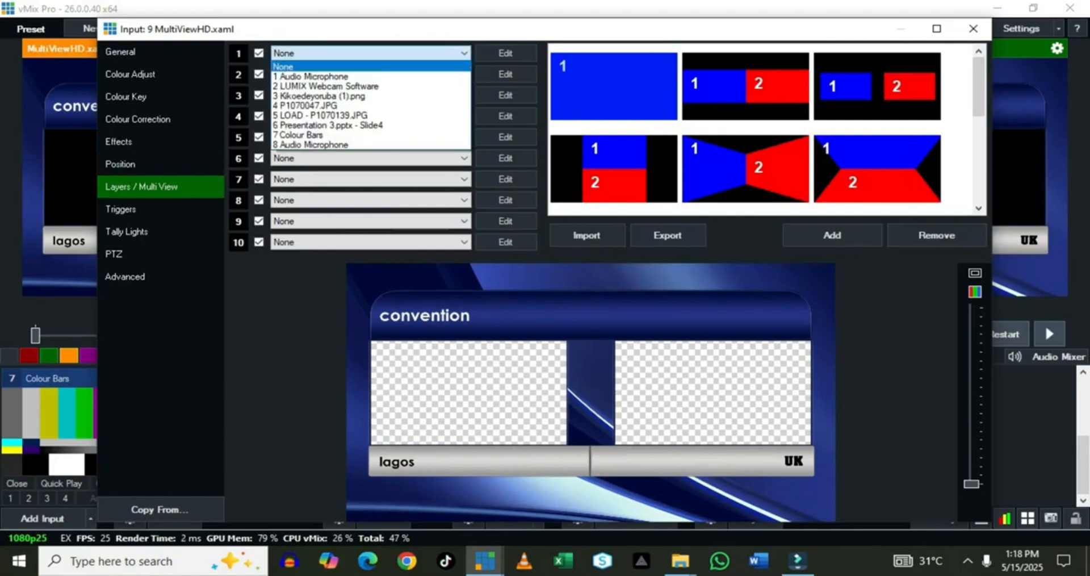
pyautogui.click(323, 86)
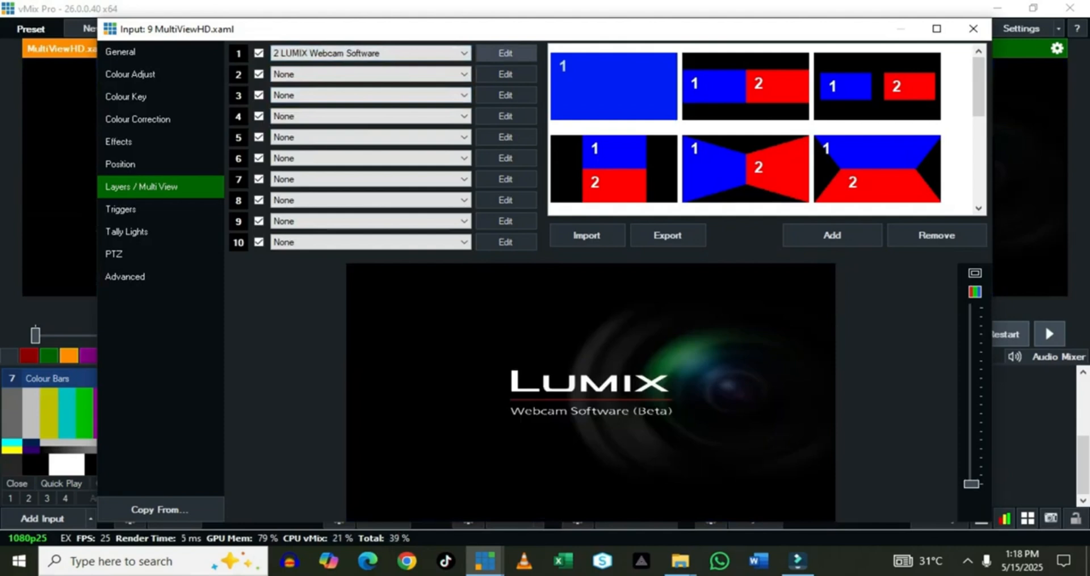
# - Scale layer 1 to a zoom of about 0.399 and fit it in the title's lagos frame at about Pan X -0.503, Pan Y 0.006
pyautogui.click(505, 53)
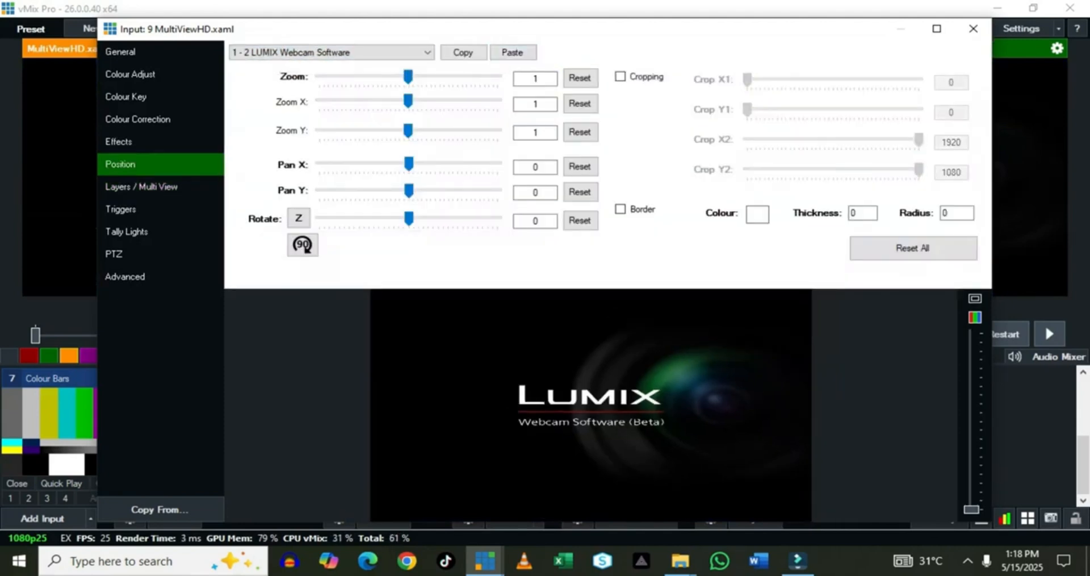
pyautogui.click(142, 186)
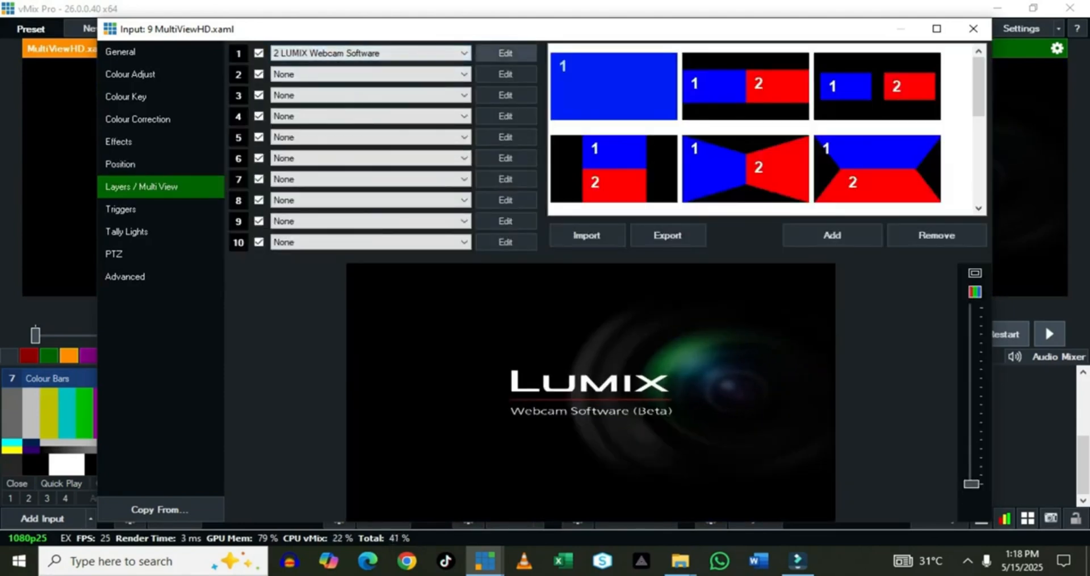
pyautogui.click(505, 53)
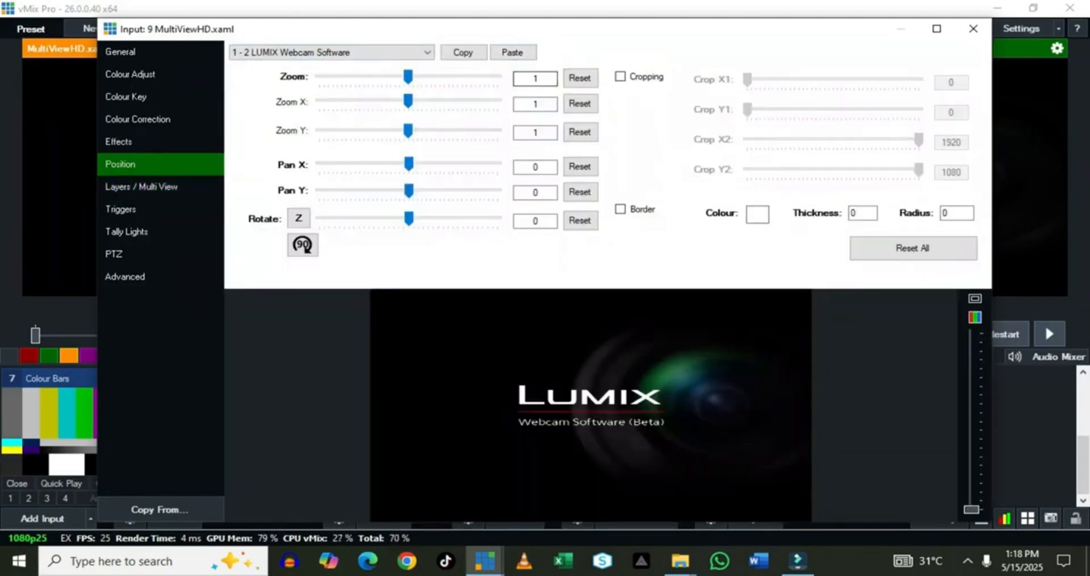
pyautogui.moveTo(408, 77); pyautogui.dragTo(357, 76)
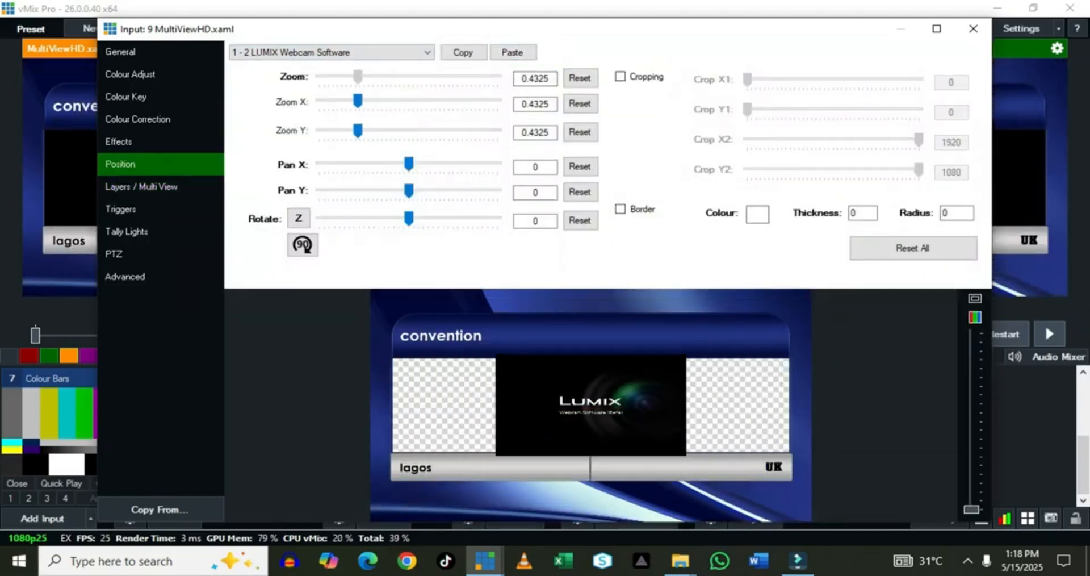
pyautogui.moveTo(591, 404); pyautogui.dragTo(479, 405)
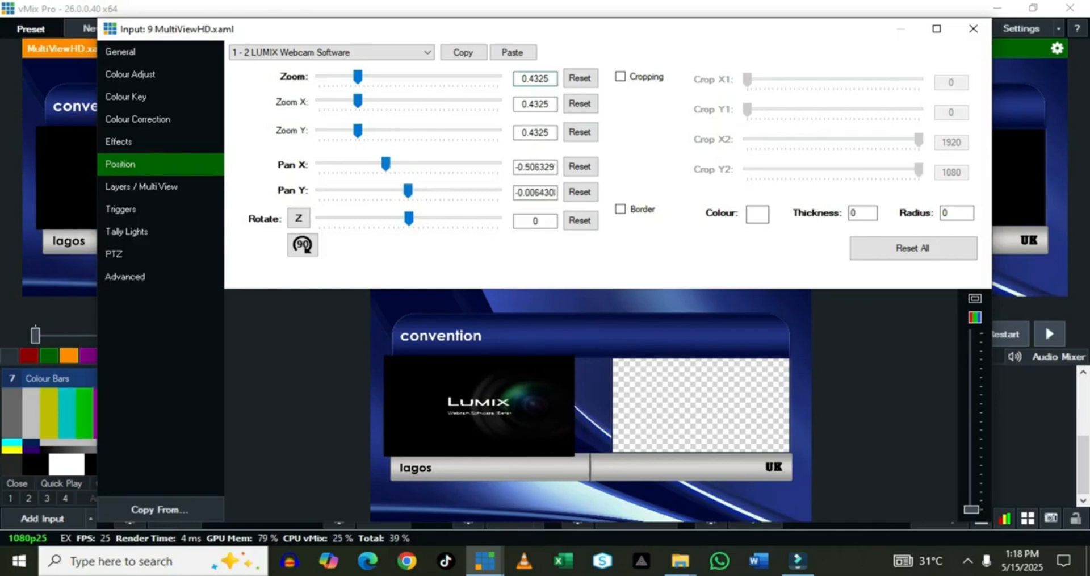
pyautogui.moveTo(357, 77); pyautogui.dragTo(355, 76)
pyautogui.moveTo(478, 405); pyautogui.dragTo(480, 404)
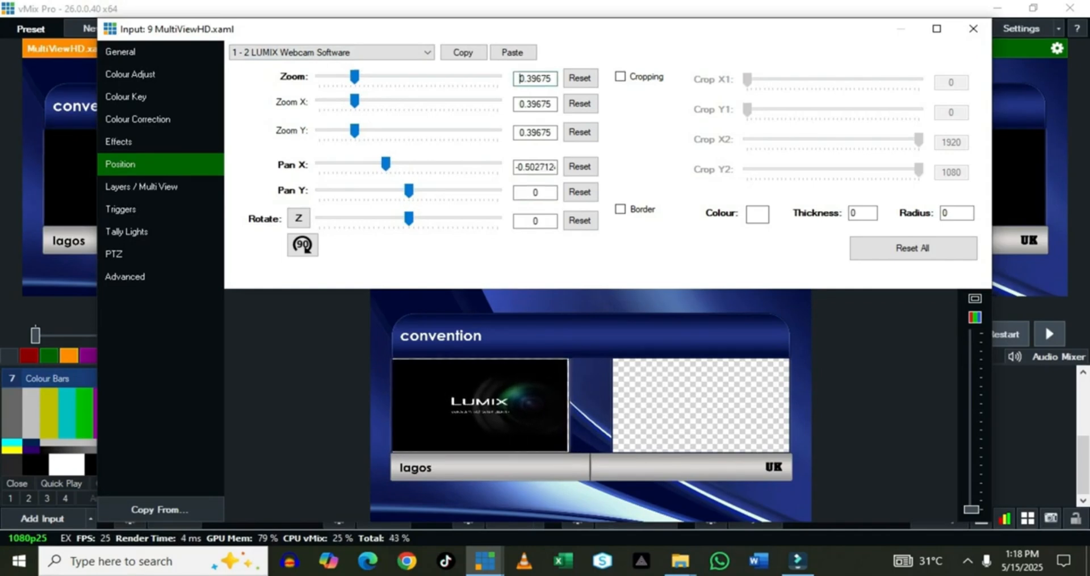
pyautogui.moveTo(354, 77); pyautogui.dragTo(355, 77)
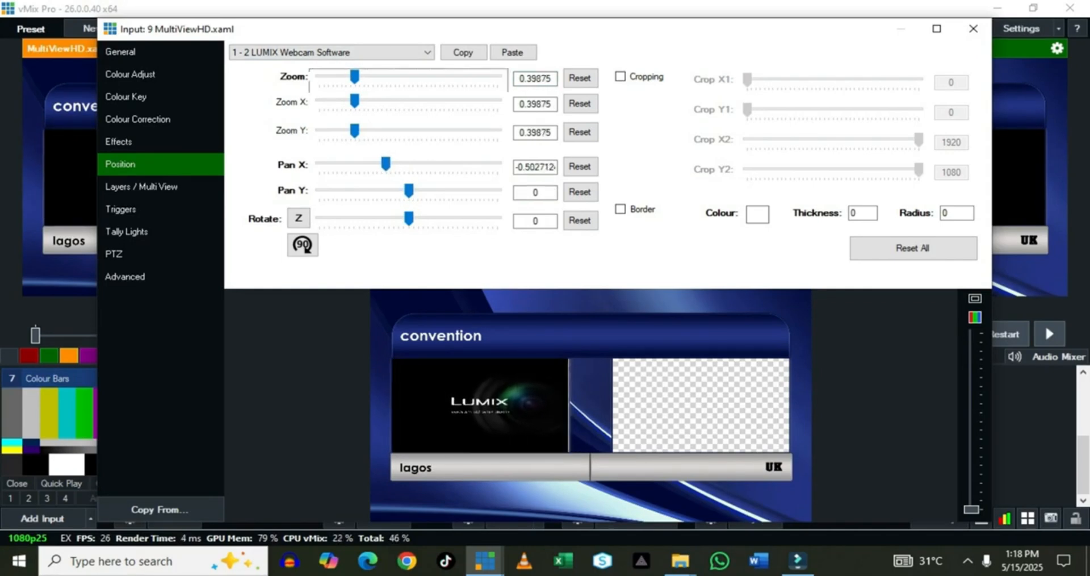
pyautogui.moveTo(480, 405); pyautogui.dragTo(480, 403)
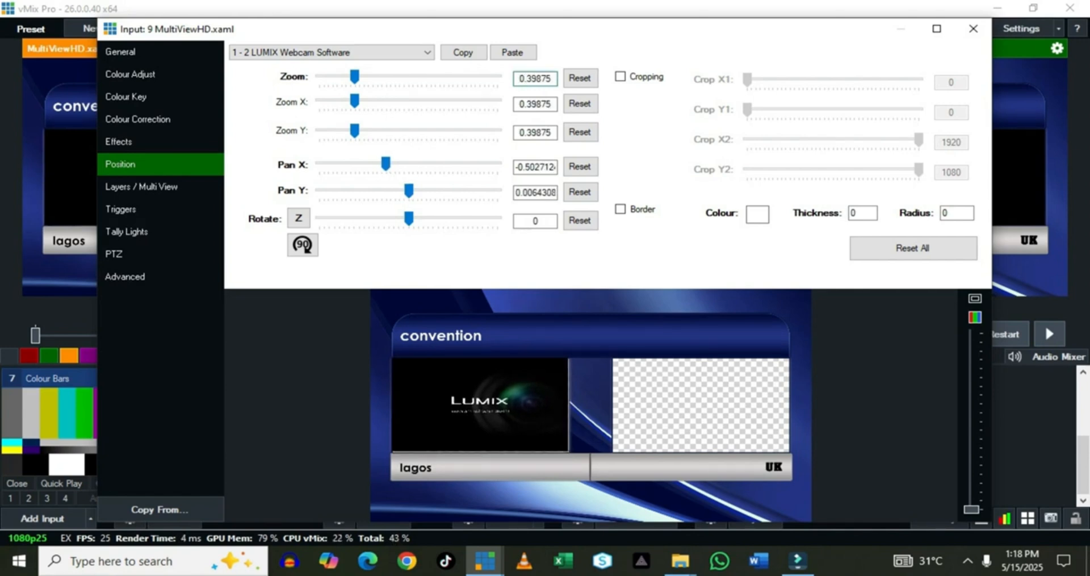
# - Assign the Kikoedeyoruba (1).png input to layer 2 of the MultiViewHD title's multi view
pyautogui.click(141, 186)
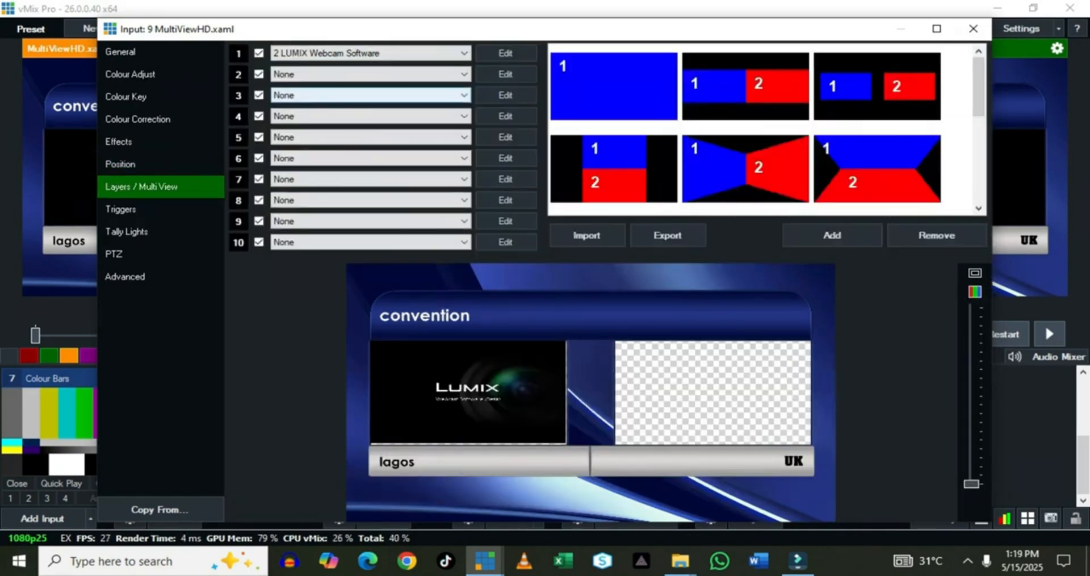
pyautogui.click(370, 73)
pyautogui.click(319, 117)
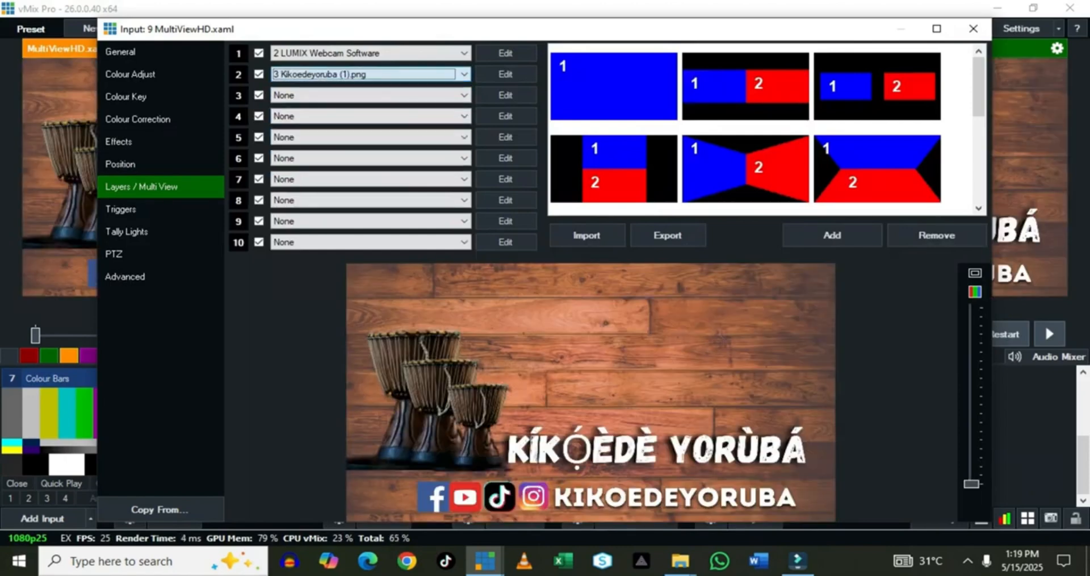
# - Scale layer 2 to zoom 0.4145, fit it in the UK frame at about Pan X 0.492, Pan Y 0.013, and close the input settings
pyautogui.click(505, 74)
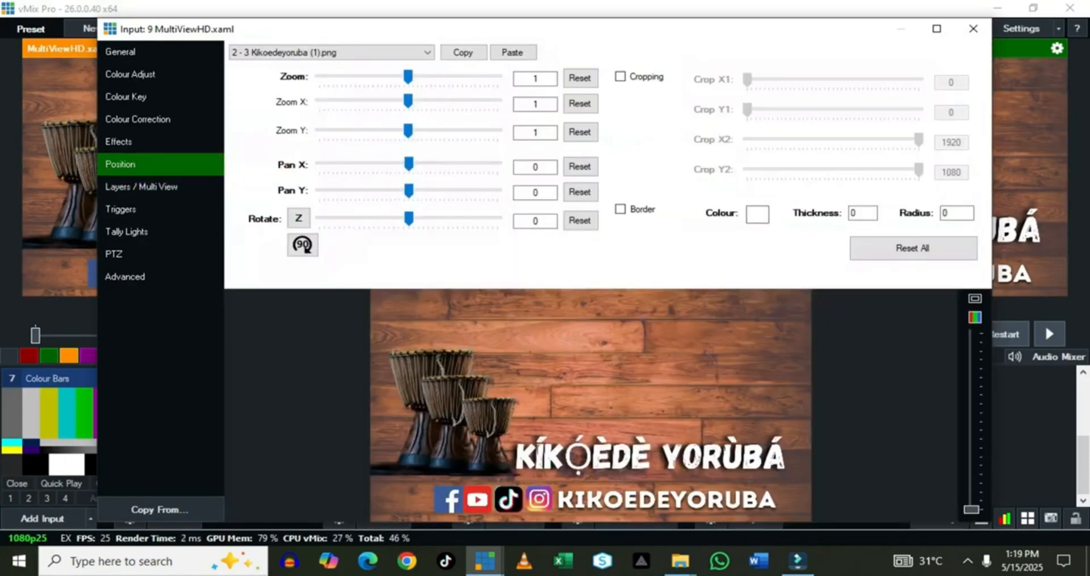
pyautogui.moveTo(408, 75); pyautogui.dragTo(352, 75)
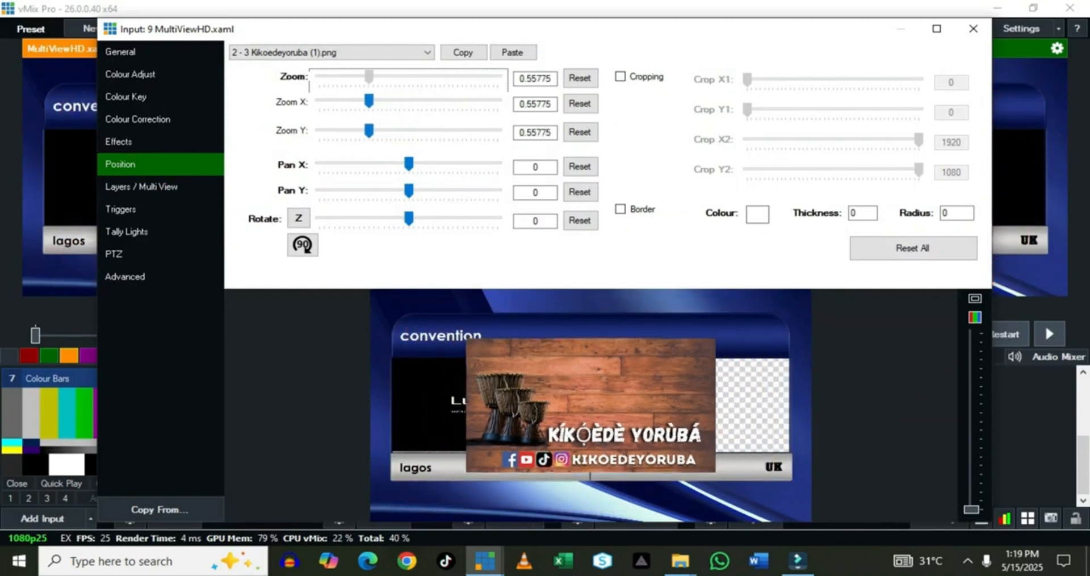
pyautogui.moveTo(591, 405); pyautogui.dragTo(695, 402)
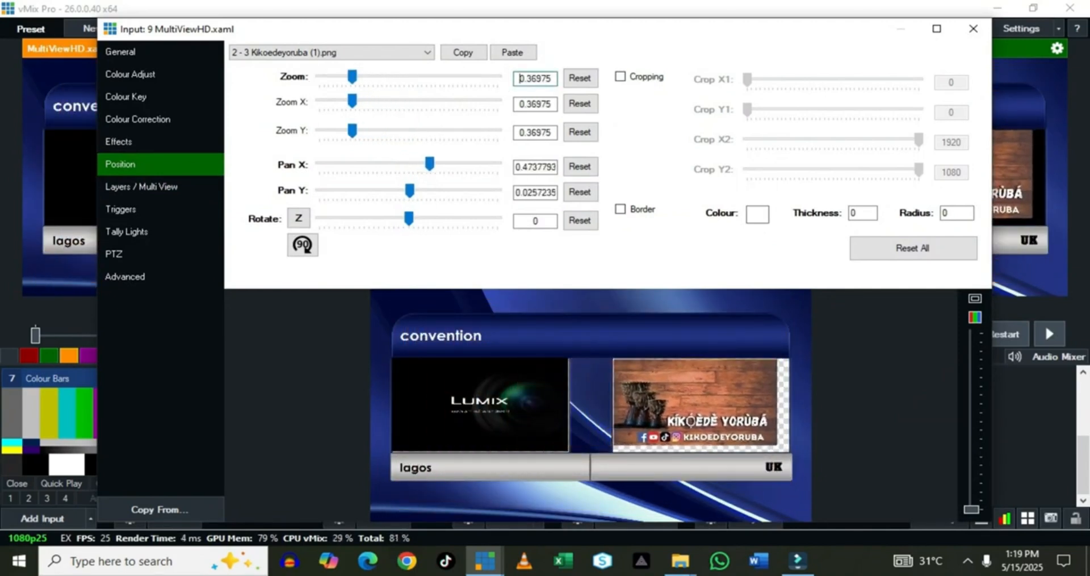
pyautogui.moveTo(352, 76); pyautogui.dragTo(356, 77)
pyautogui.click(522, 78)
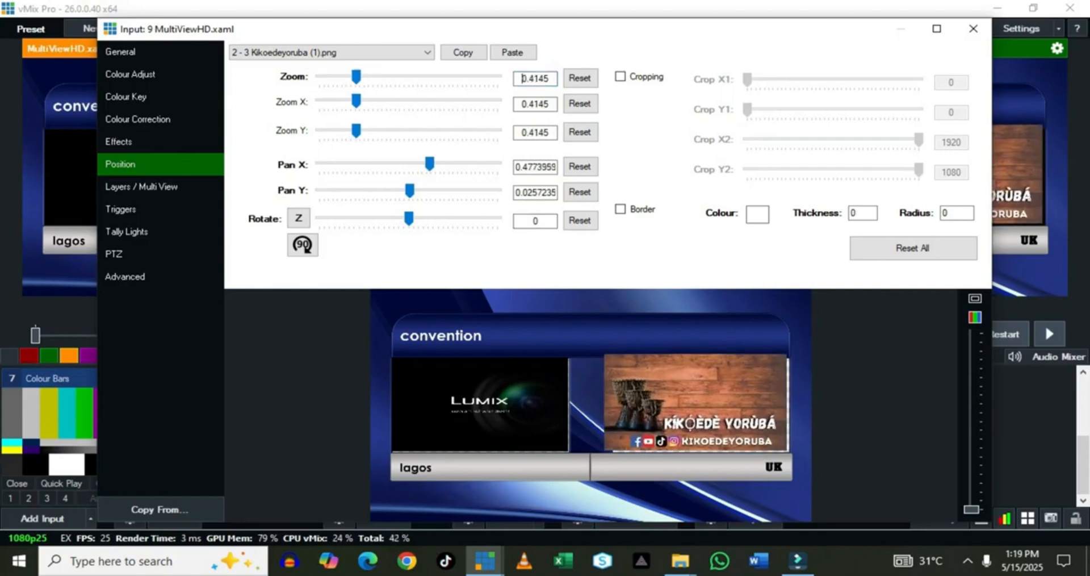
pyautogui.moveTo(694, 401); pyautogui.dragTo(695, 402)
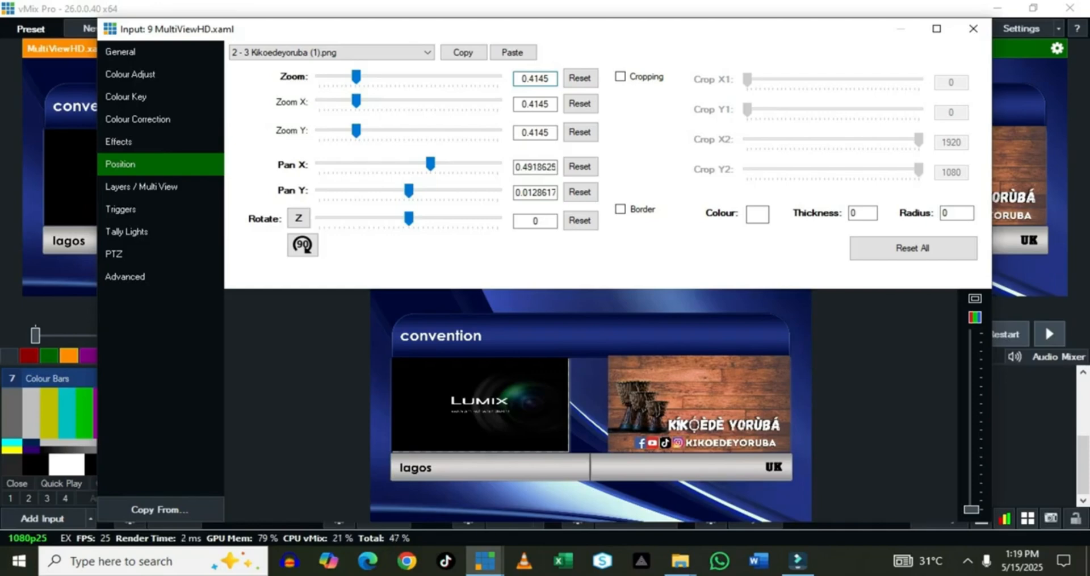
pyautogui.click(973, 29)
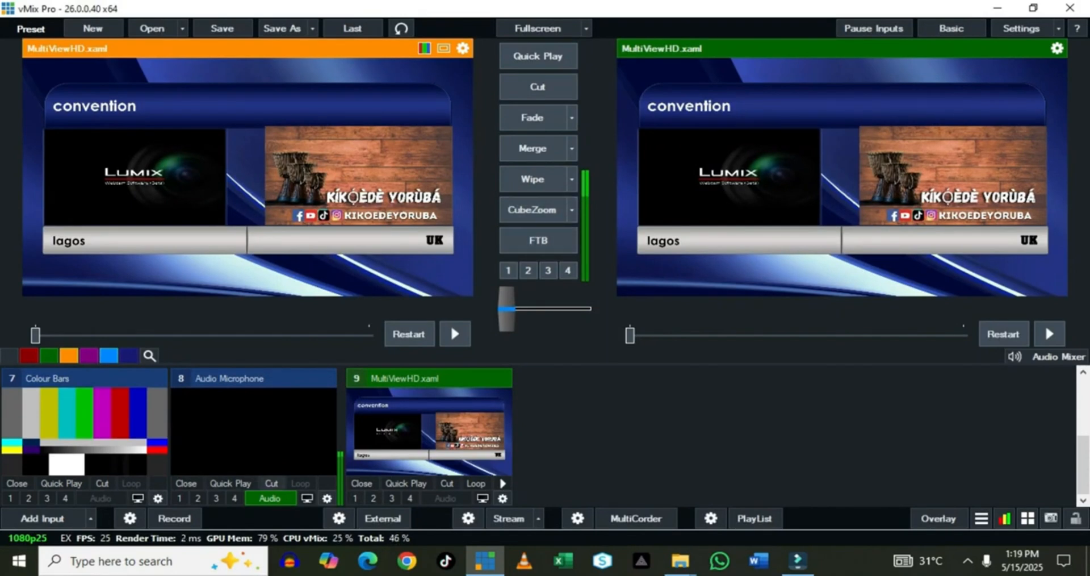
# - Bring the Kikoedeyoruba image live with Quick Play, followed by the LUMIX Webcam Software input
pyautogui.scroll(1, 317, 485)
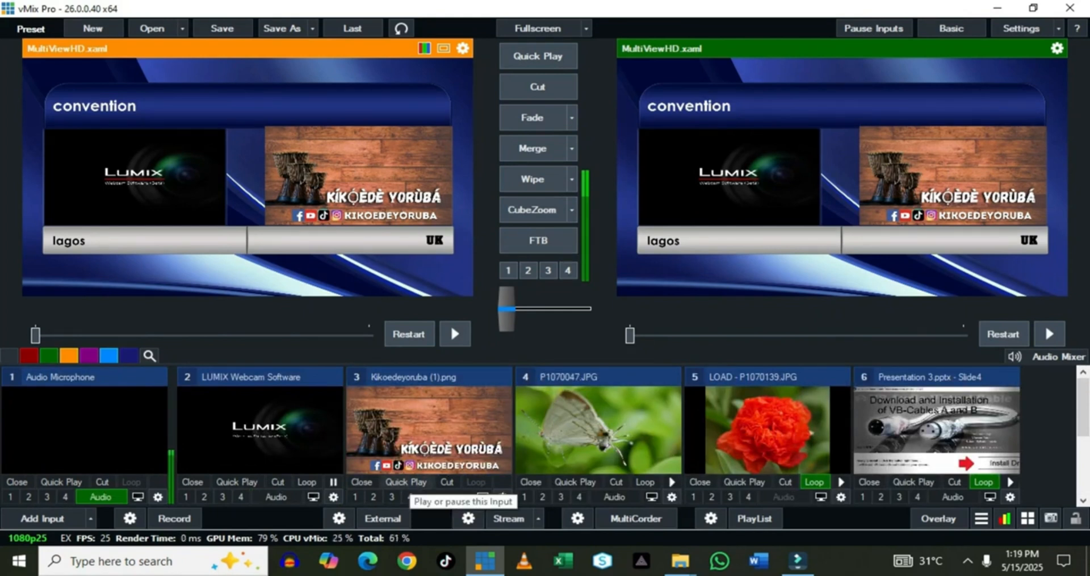
pyautogui.click(406, 481)
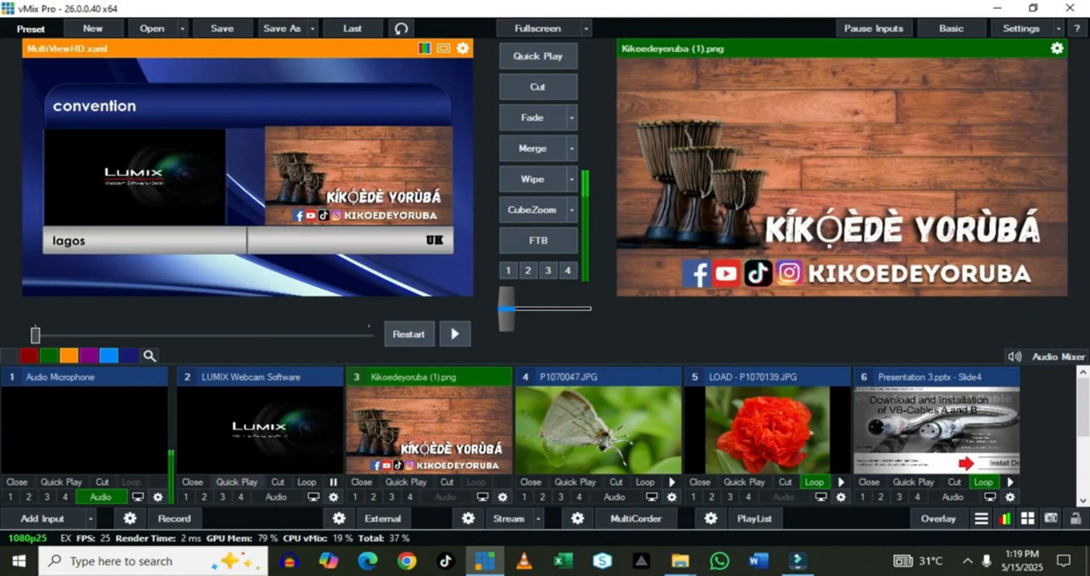
pyautogui.click(232, 482)
# - Collapse inputs 4 to 7 in the input list and bring the MultiViewHD title live with Quick Play
pyautogui.click(525, 376)
pyautogui.click(549, 377)
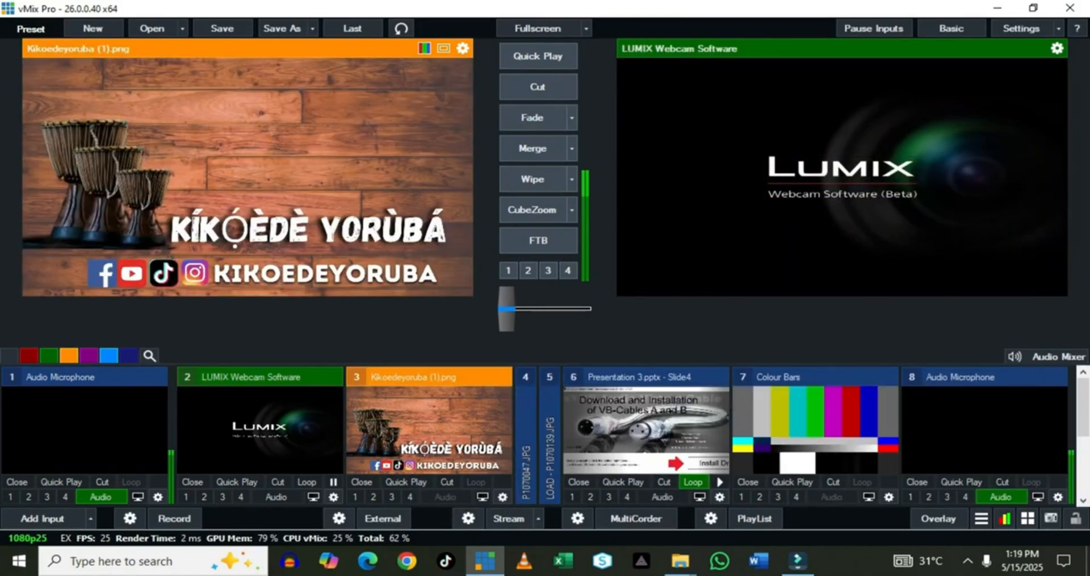
pyautogui.click(573, 376)
pyautogui.click(597, 376)
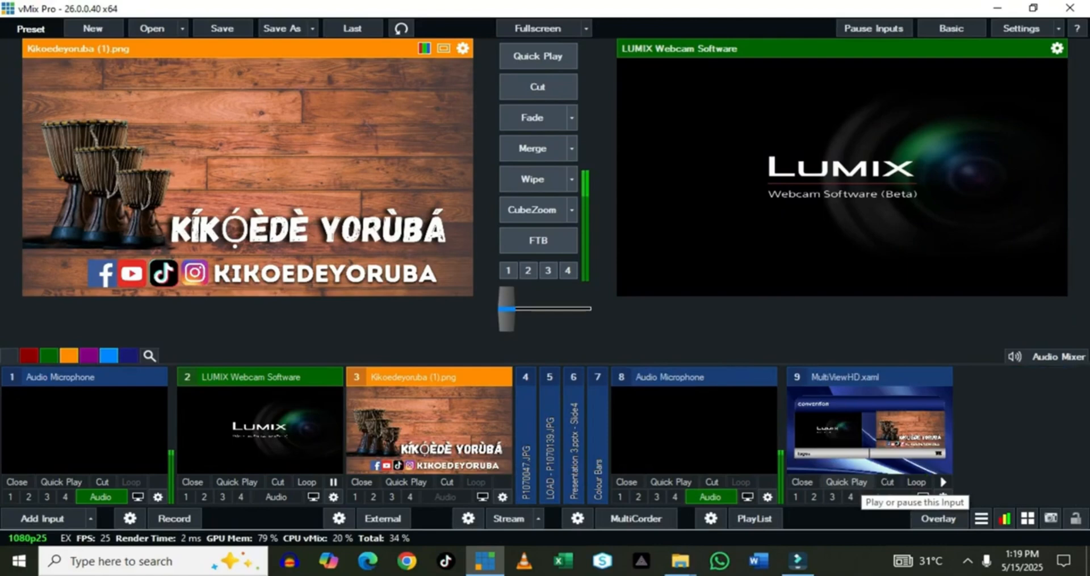
pyautogui.click(846, 482)
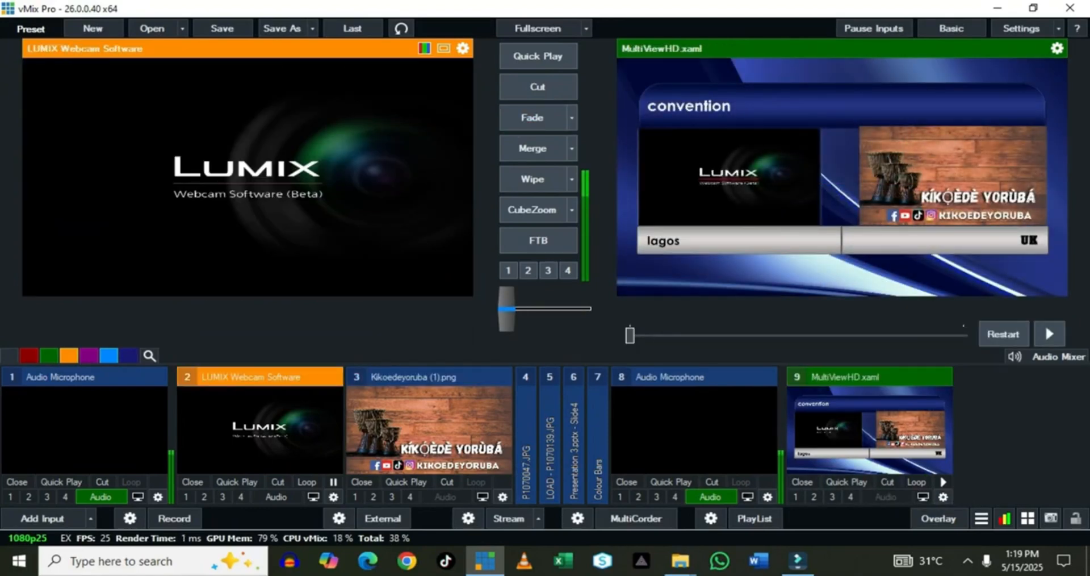
# - Add the Vert 1- Stadium Black title from the GT Vertical templates as a new input
pyautogui.click(42, 517)
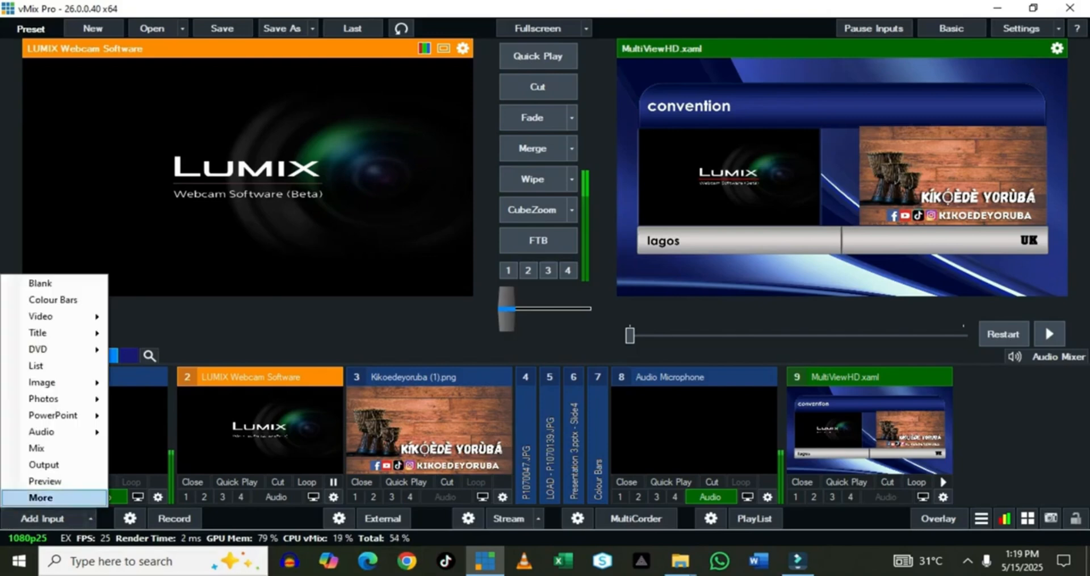
pyautogui.click(40, 496)
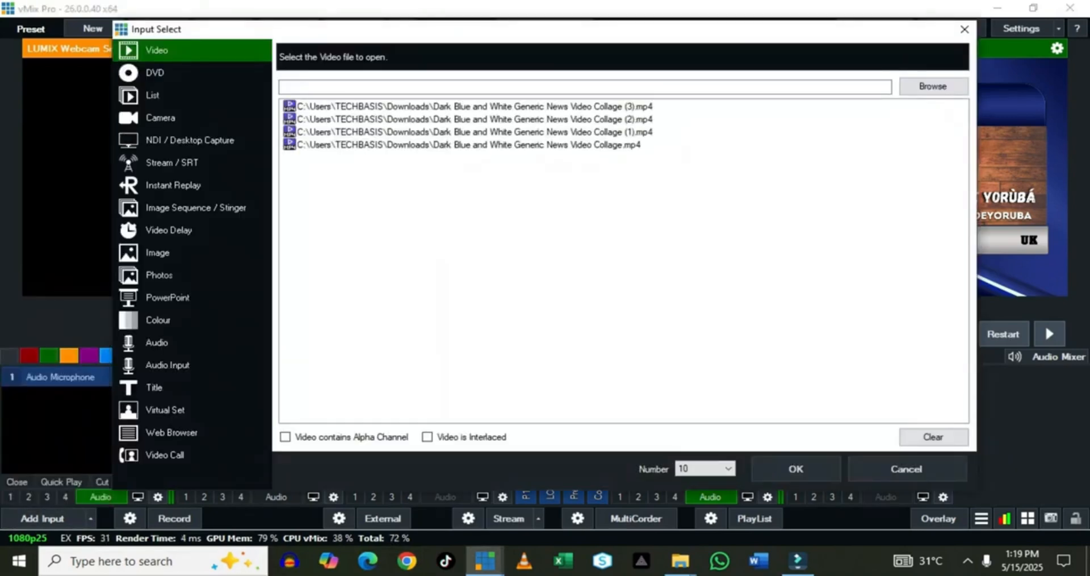
pyautogui.click(153, 388)
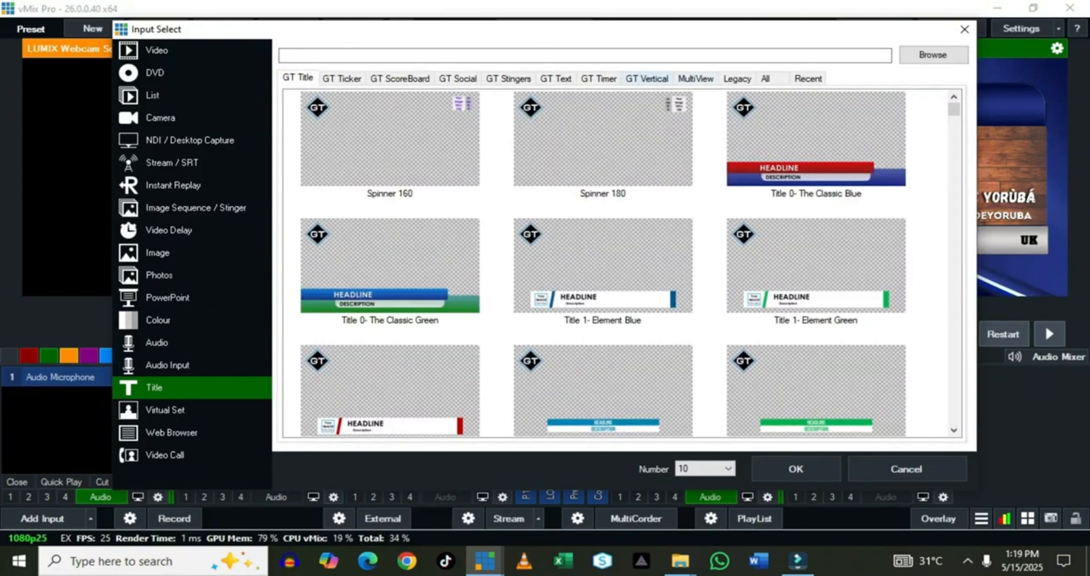
pyautogui.click(646, 78)
pyautogui.click(813, 137)
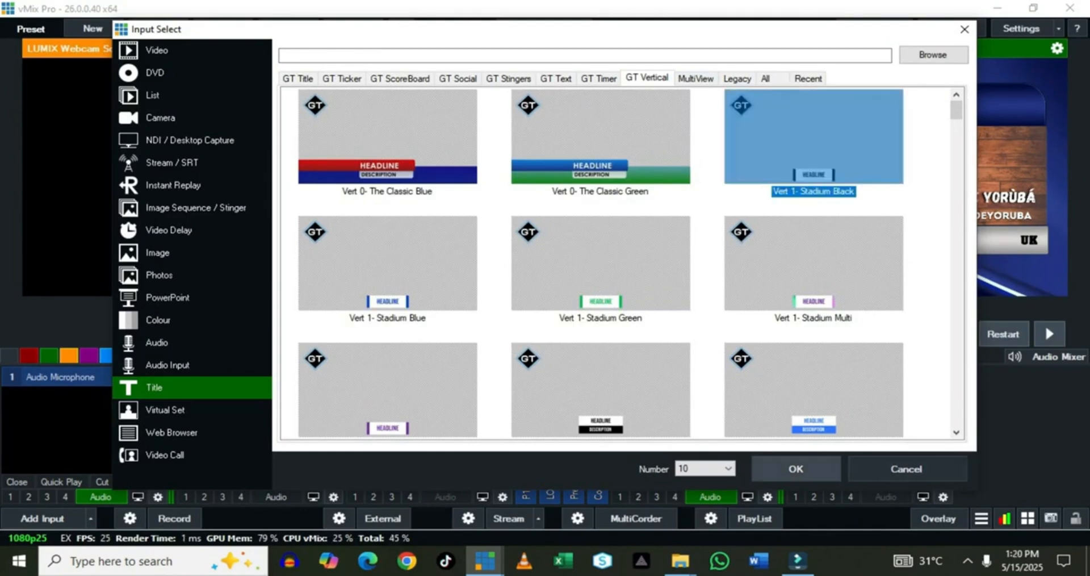
pyautogui.click(796, 468)
pyautogui.doubleClick(813, 136)
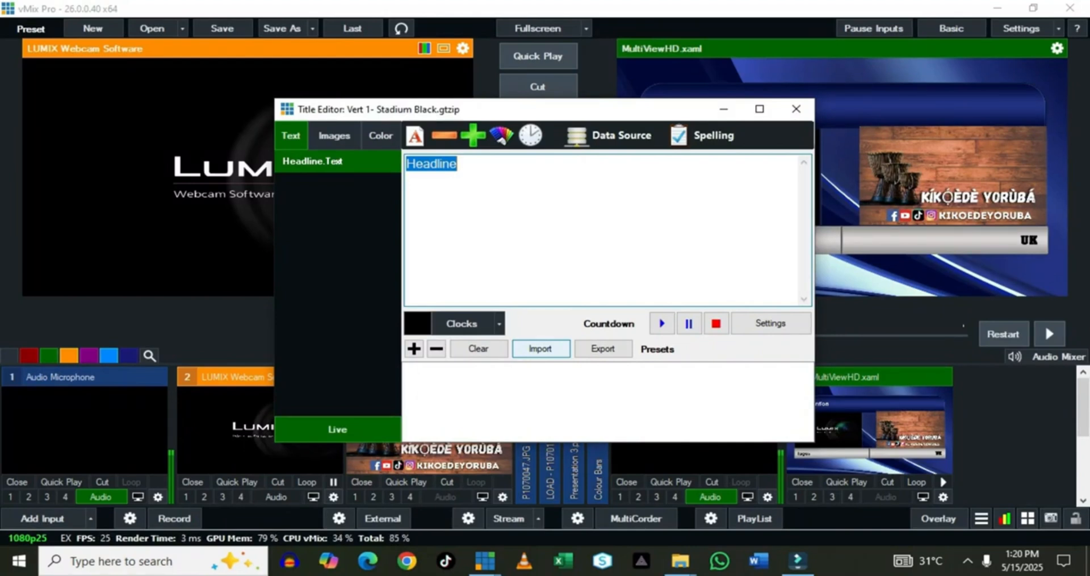
# - Replace the new title's Headline text with the person's name in capitals and send the title to the preview
pyautogui.write('OLUWATOBI')
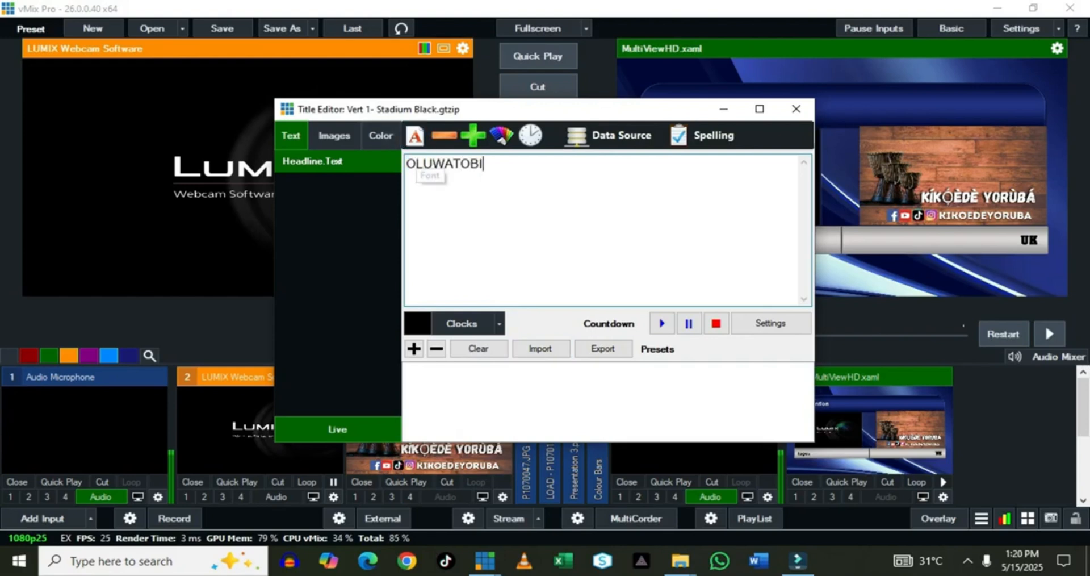
pyautogui.moveTo(1083, 407); pyautogui.dragTo(1083, 465)
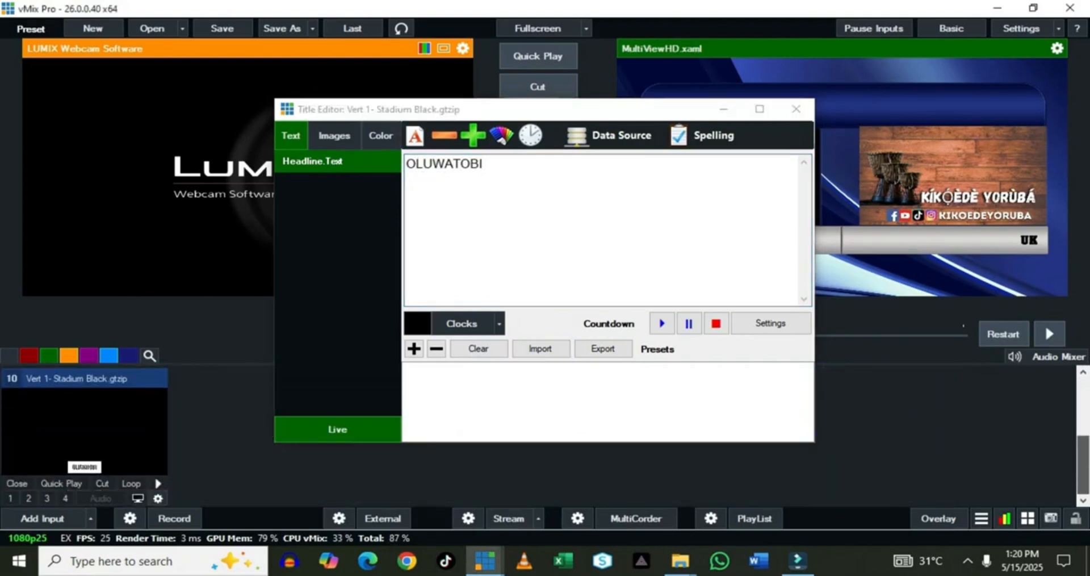
pyautogui.click(84, 429)
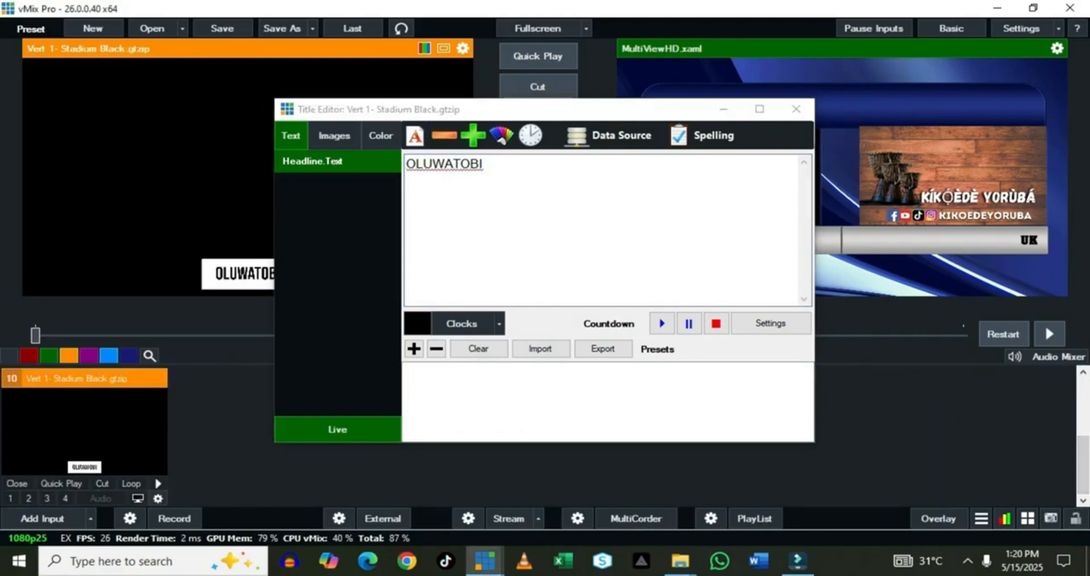
# - Change the Headline text's font to Antonio UltraCondensed and close the title editor
pyautogui.moveTo(440, 112); pyautogui.dragTo(602, 131)
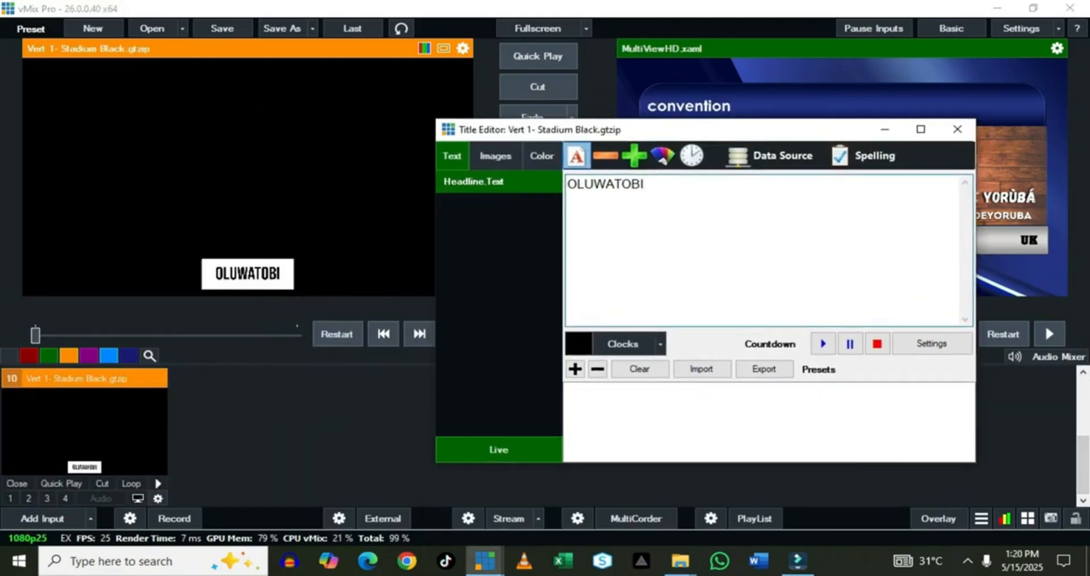
pyautogui.click(575, 155)
pyautogui.click(313, 218)
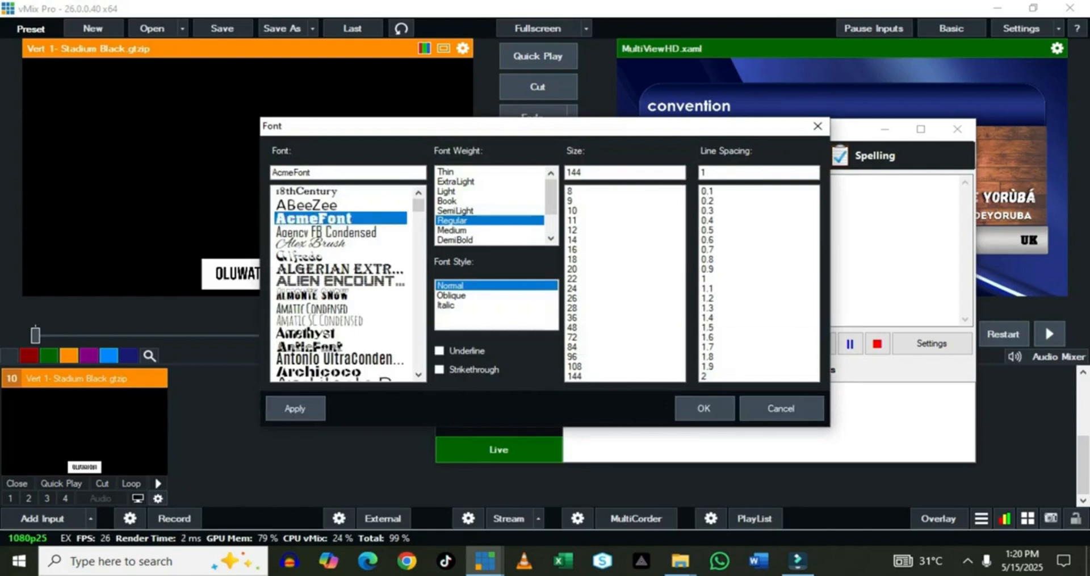
pyautogui.moveTo(465, 125); pyautogui.dragTo(584, 85)
pyautogui.click(458, 319)
pyautogui.click(822, 368)
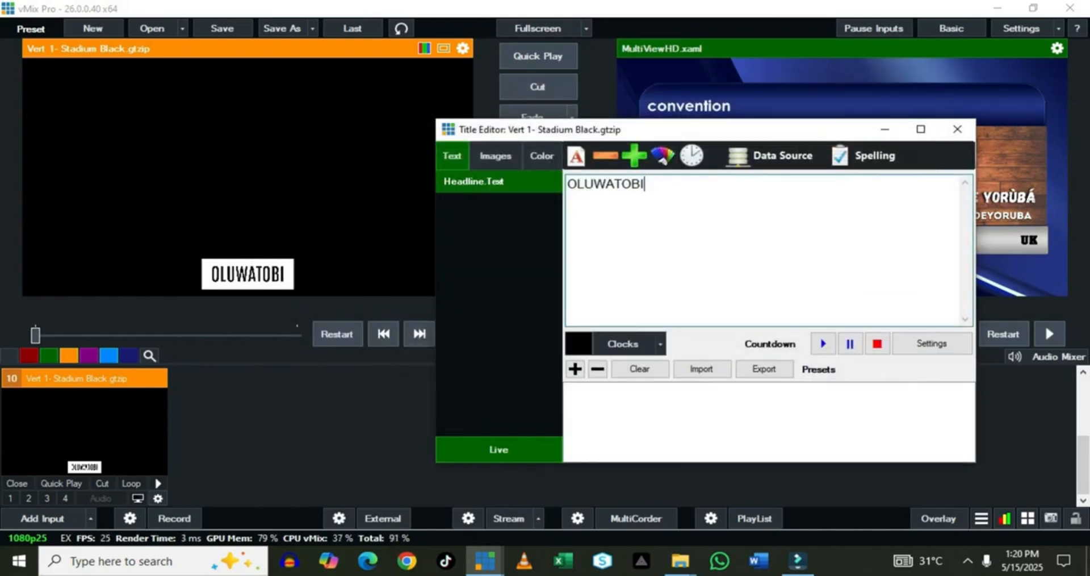
pyautogui.moveTo(500, 130); pyautogui.dragTo(474, 167)
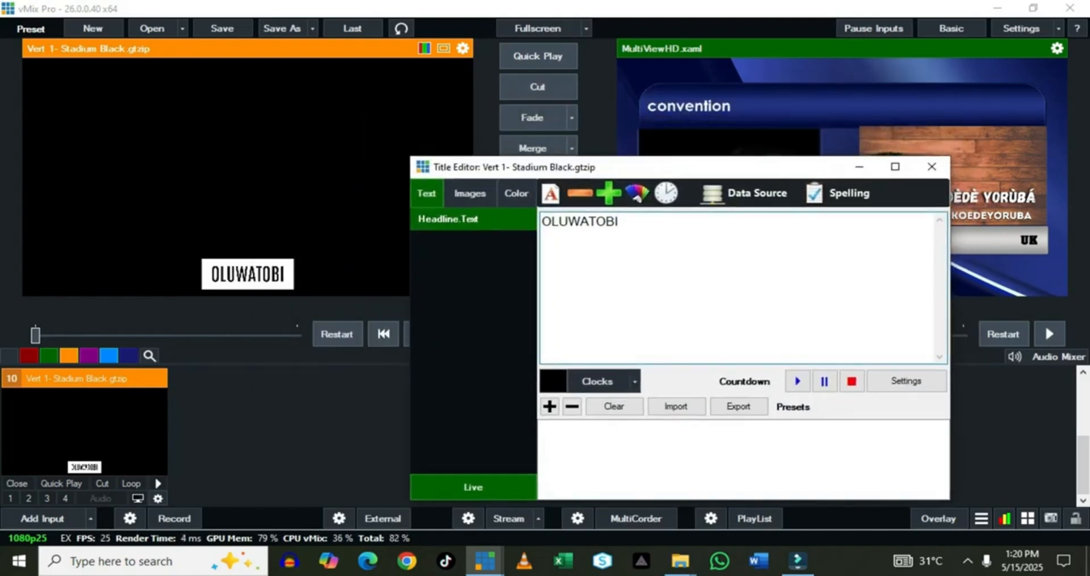
pyautogui.click(932, 167)
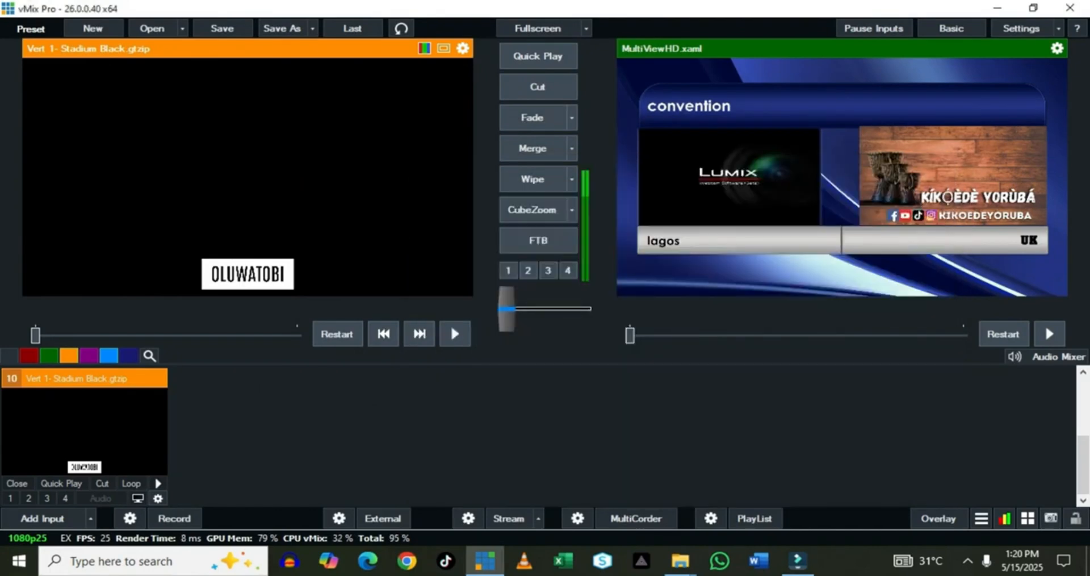
# - Set the Stadium Black title's Main zoom to 0.935, shift it to about Pan X -0.127, Pan Y -0.058, and close its settings
pyautogui.click(157, 497)
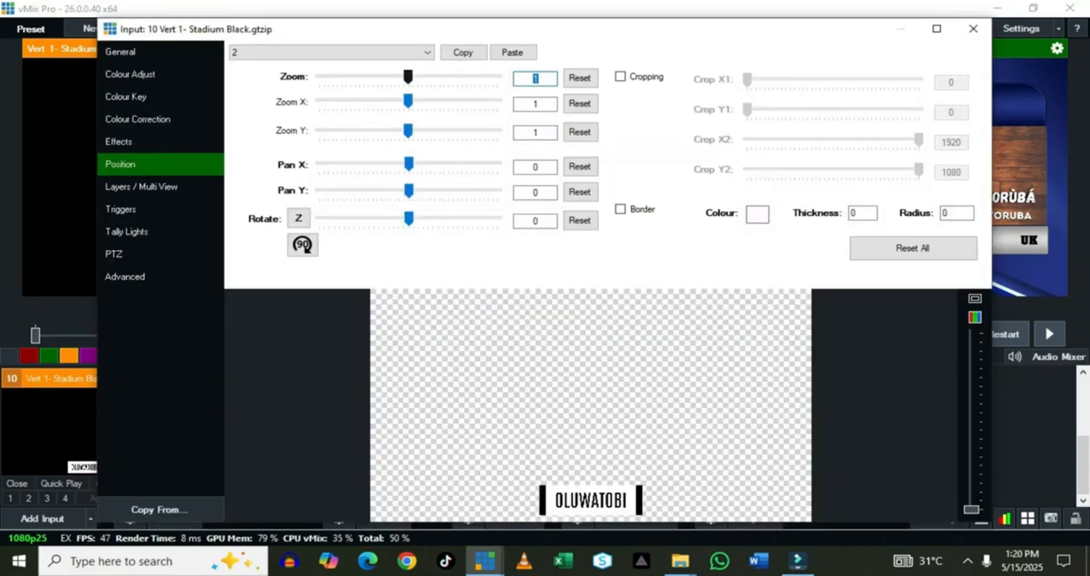
pyautogui.moveTo(408, 76); pyautogui.dragTo(401, 77)
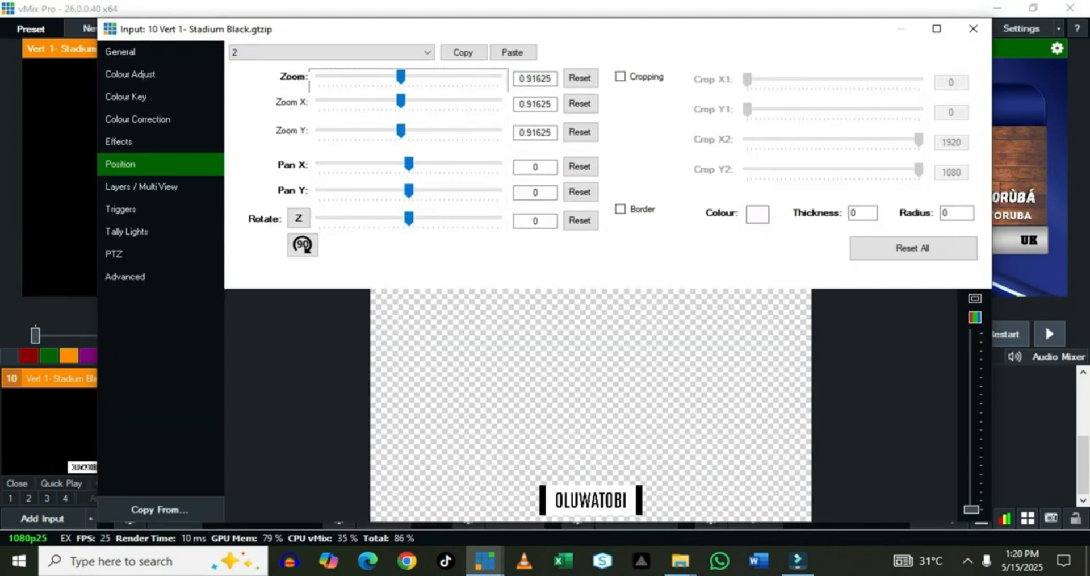
pyautogui.click(331, 52)
pyautogui.click(331, 65)
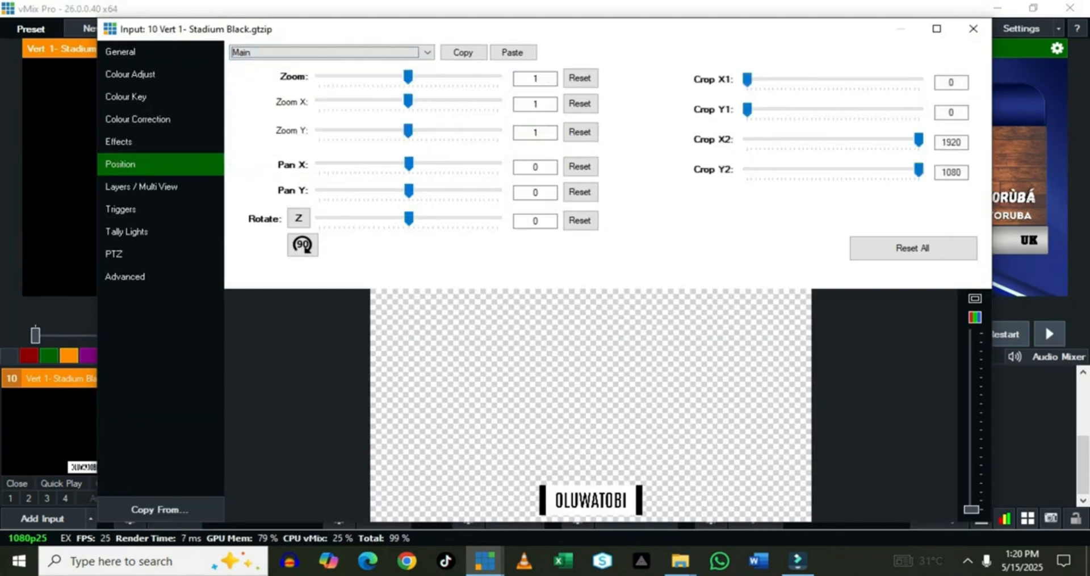
pyautogui.moveTo(408, 77); pyautogui.dragTo(402, 76)
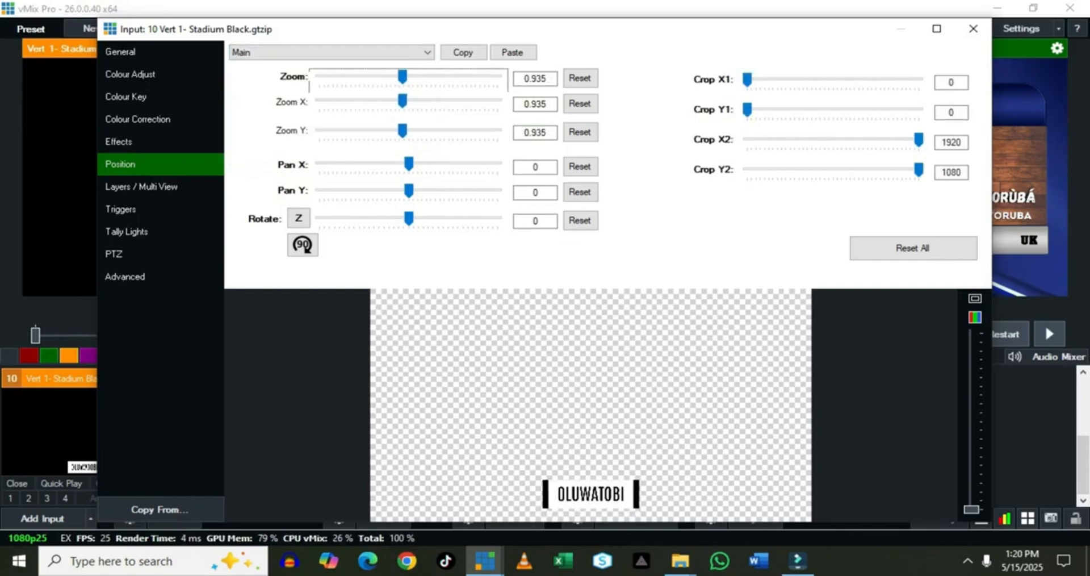
pyautogui.moveTo(590, 493); pyautogui.dragTo(563, 500)
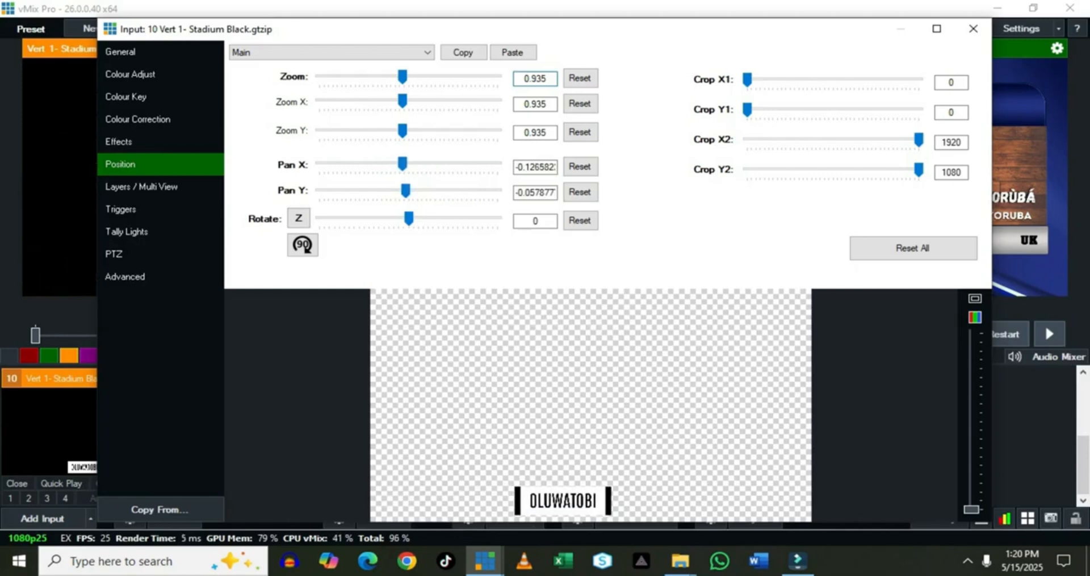
pyautogui.click(973, 28)
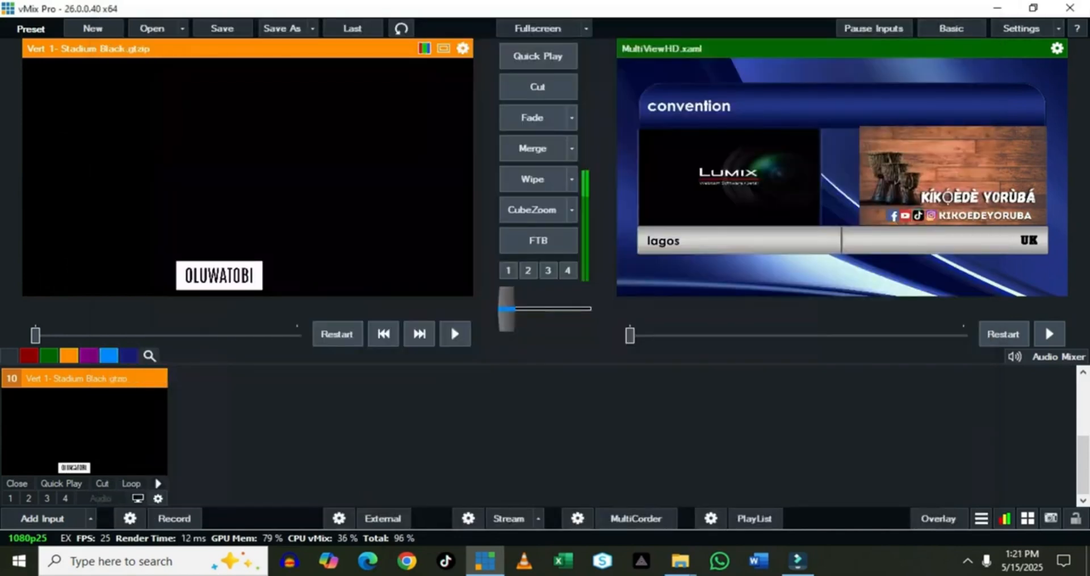